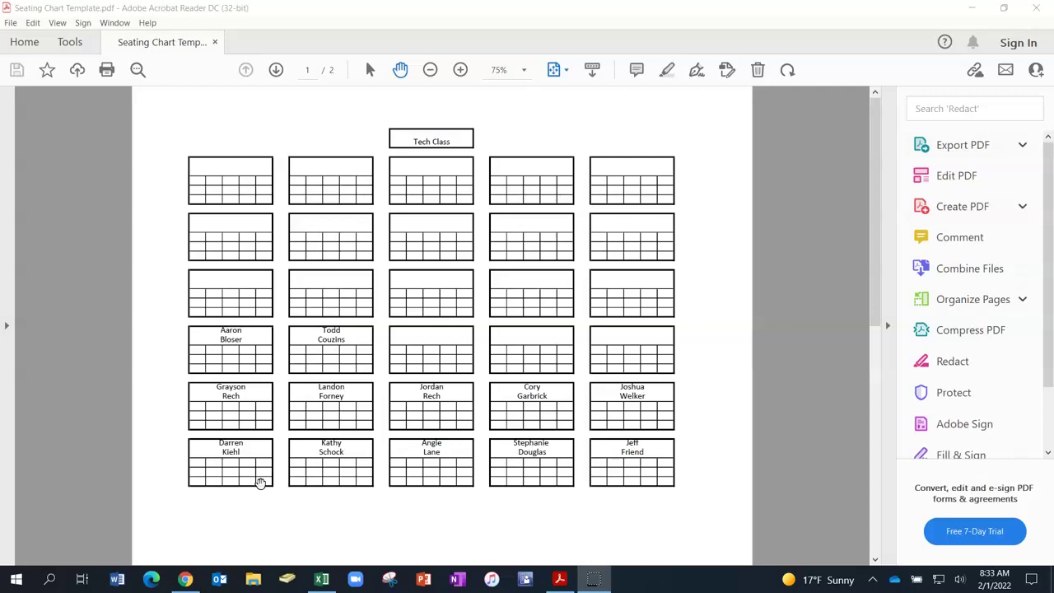
- Page through the seating chart and legend pages of Seating Chart Template.pdf, then return to Excel
{"action": "left_click", "coordinate": [261, 472]}
{"action": "left_click", "coordinate": [277, 72]}
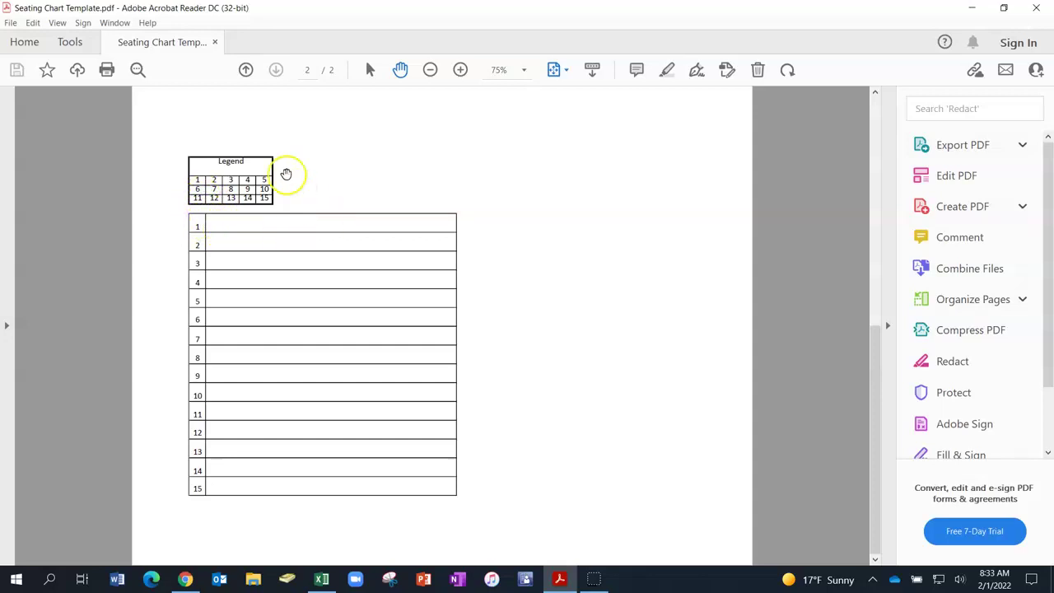
{"action": "left_click", "coordinate": [246, 69]}
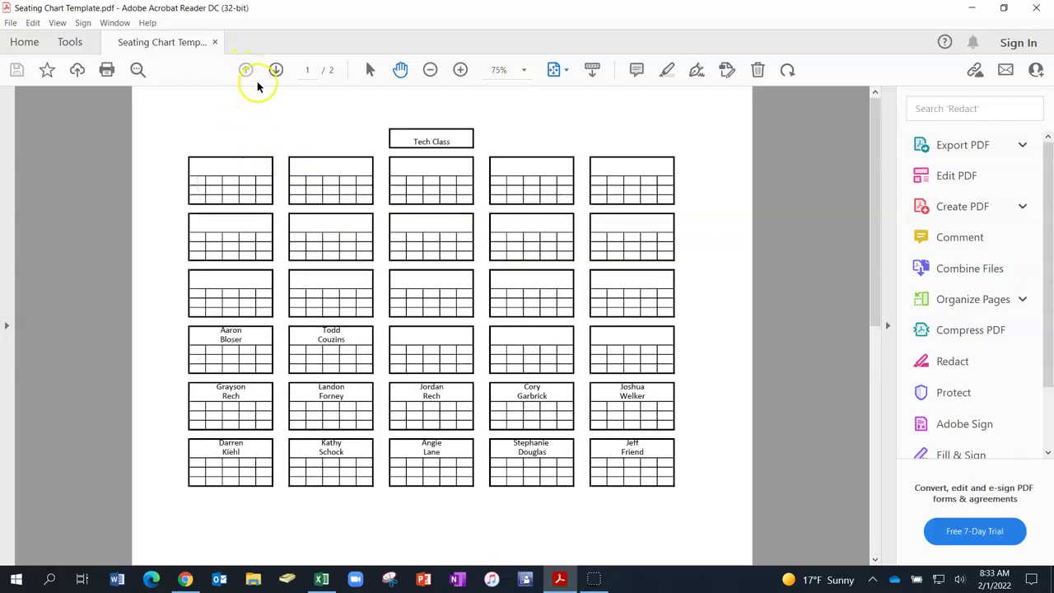
{"action": "left_click", "coordinate": [212, 466]}
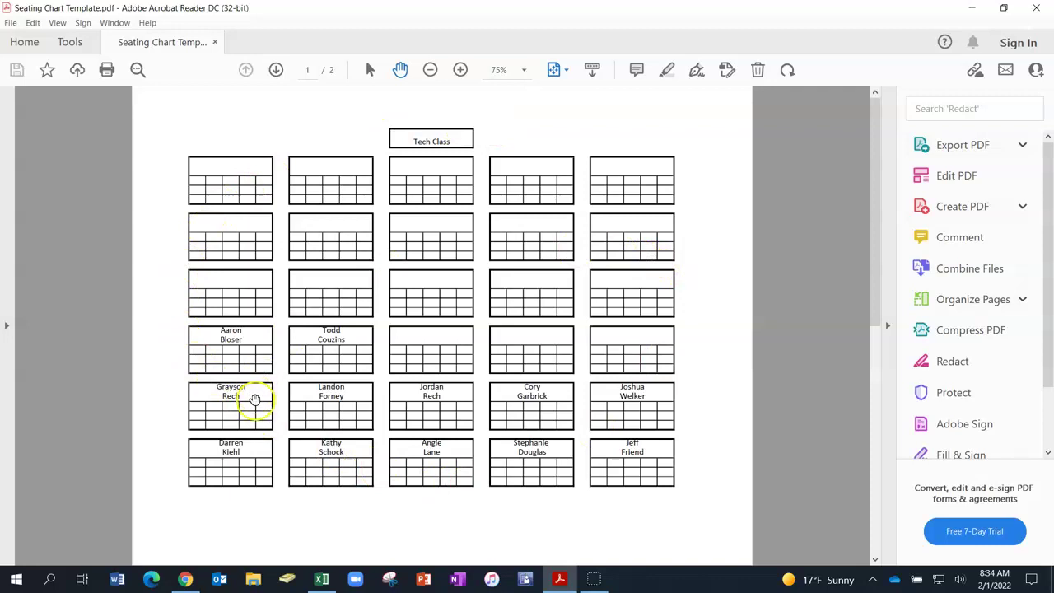
{"action": "left_click", "coordinate": [321, 579]}
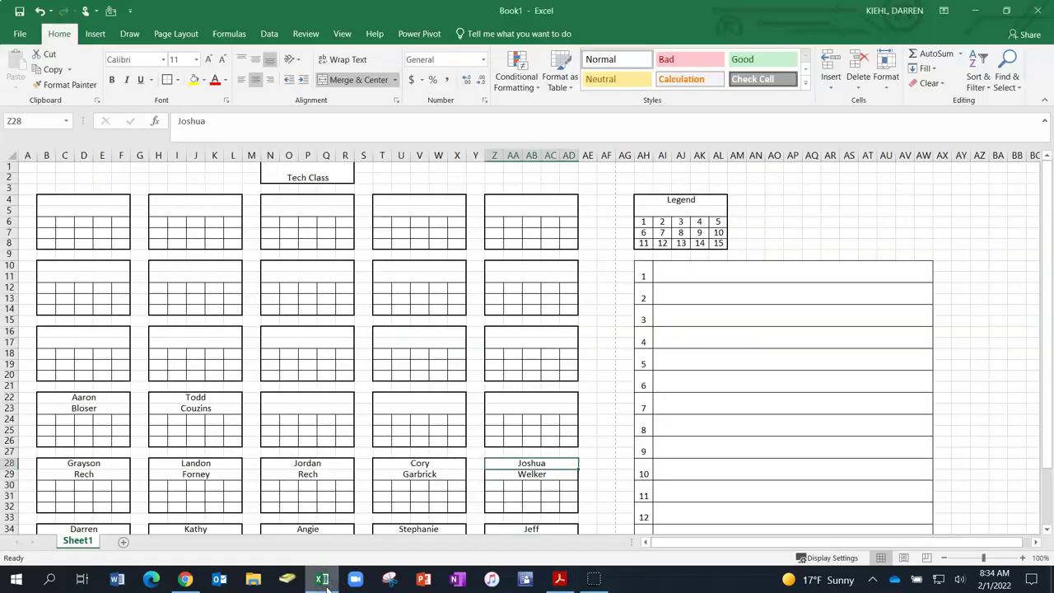
{"action": "scroll", "coordinate": [299, 368], "scroll_direction": "down", "scroll_amount": 2}
{"action": "scroll", "coordinate": [299, 368], "scroll_direction": "down", "scroll_amount": 2}
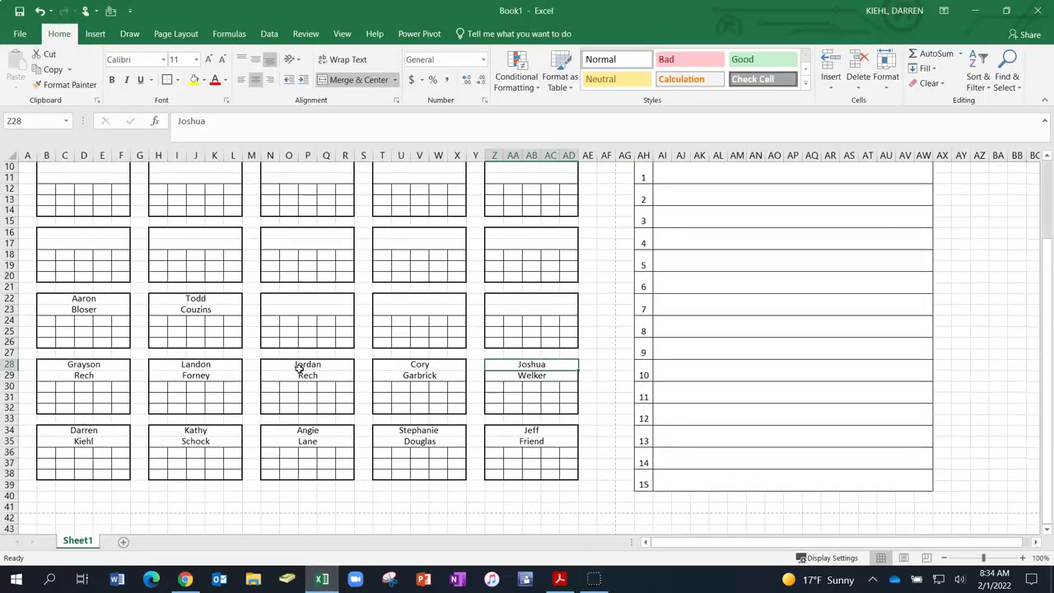
{"action": "scroll", "coordinate": [299, 368], "scroll_direction": "up", "scroll_amount": 3}
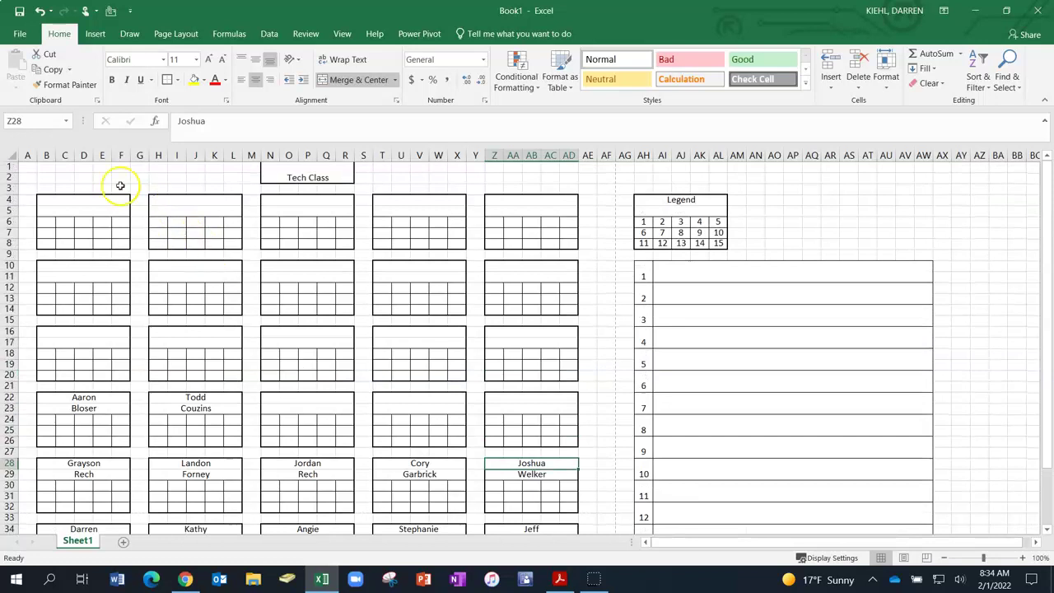
{"action": "left_click", "coordinate": [47, 171]}
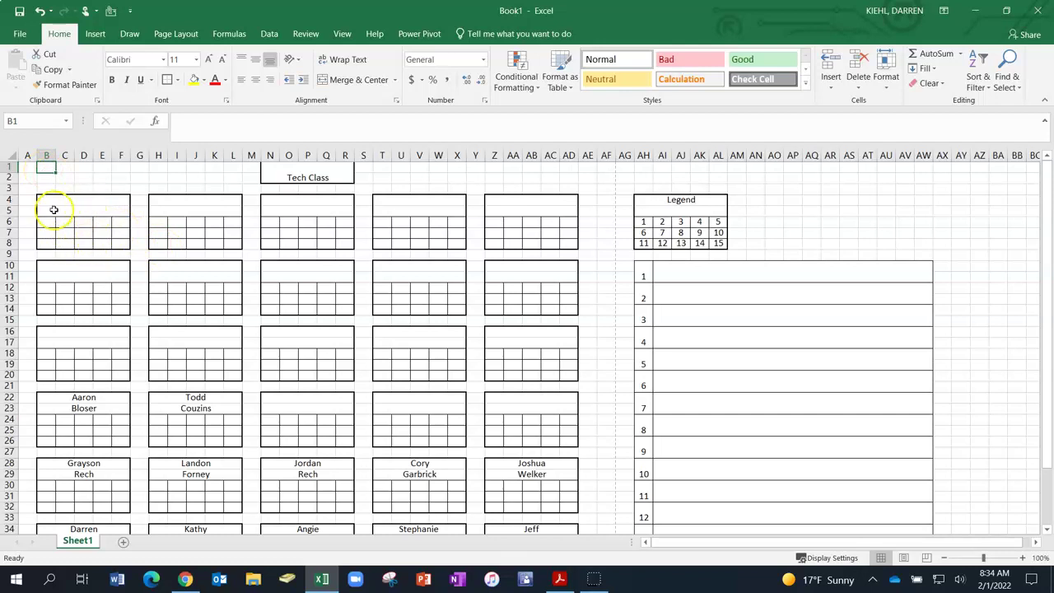
{"action": "scroll", "coordinate": [271, 261], "scroll_direction": "down", "scroll_amount": 2}
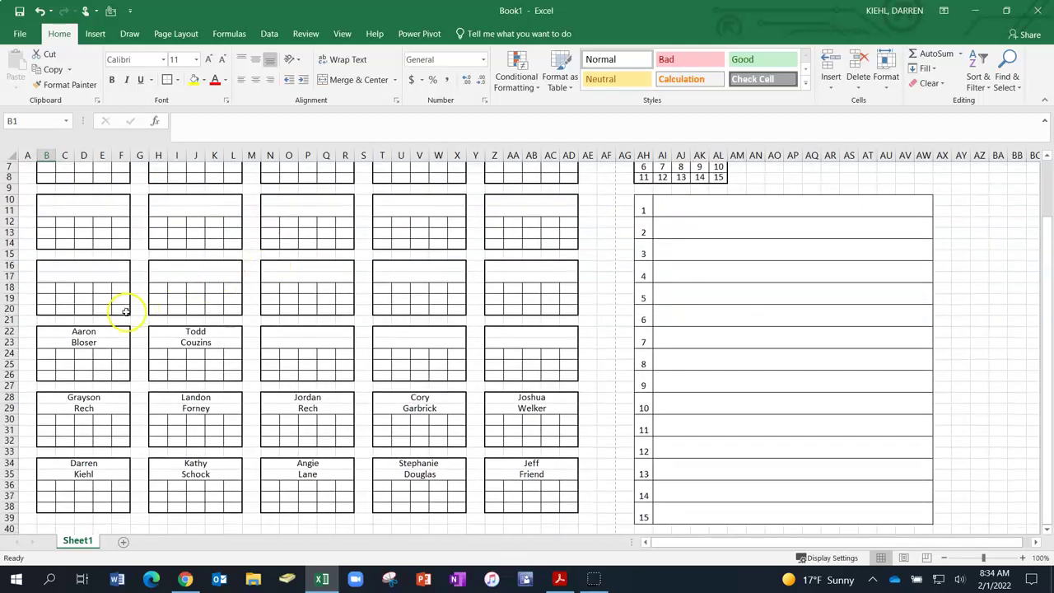
{"action": "left_click", "coordinate": [560, 579]}
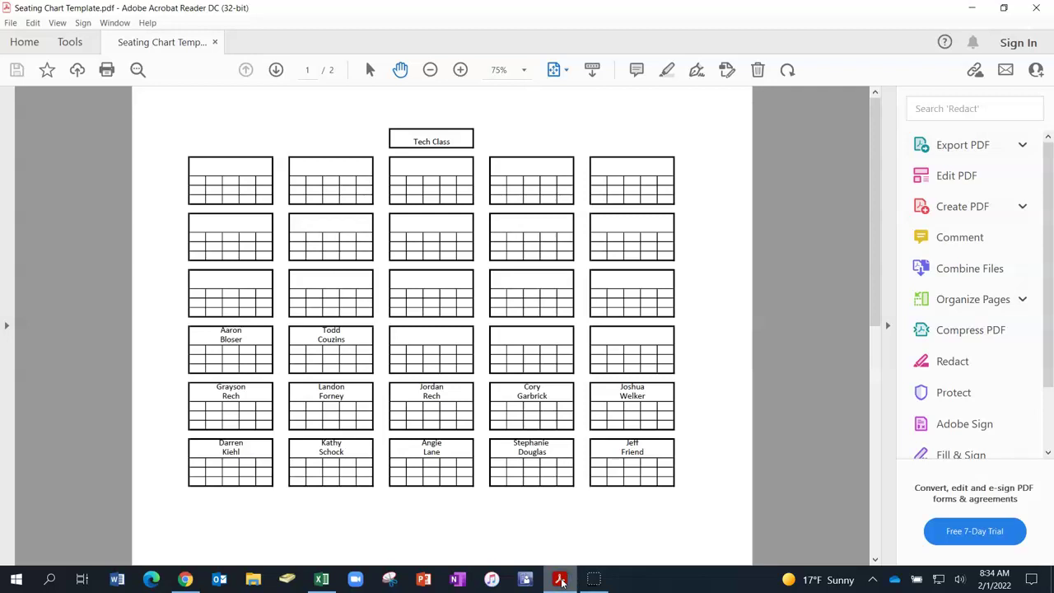
{"action": "left_click", "coordinate": [560, 580]}
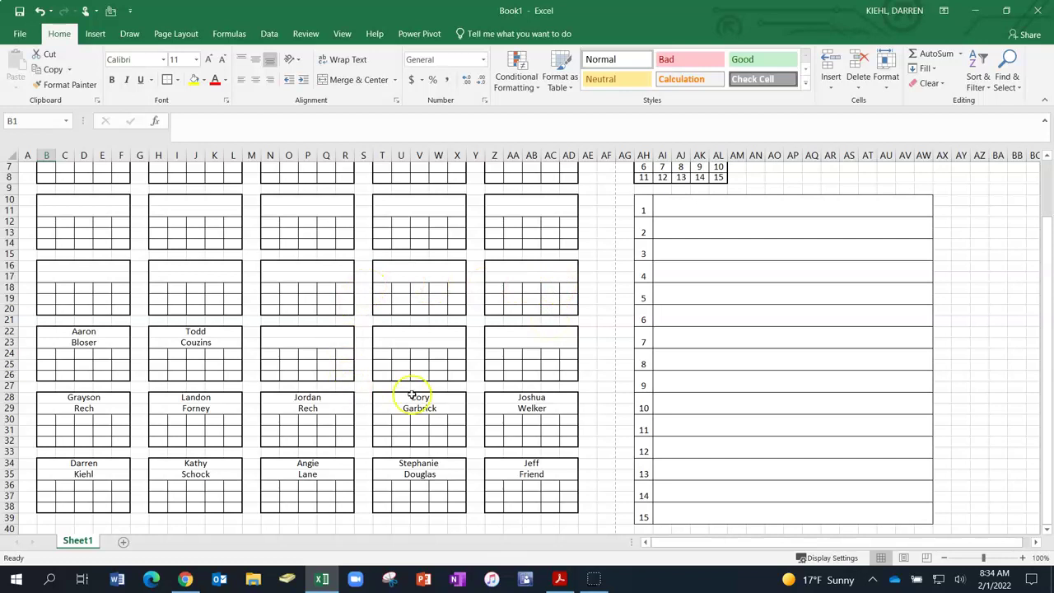
{"action": "scroll", "coordinate": [416, 397], "scroll_direction": "up", "scroll_amount": 1}
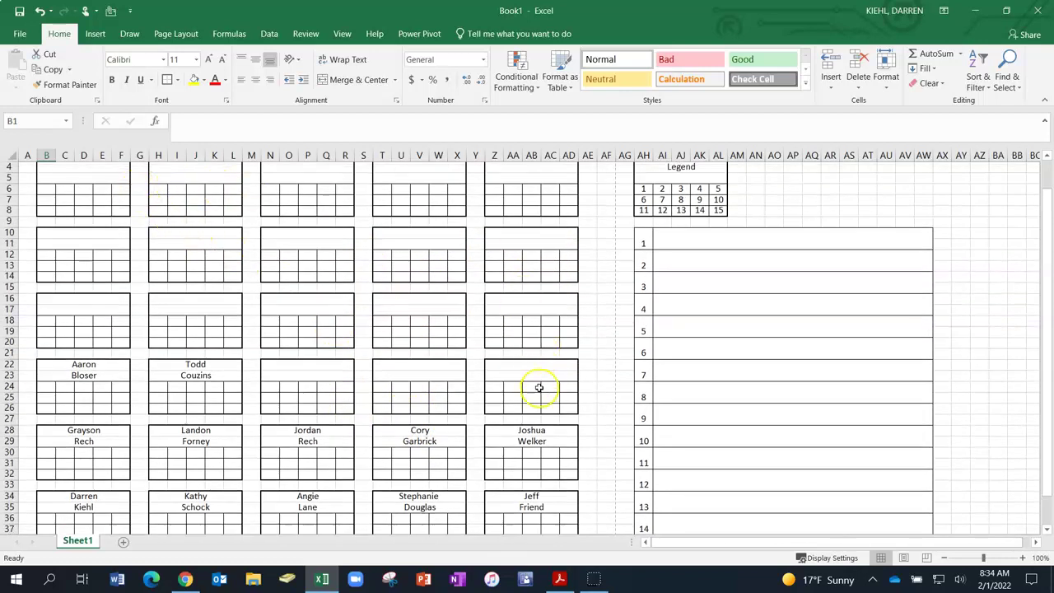
{"action": "scroll", "coordinate": [532, 407], "scroll_direction": "down", "scroll_amount": 1}
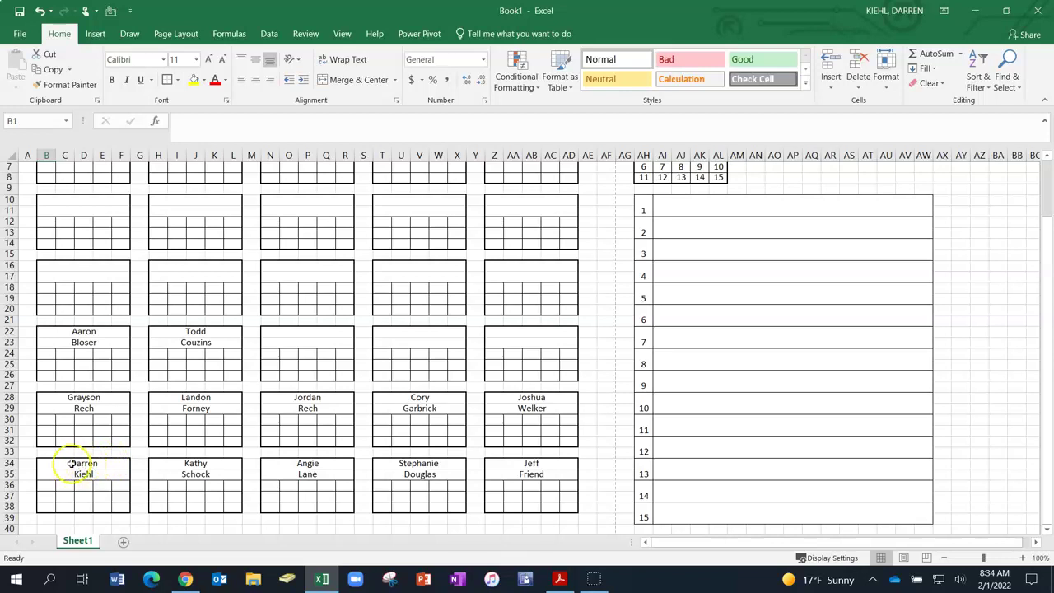
{"action": "left_click_drag", "start_coordinate": [56, 461], "coordinate": [211, 507]}
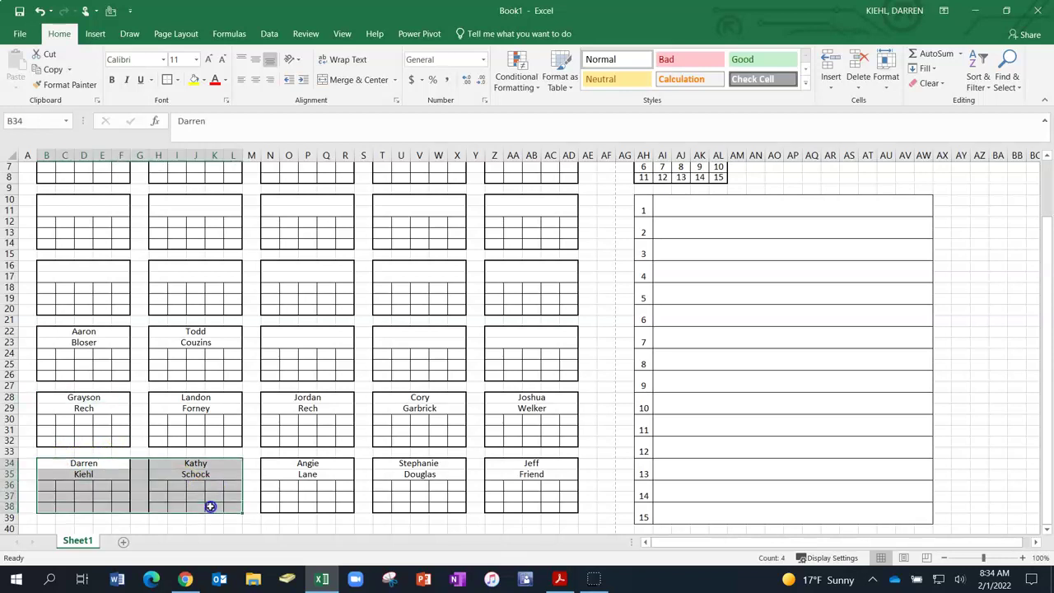
{"action": "left_click", "coordinate": [164, 484]}
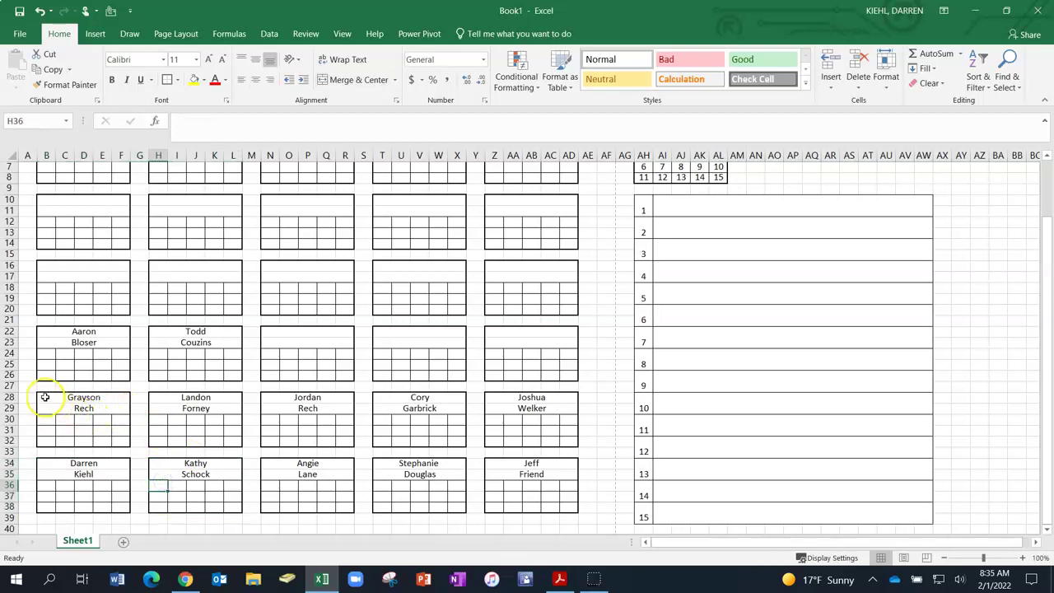
{"action": "left_click_drag", "start_coordinate": [46, 397], "coordinate": [223, 514]}
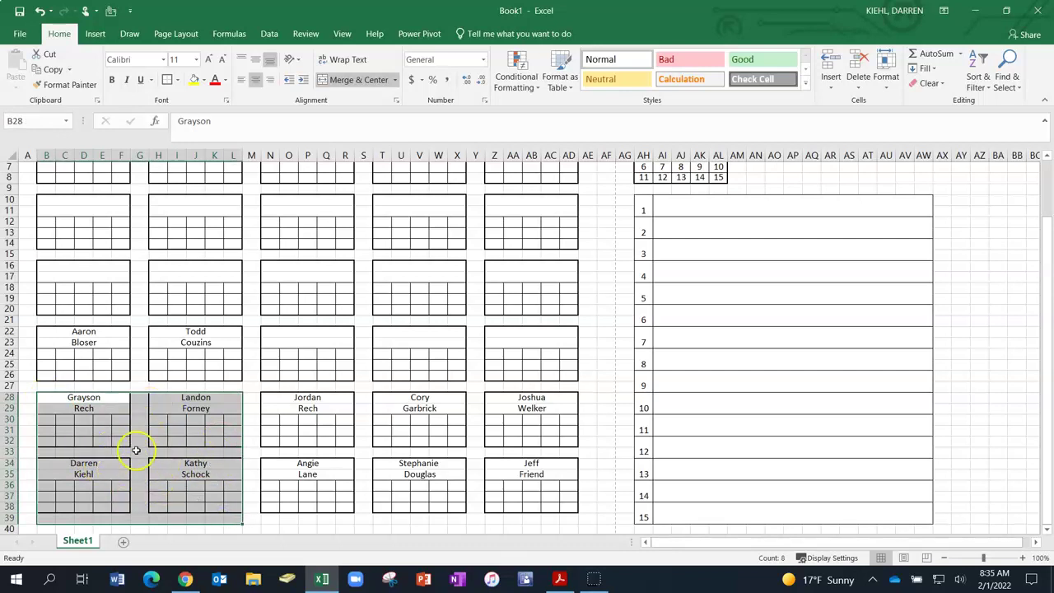
{"action": "left_click", "coordinate": [138, 450]}
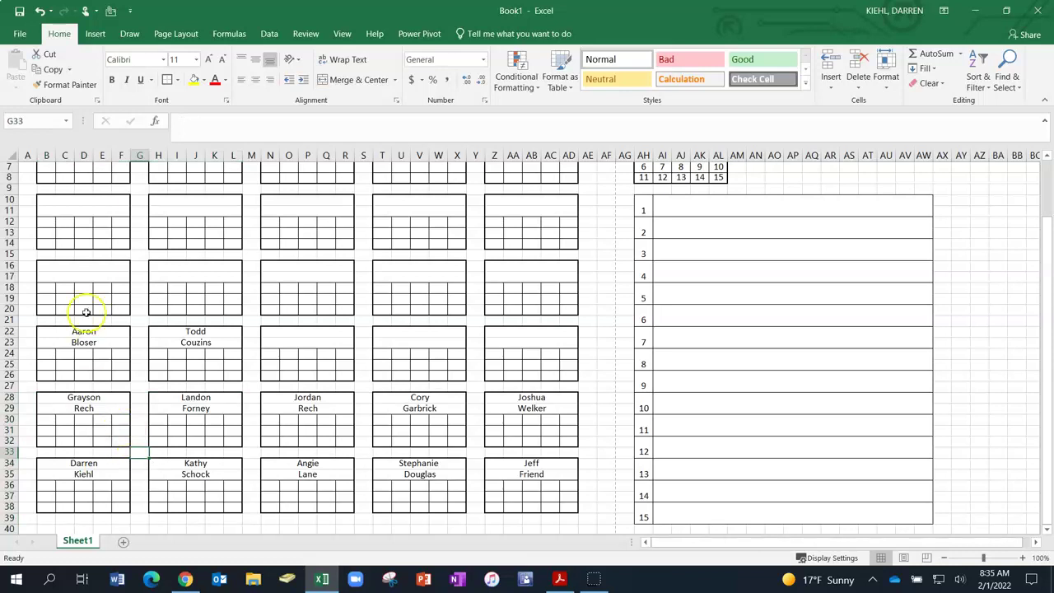
- Create a new blank workbook (Book4)
{"action": "left_click", "coordinate": [22, 34]}
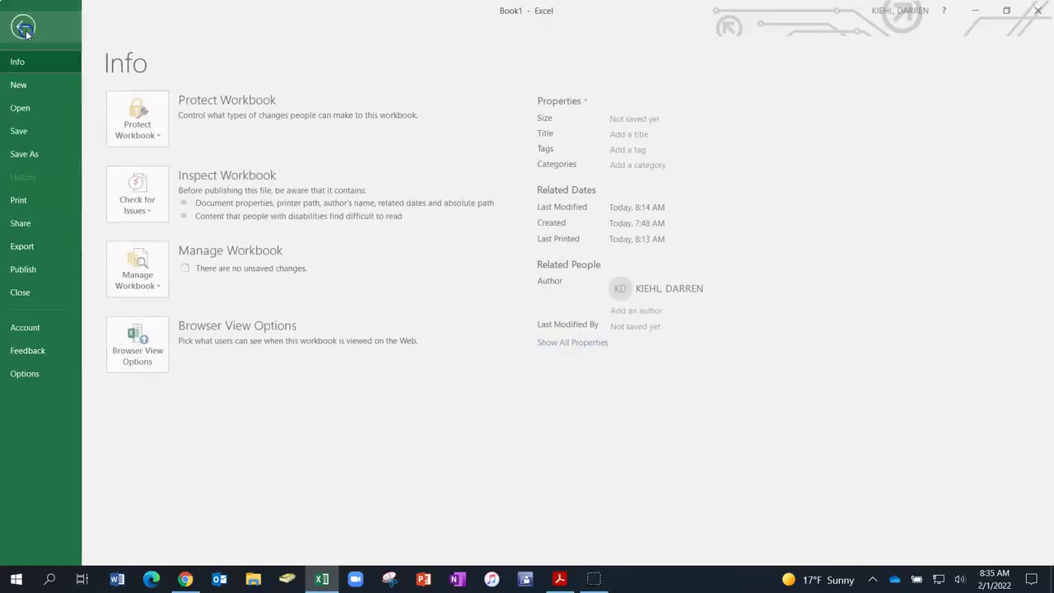
{"action": "left_click", "coordinate": [24, 85]}
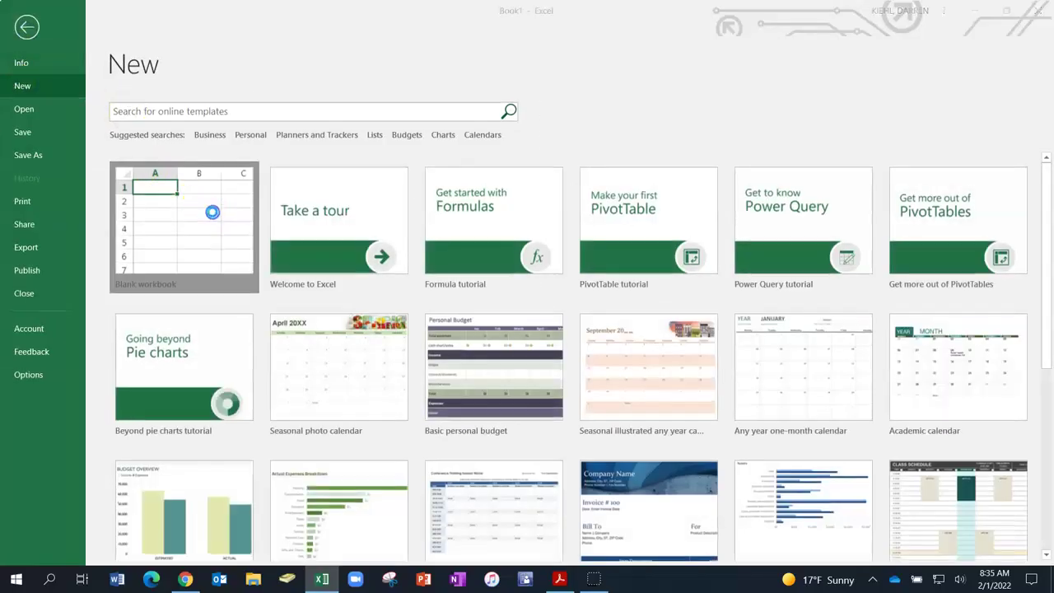
{"action": "left_click", "coordinate": [212, 211]}
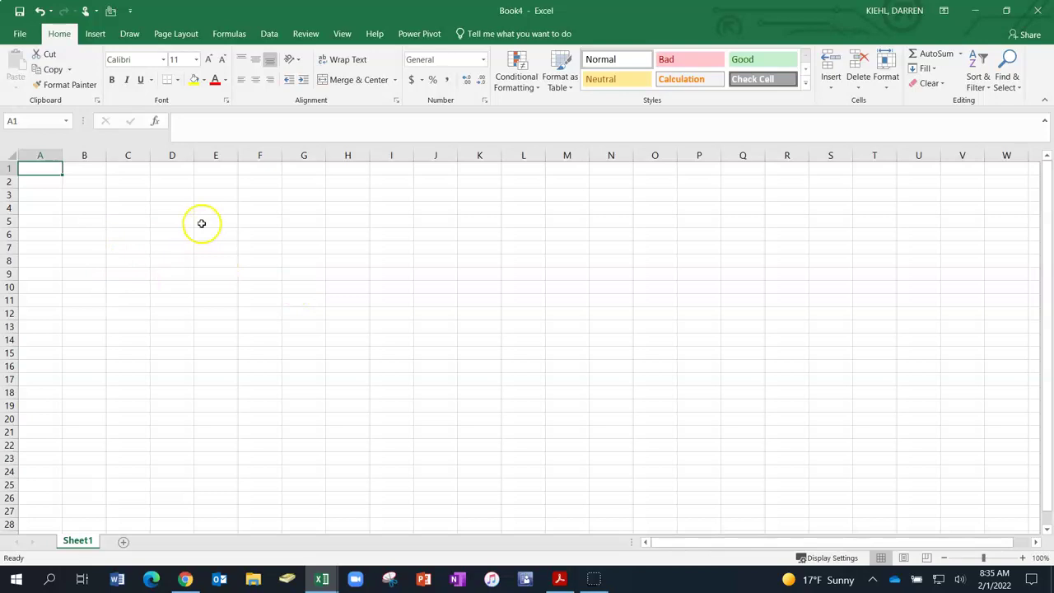
- Set the page orientation to landscape and check where the page ends after column M
{"action": "left_click", "coordinate": [180, 33]}
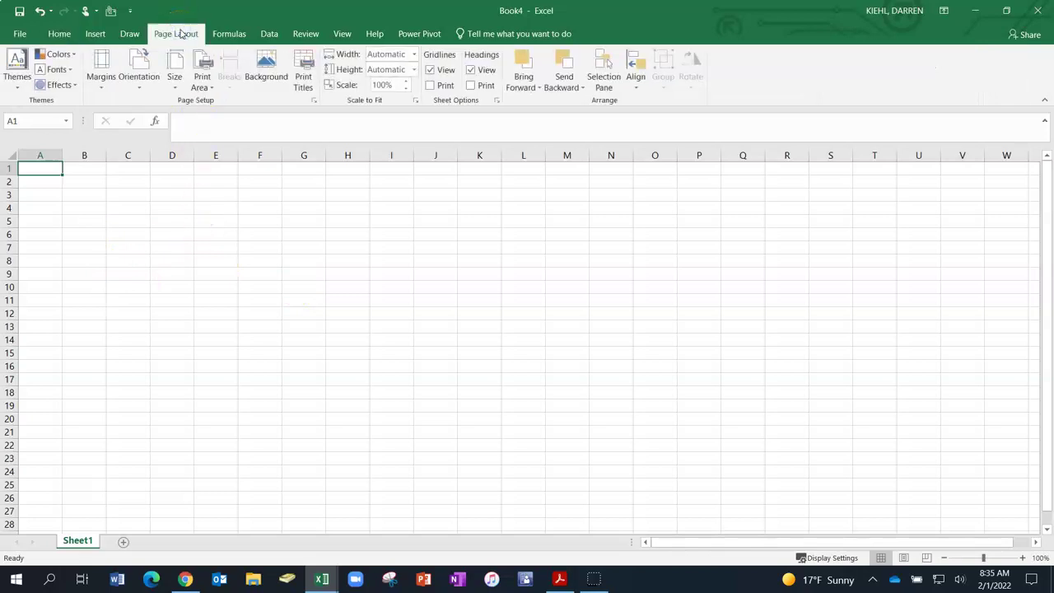
{"action": "left_click", "coordinate": [142, 84]}
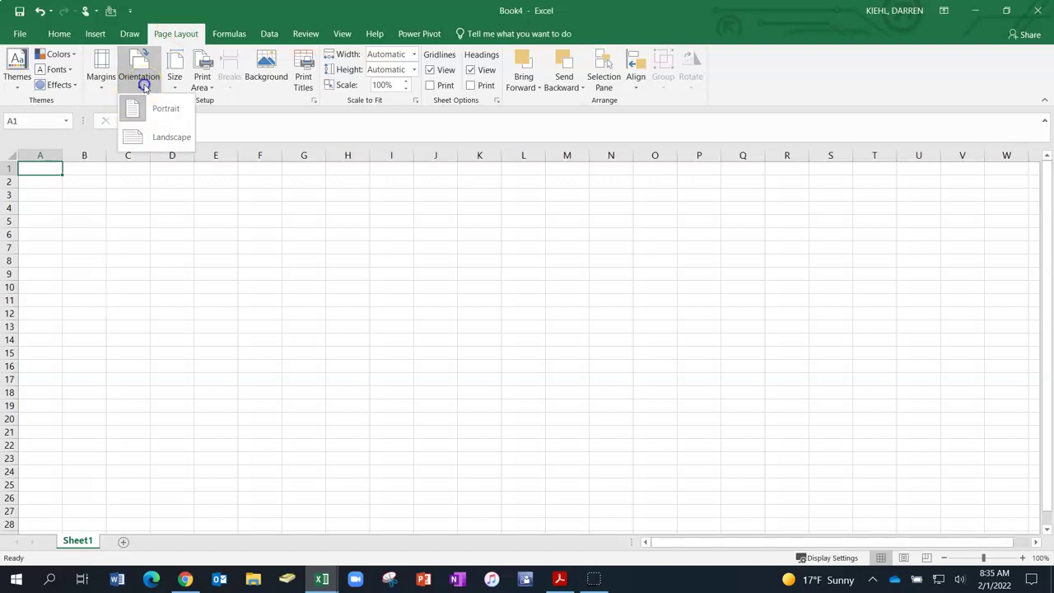
{"action": "left_click", "coordinate": [157, 137]}
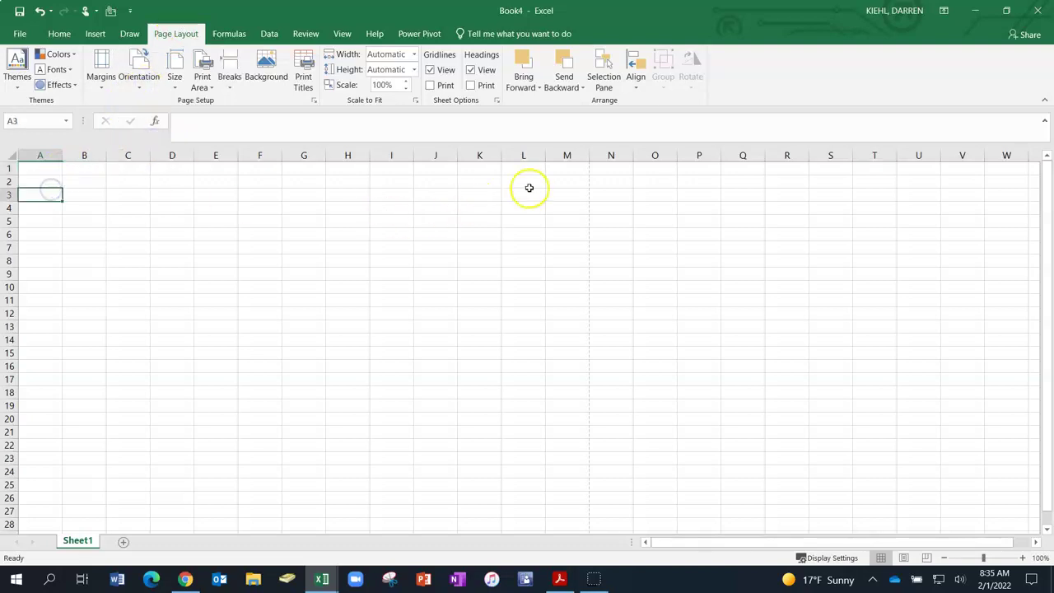
{"action": "left_click", "coordinate": [557, 169]}
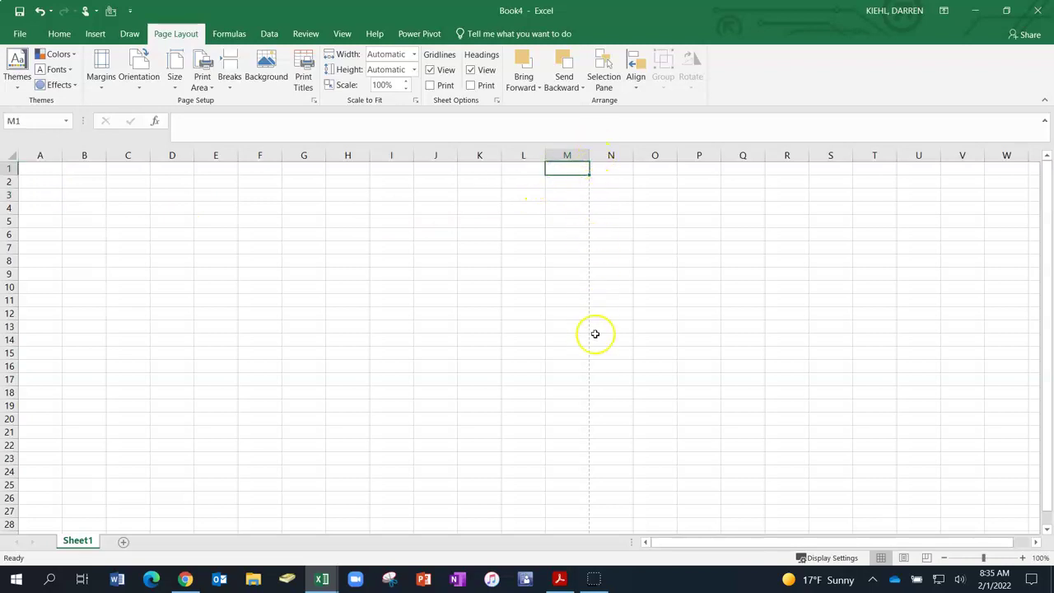
{"action": "scroll", "coordinate": [600, 387], "scroll_direction": "down", "scroll_amount": 2}
{"action": "scroll", "coordinate": [599, 404], "scroll_direction": "down", "scroll_amount": 2}
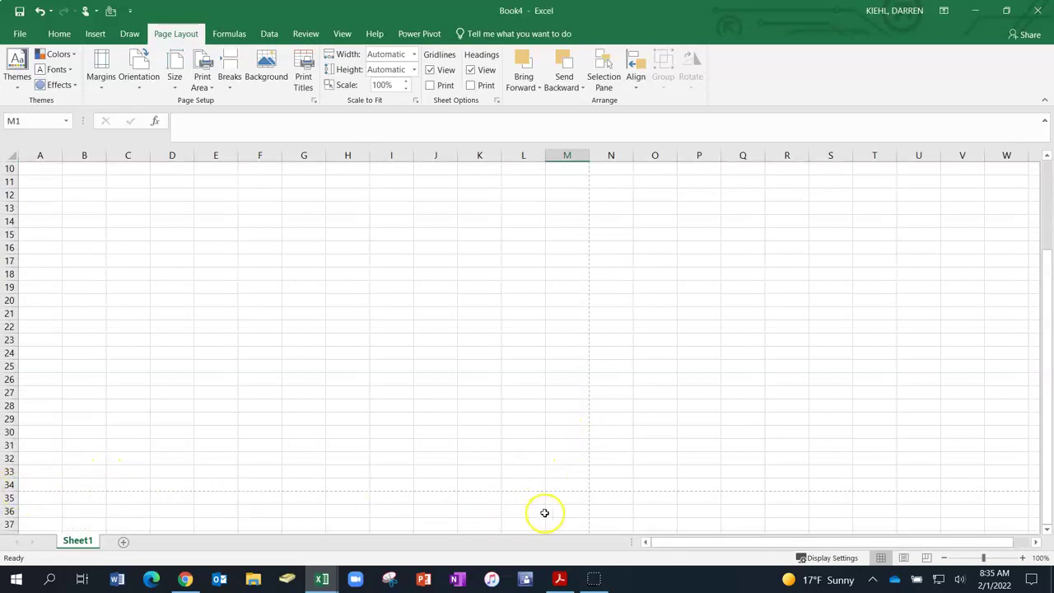
{"action": "scroll", "coordinate": [543, 486], "scroll_direction": "up", "scroll_amount": 3}
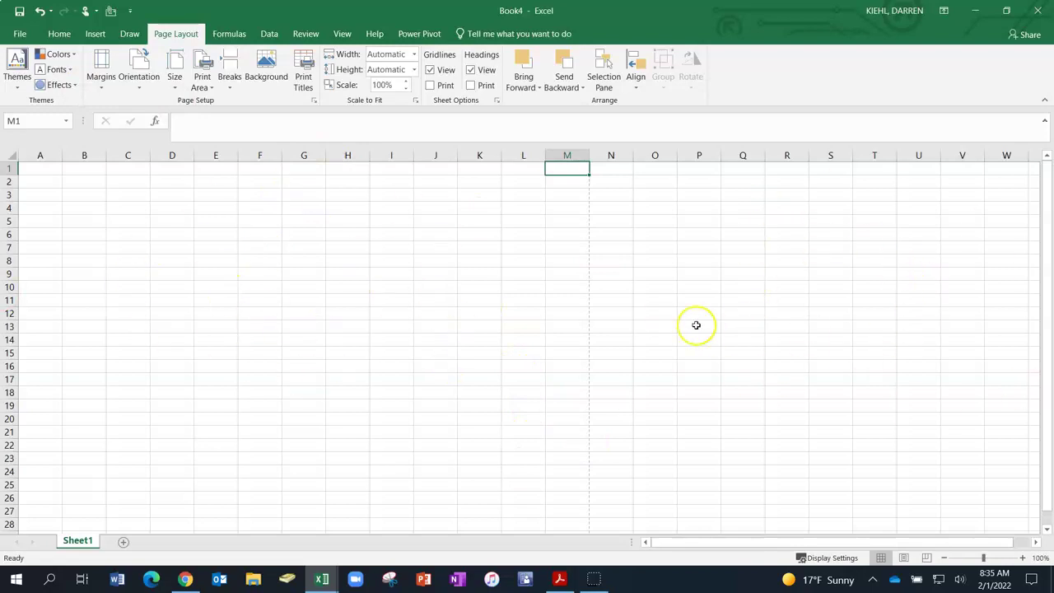
{"action": "left_click", "coordinate": [348, 260]}
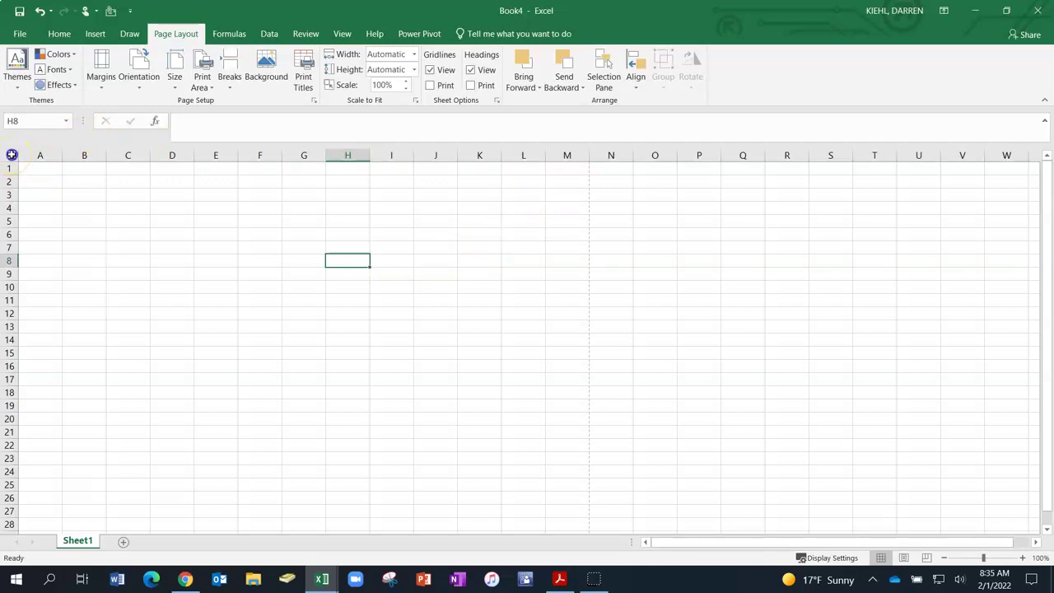
- Select the whole sheet and set every column width to 3
{"action": "left_click", "coordinate": [12, 155]}
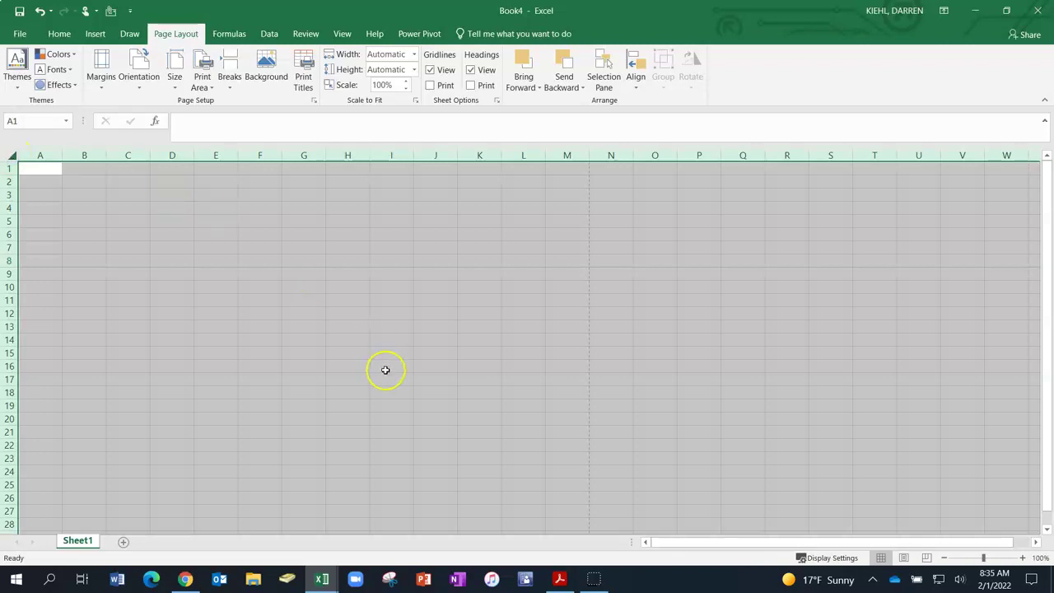
{"action": "right_click", "coordinate": [173, 155]}
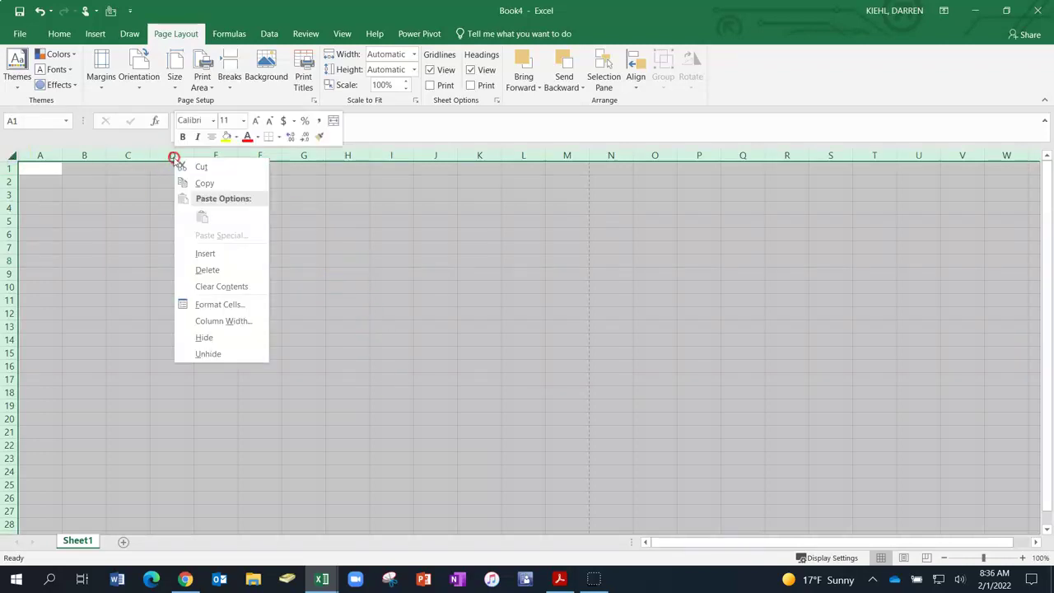
{"action": "left_click", "coordinate": [209, 320]}
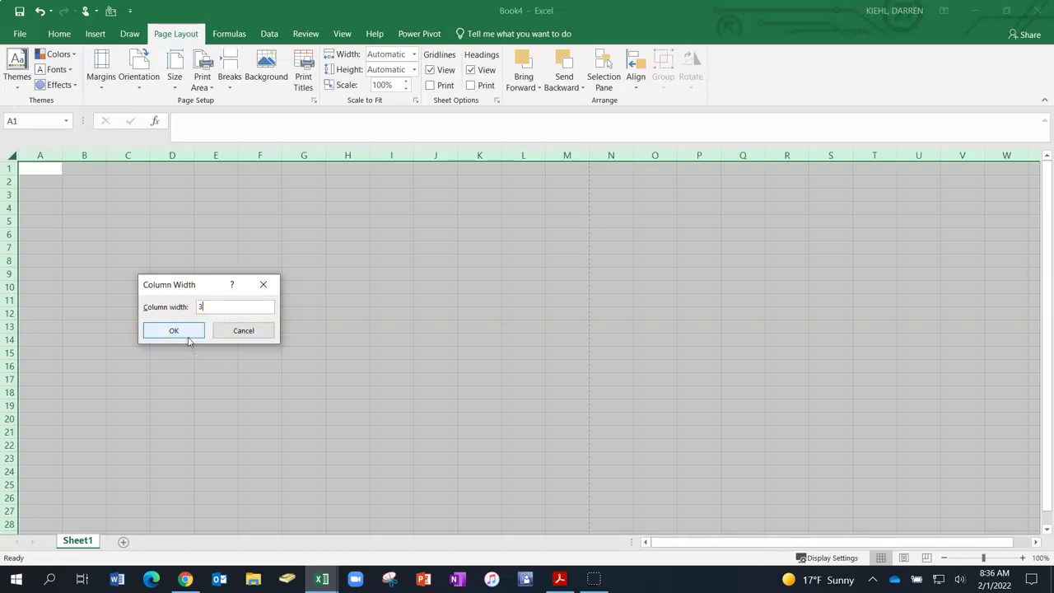
{"action": "left_click", "coordinate": [189, 332]}
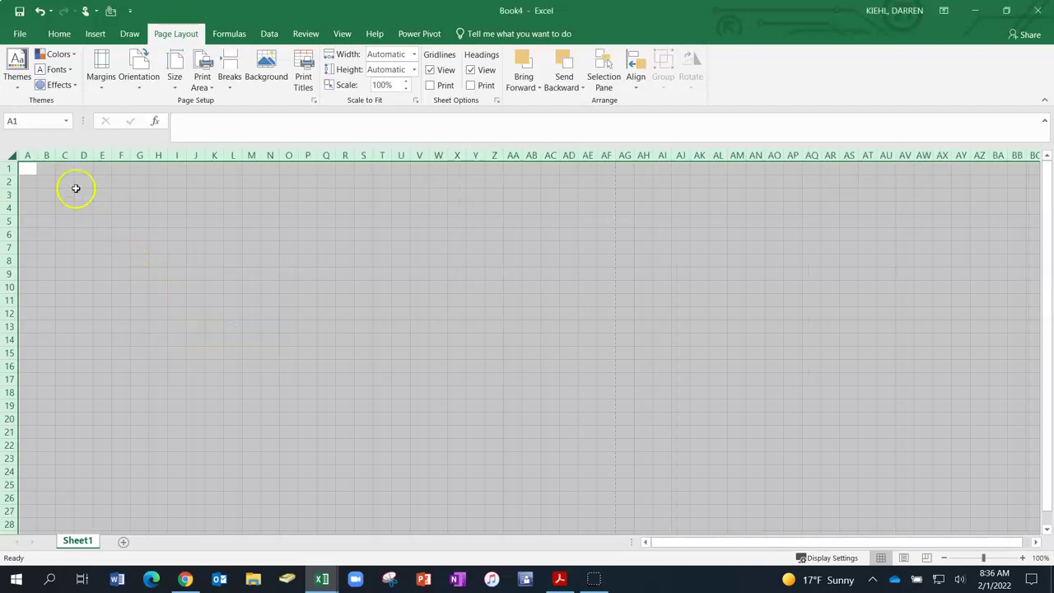
- Set the height of every row to 12
{"action": "right_click", "coordinate": [10, 194]}
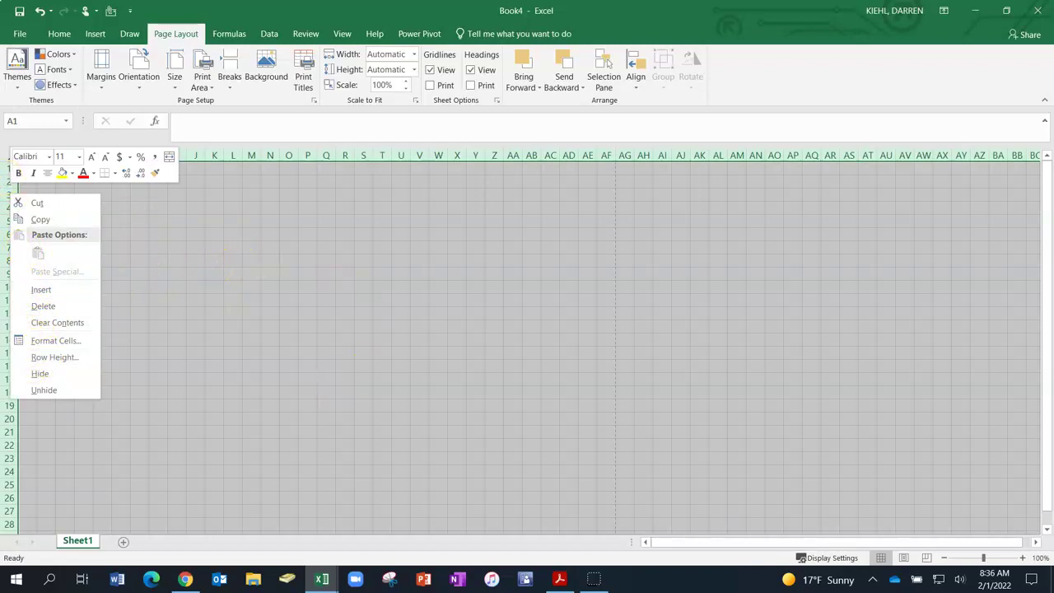
{"action": "left_click", "coordinate": [68, 357]}
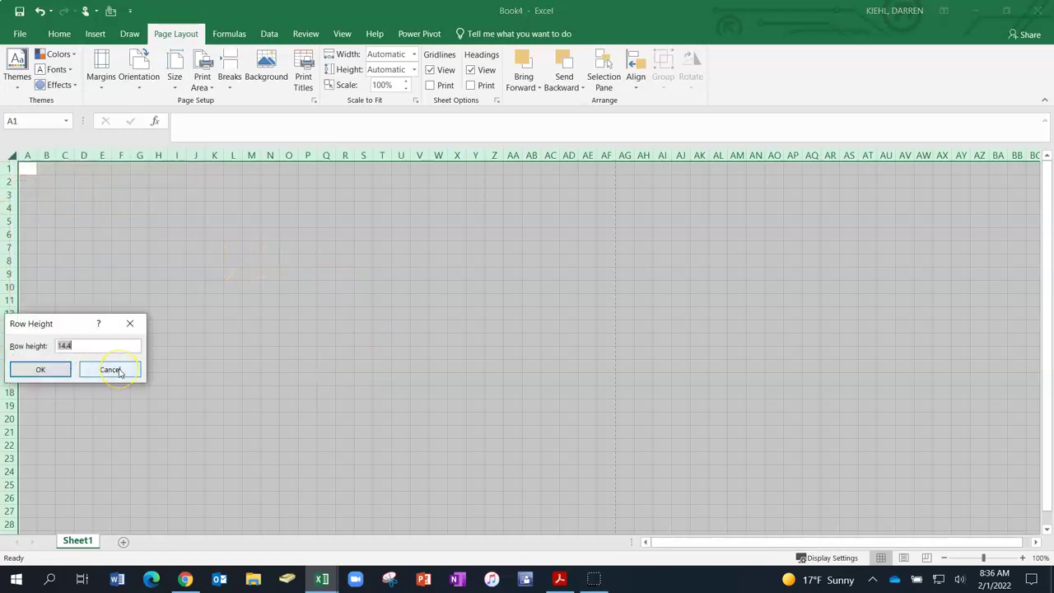
{"action": "left_click", "coordinate": [59, 368]}
{"action": "left_click", "coordinate": [78, 353]}
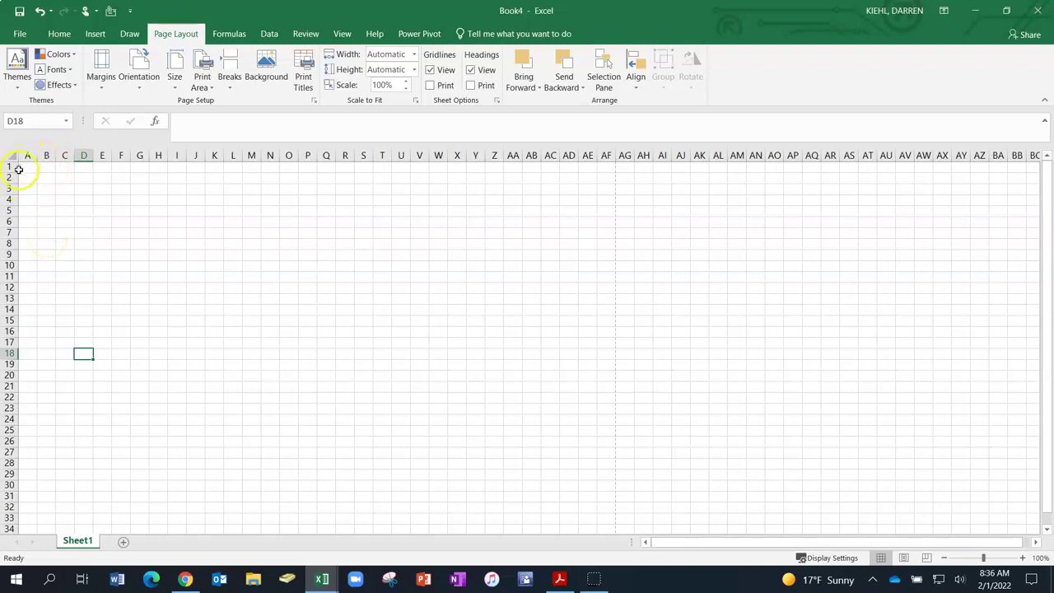
- Merge and centre cells B4:F4 into one cell
{"action": "left_click_drag", "start_coordinate": [17, 170], "coordinate": [14, 174]}
{"action": "left_click", "coordinate": [15, 188]}
{"action": "left_click", "coordinate": [16, 189]}
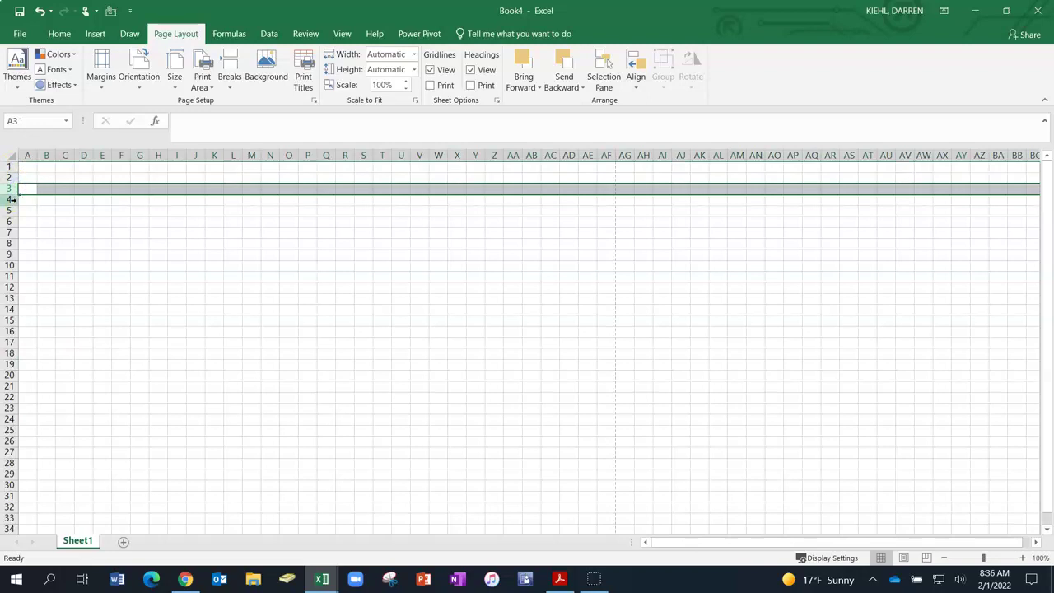
{"action": "left_click", "coordinate": [11, 200]}
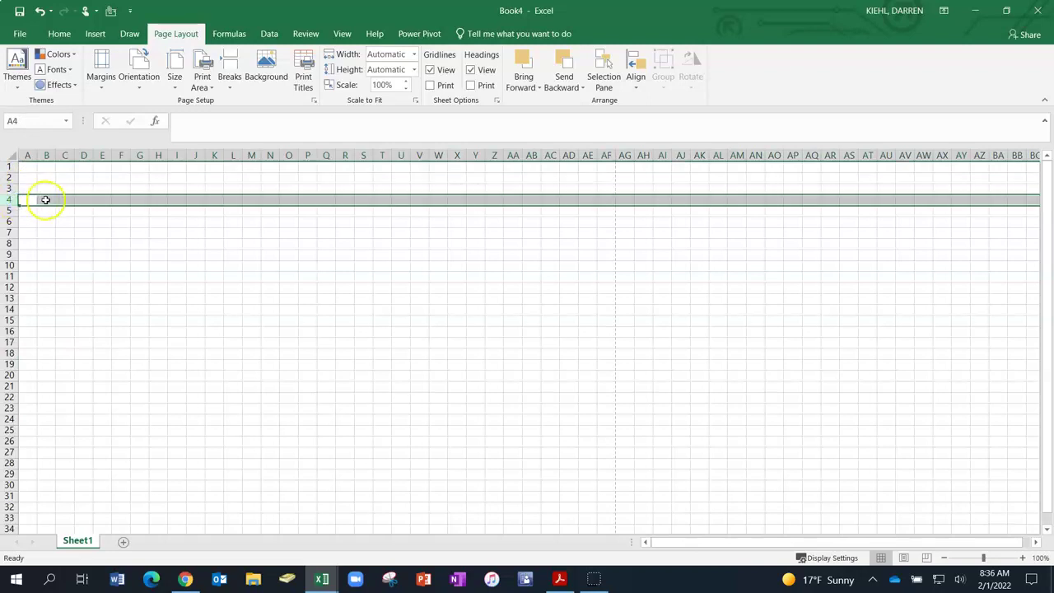
{"action": "left_click", "coordinate": [47, 199]}
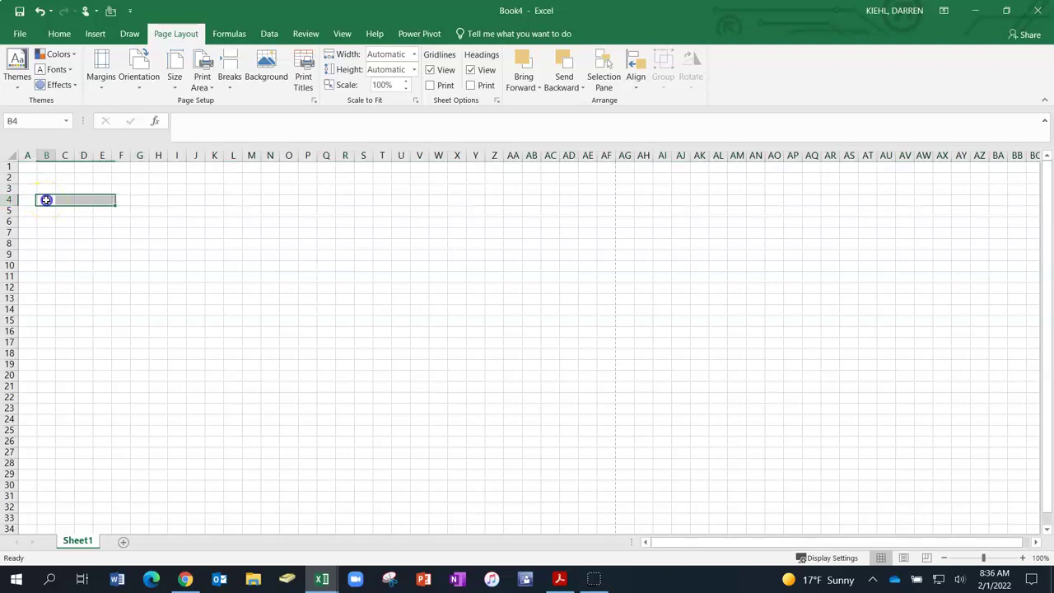
{"action": "left_click", "coordinate": [29, 201]}
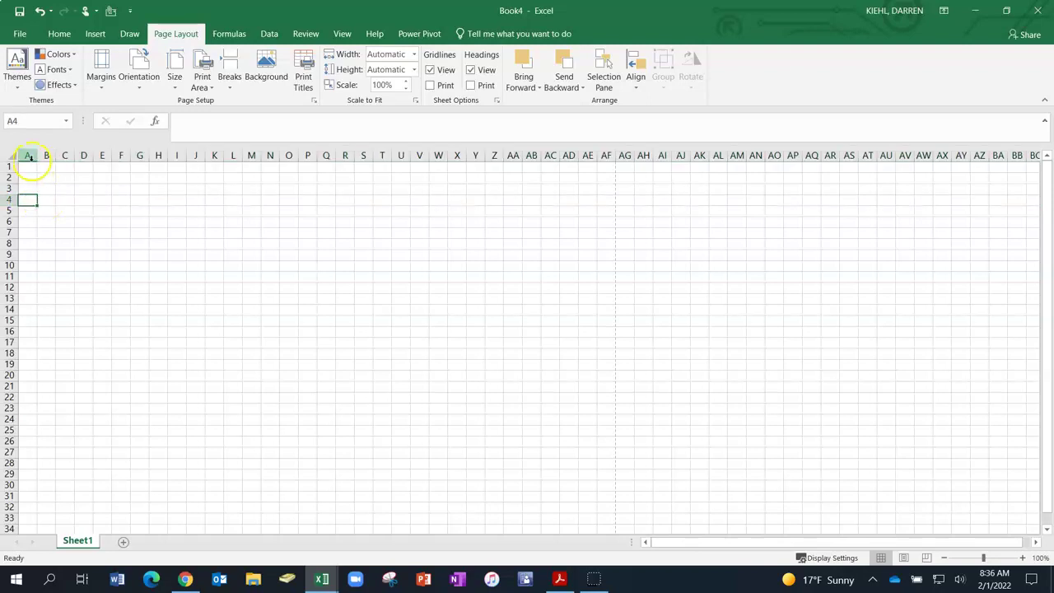
{"action": "left_click", "coordinate": [49, 198]}
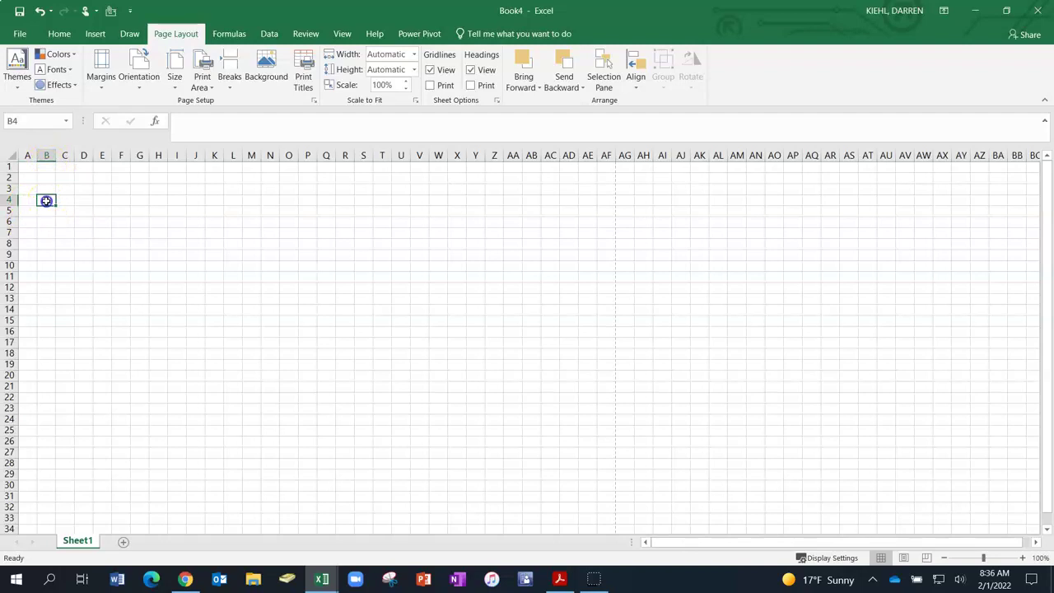
{"action": "left_click_drag", "start_coordinate": [55, 201], "coordinate": [119, 197]}
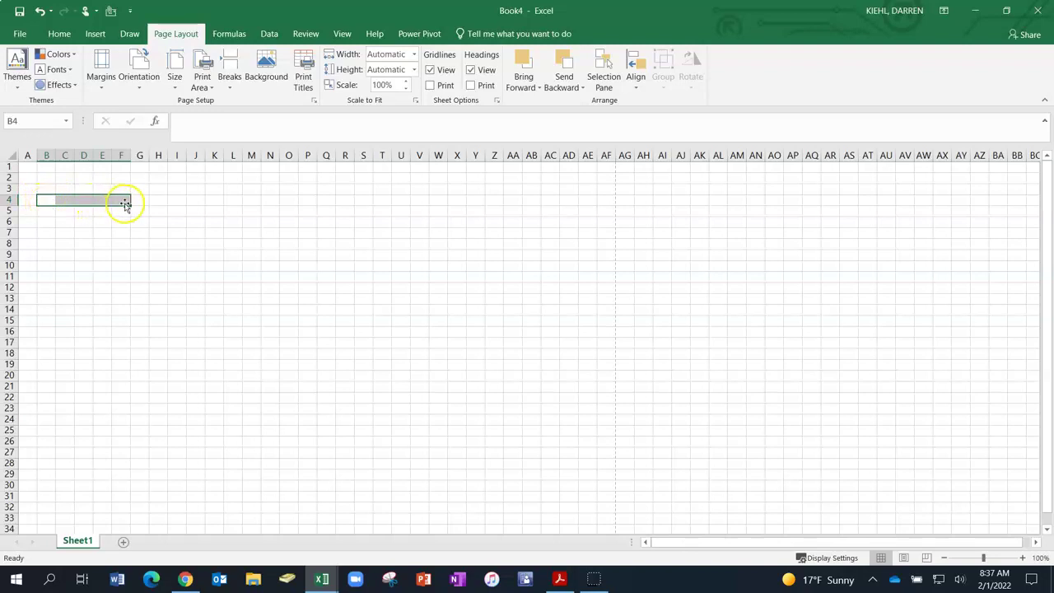
{"action": "left_click", "coordinate": [58, 33]}
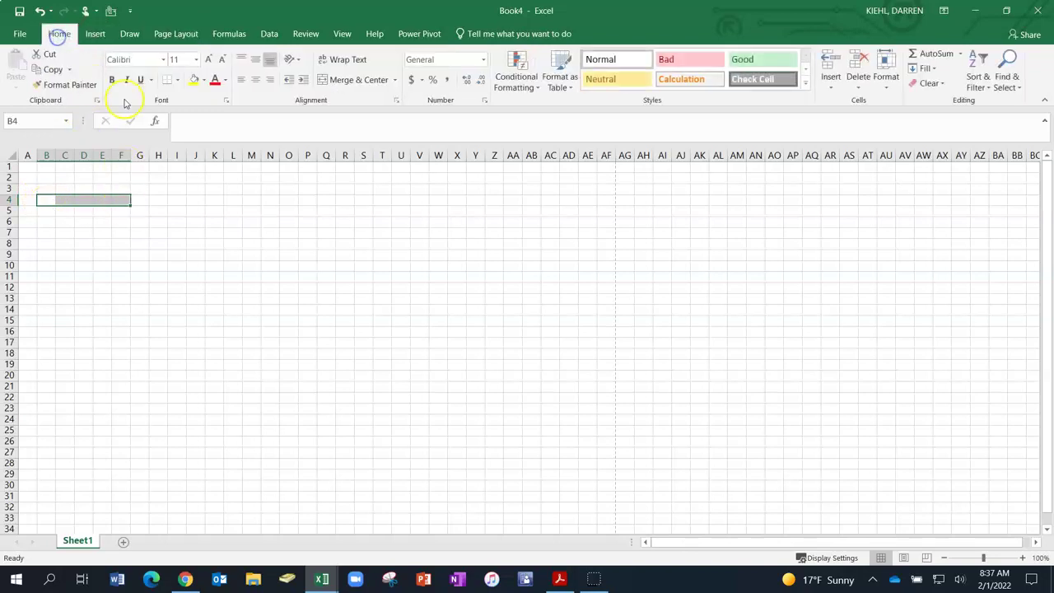
{"action": "left_click", "coordinate": [342, 79]}
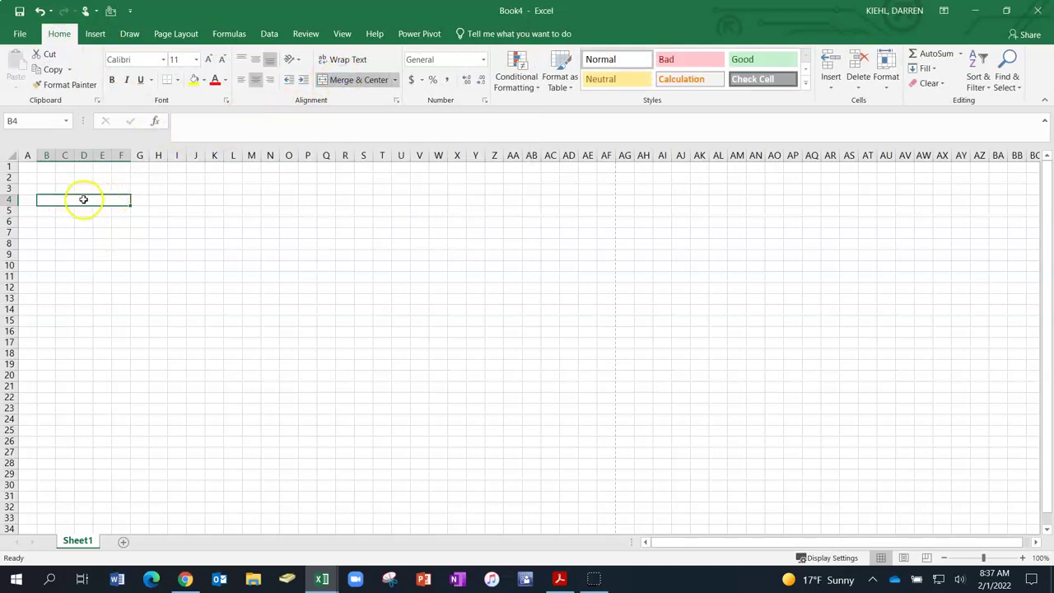
- Clear a test entry of 88 in B4, then merge cells B5:F5
{"action": "left_click", "coordinate": [83, 199]}
{"action": "type", "text": "88"}
{"action": "key", "text": "BackSpace"}
{"action": "key", "text": "BackSpace"}
{"action": "key", "text": "ctrl+z"}
{"action": "left_click", "coordinate": [45, 211]}
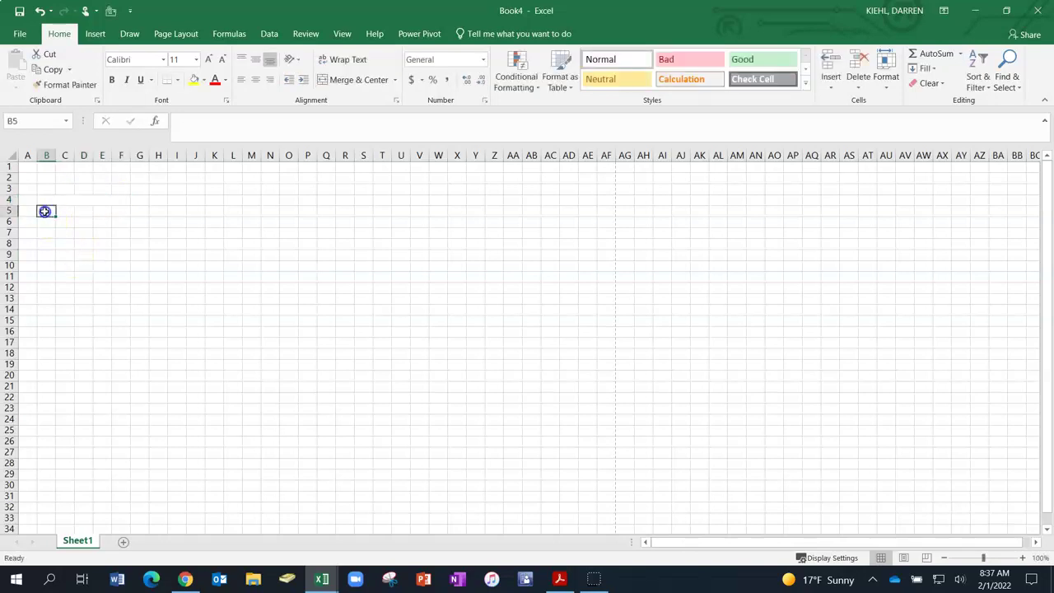
{"action": "left_click_drag", "start_coordinate": [56, 212], "coordinate": [119, 212]}
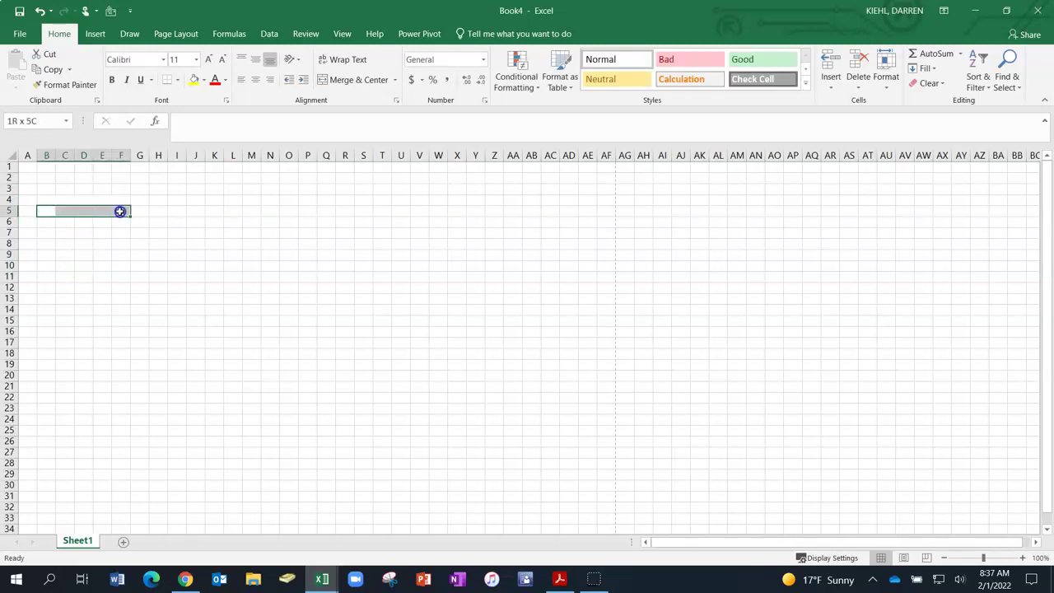
{"action": "left_click", "coordinate": [343, 80]}
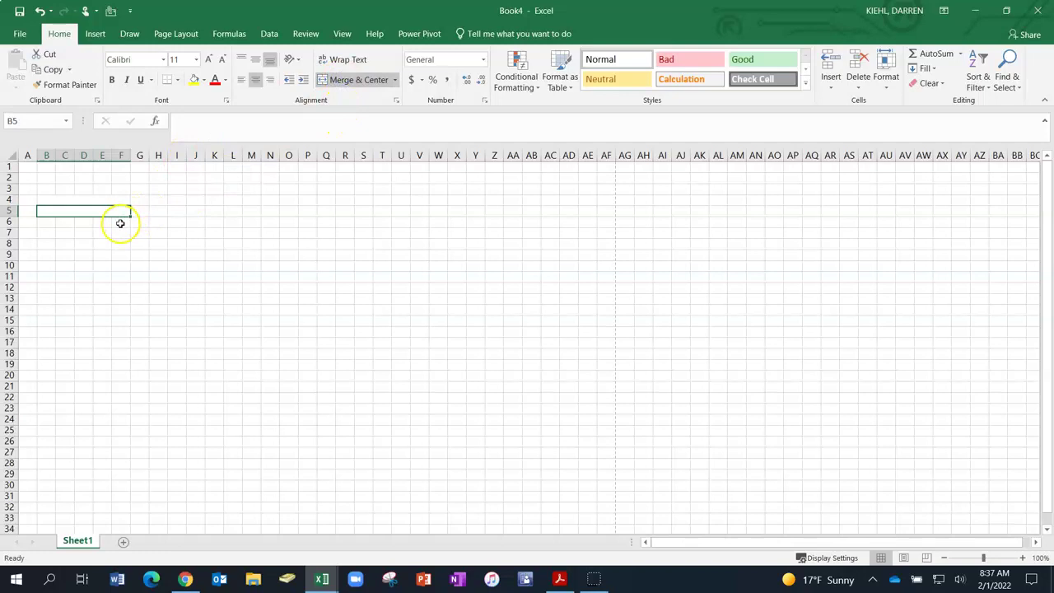
{"action": "left_click", "coordinate": [84, 233]}
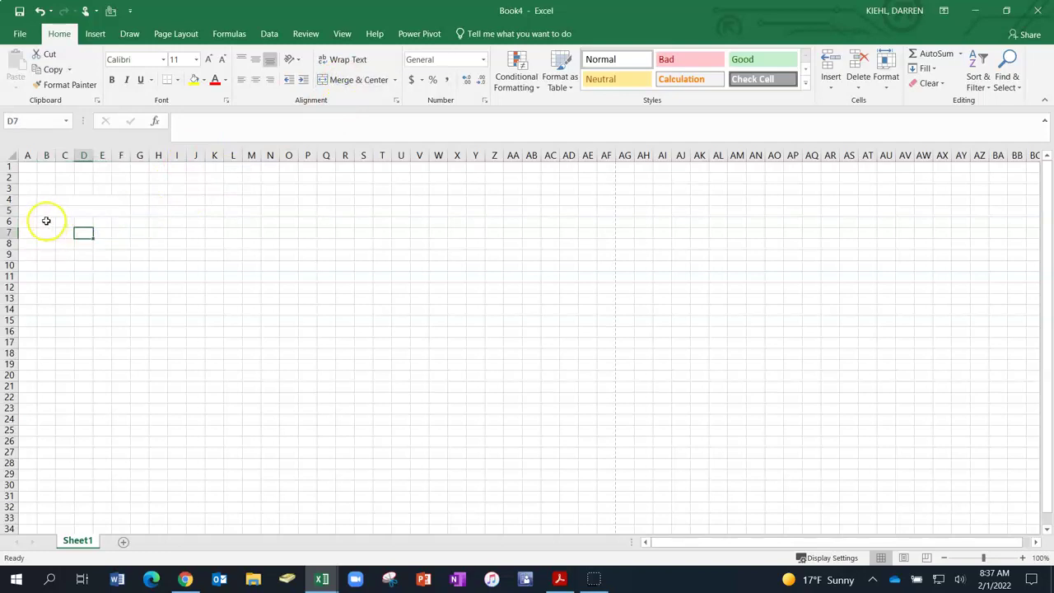
{"action": "left_click_drag", "start_coordinate": [47, 222], "coordinate": [122, 222]}
- Apply All Borders to the five-by-three block B6:F8
{"action": "left_click", "coordinate": [75, 234]}
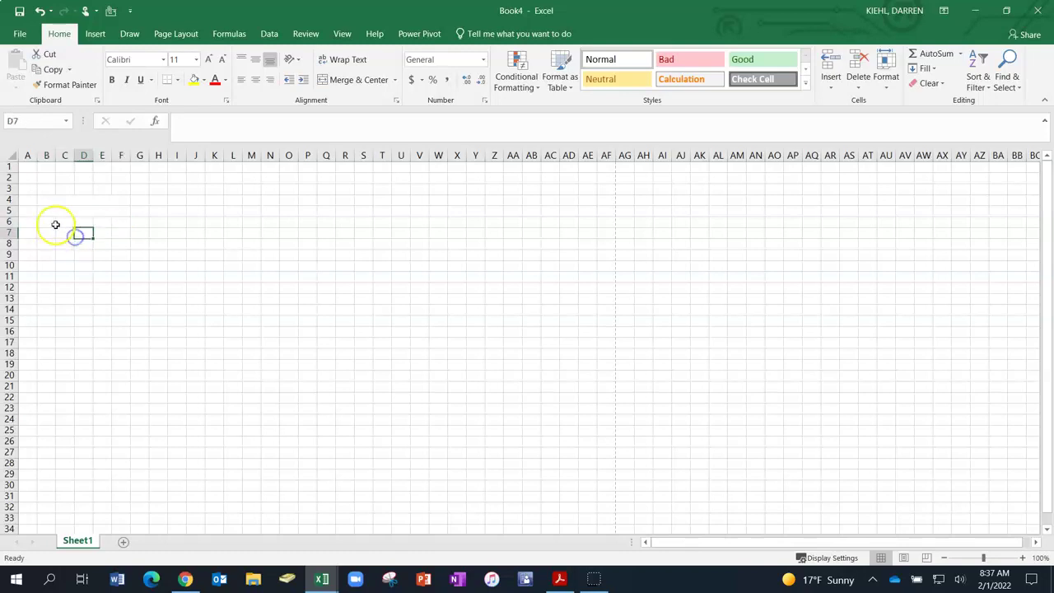
{"action": "left_click", "coordinate": [41, 221]}
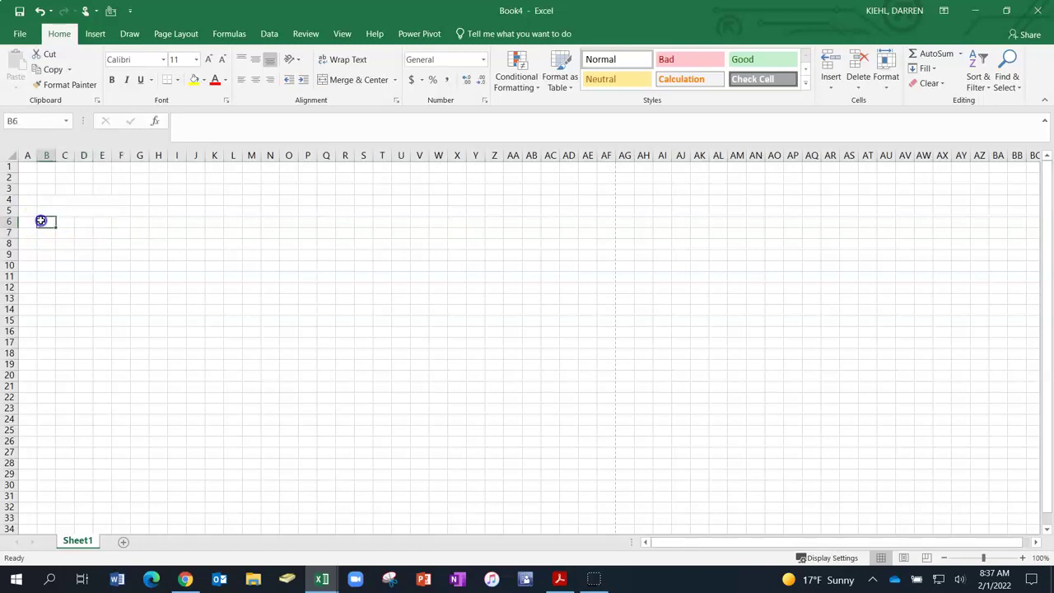
{"action": "left_click_drag", "start_coordinate": [47, 222], "coordinate": [120, 245]}
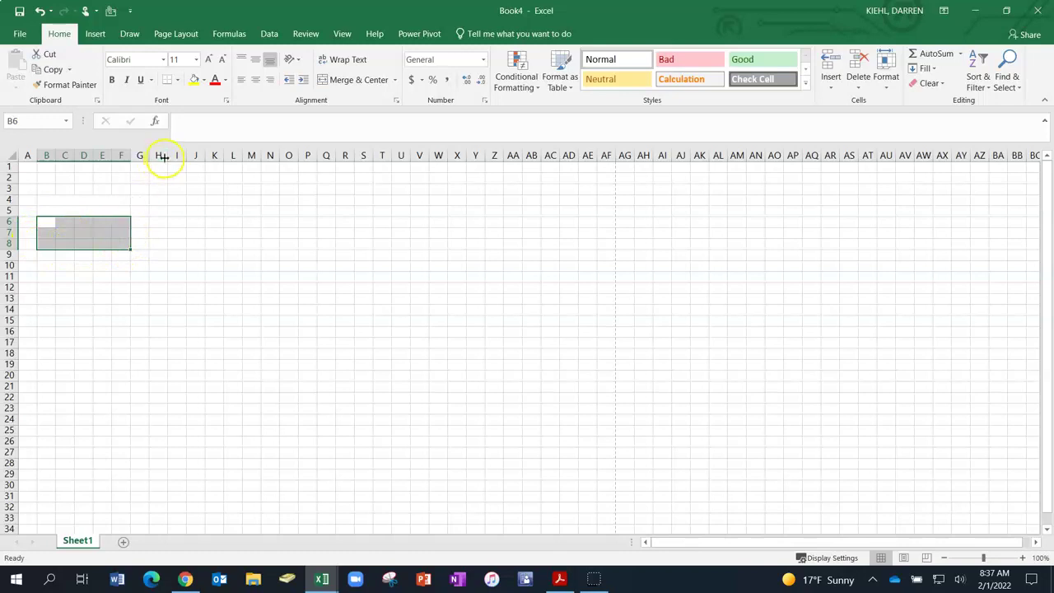
{"action": "left_click", "coordinate": [179, 80]}
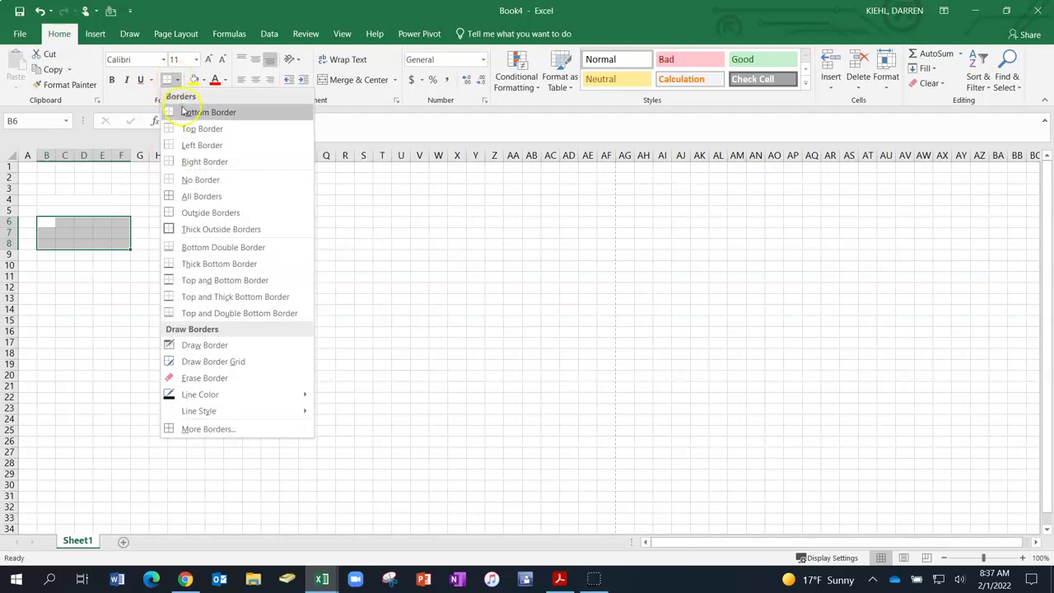
{"action": "left_click", "coordinate": [183, 200]}
{"action": "left_click", "coordinate": [62, 265]}
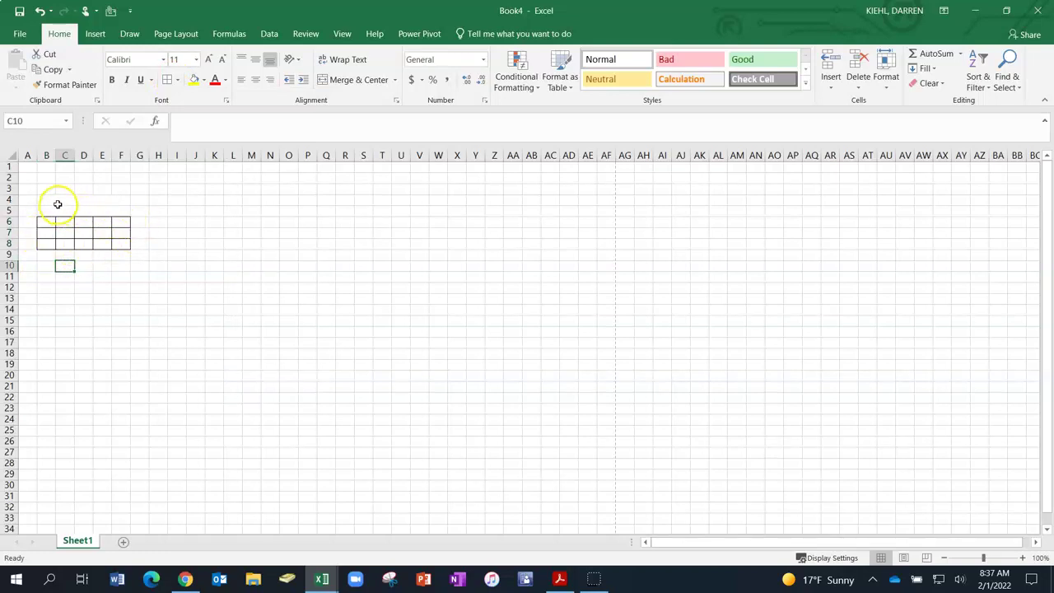
- Merge B5:F5 with the Alt+H, M, C shortcut
{"action": "left_click_drag", "start_coordinate": [49, 210], "coordinate": [124, 210]}
{"action": "key", "text": "alt+h"}
{"action": "key", "text": "m"}
{"action": "key", "text": "c"}
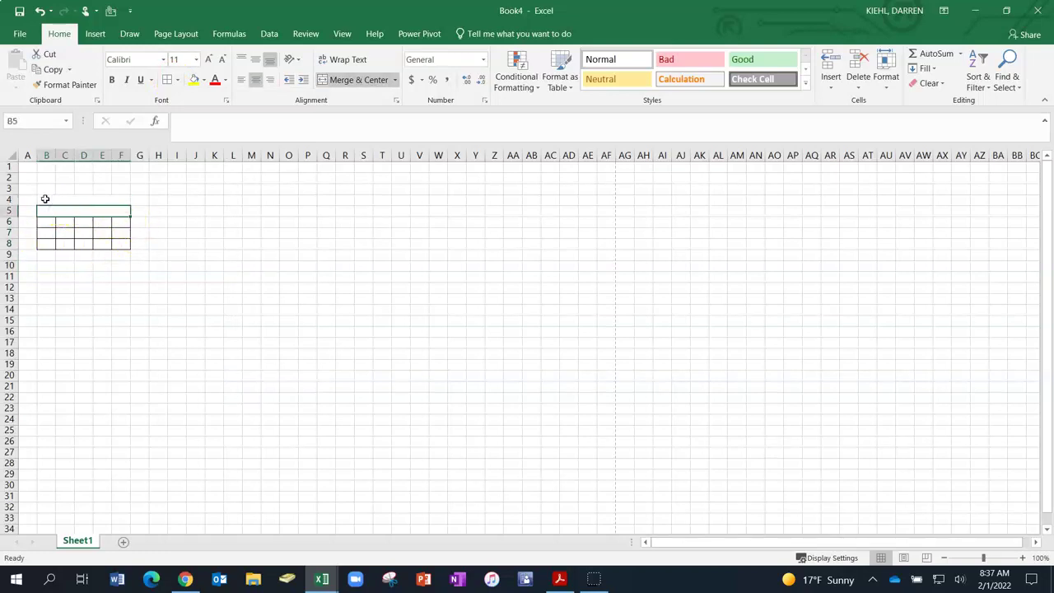
{"action": "left_click", "coordinate": [84, 275]}
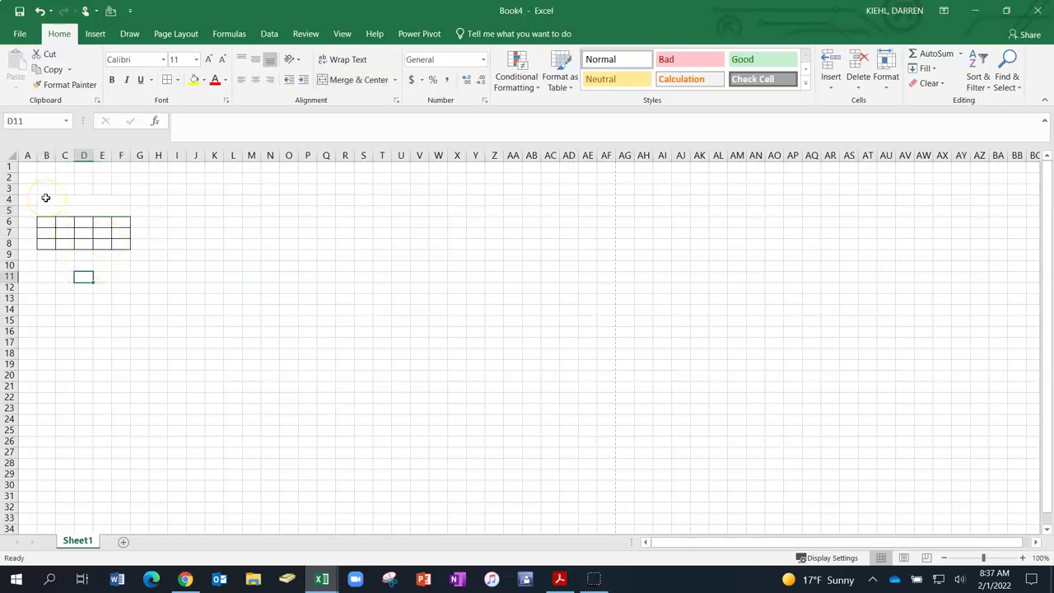
- Add a thick outside border around B4:F8 and reselect the finished box
{"action": "left_click_drag", "start_coordinate": [45, 197], "coordinate": [127, 246]}
{"action": "left_click", "coordinate": [120, 276]}
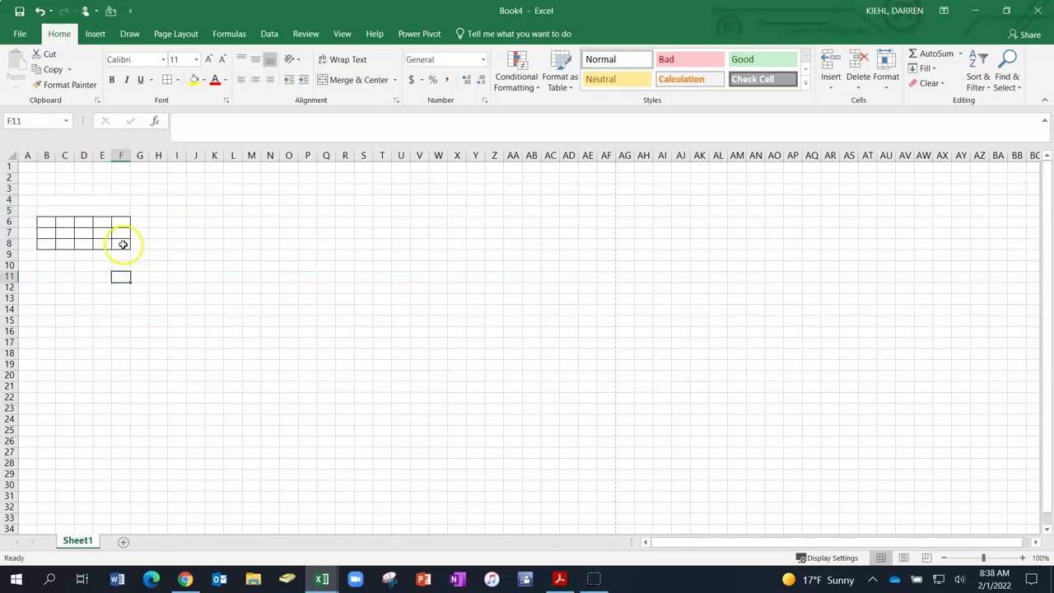
{"action": "left_click", "coordinate": [123, 244]}
{"action": "left_click_drag", "start_coordinate": [123, 245], "coordinate": [42, 199]}
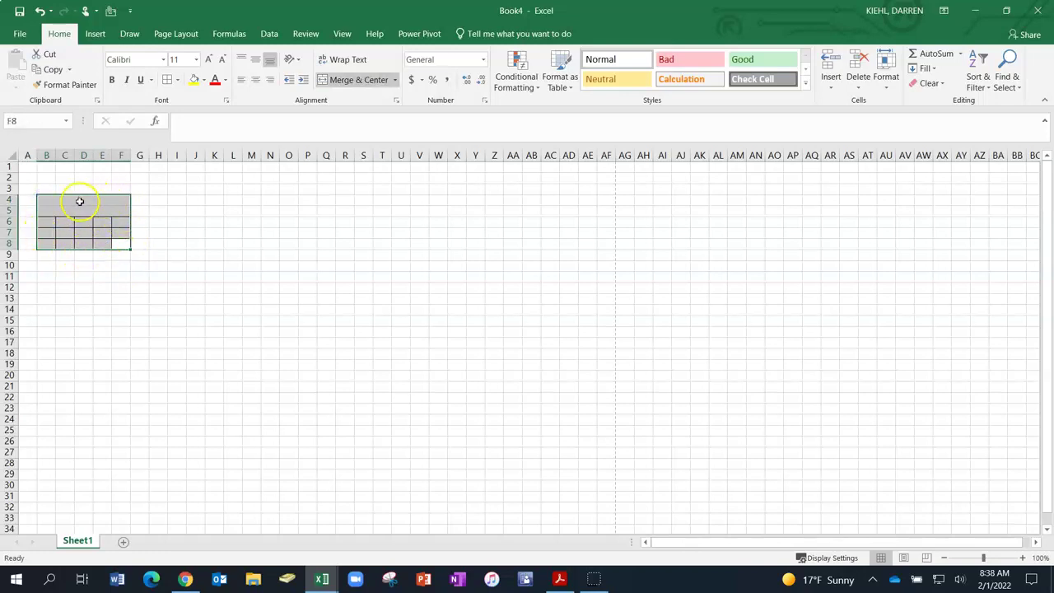
{"action": "left_click", "coordinate": [176, 80]}
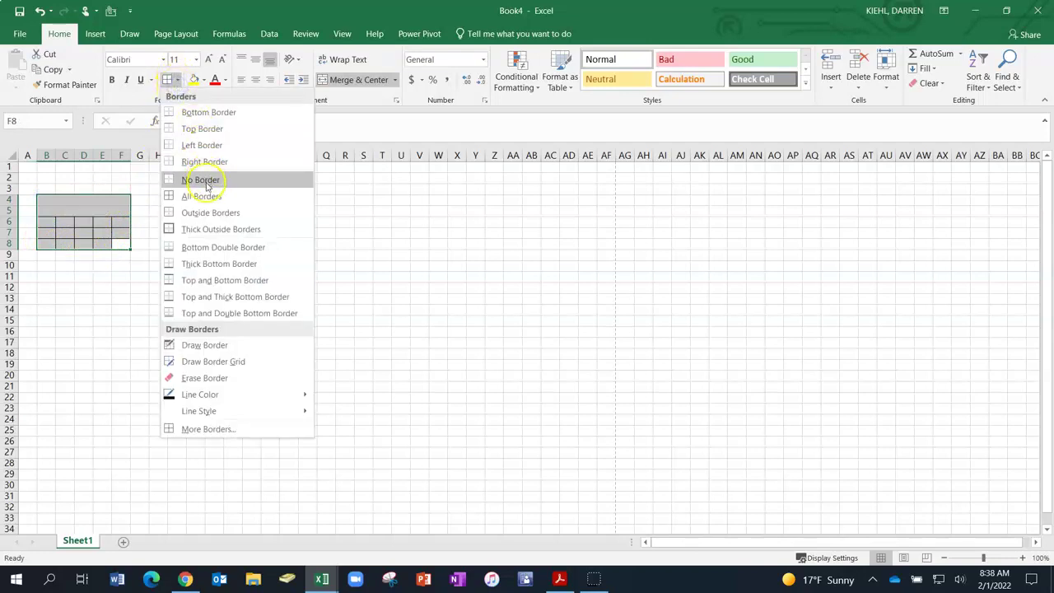
{"action": "left_click", "coordinate": [208, 234]}
{"action": "left_click", "coordinate": [101, 276]}
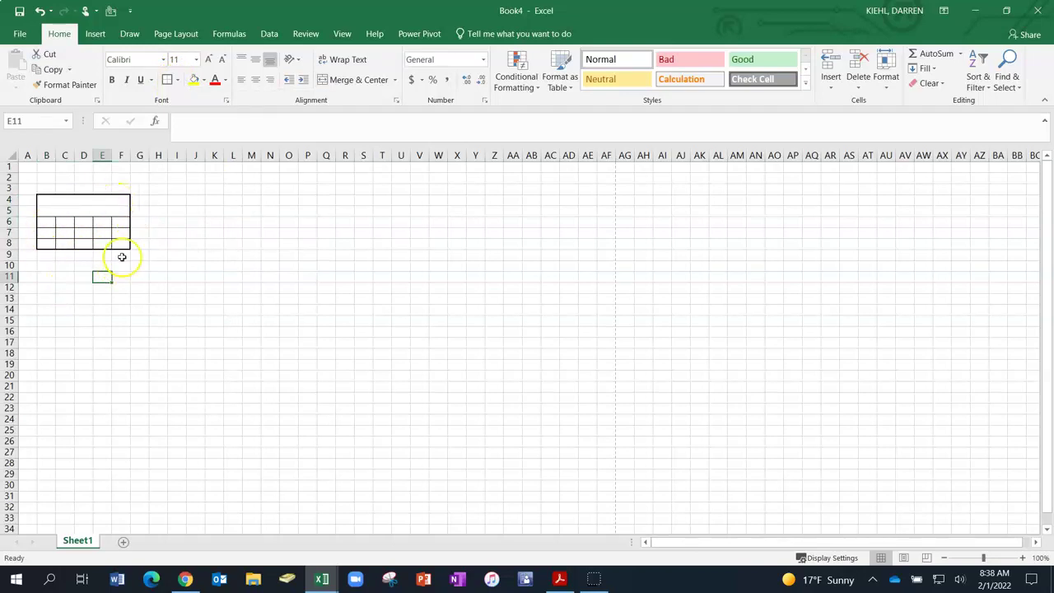
{"action": "left_click", "coordinate": [98, 278]}
{"action": "left_click_drag", "start_coordinate": [121, 242], "coordinate": [54, 197]}
{"action": "left_click", "coordinate": [54, 198]}
{"action": "left_click", "coordinate": [135, 267]}
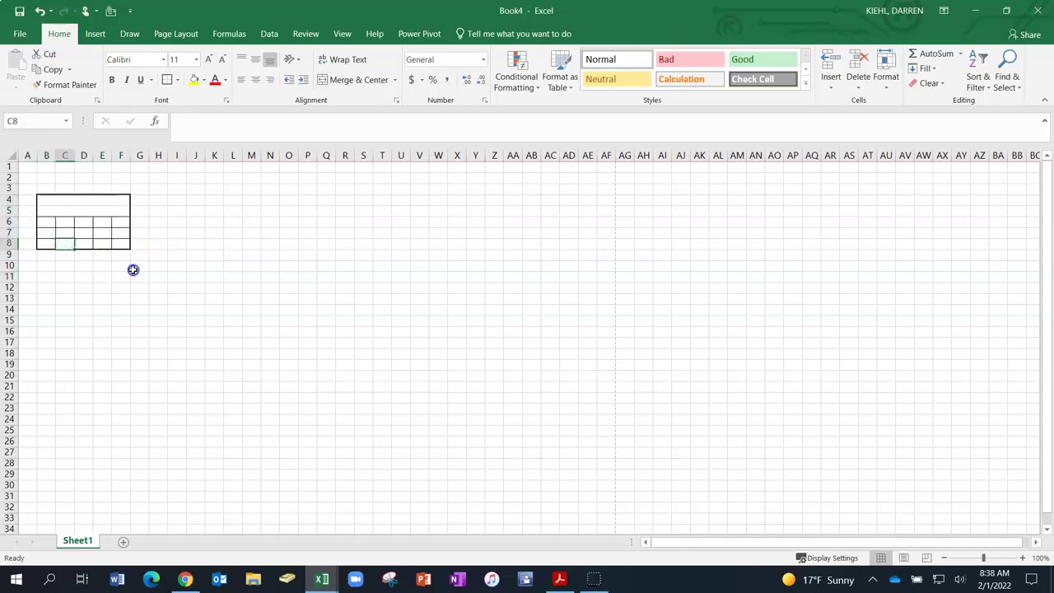
{"action": "left_click", "coordinate": [120, 243]}
{"action": "left_click_drag", "start_coordinate": [120, 243], "coordinate": [77, 211]}
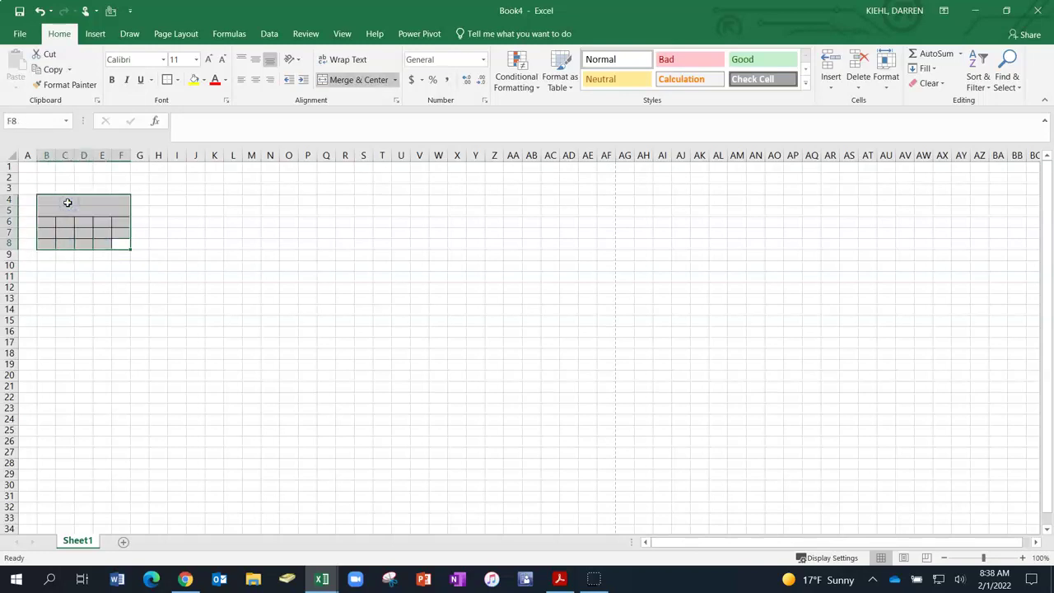
- Copy the B4:F8 student box and paste the second box at H4
{"action": "key", "text": "ctrl+c"}
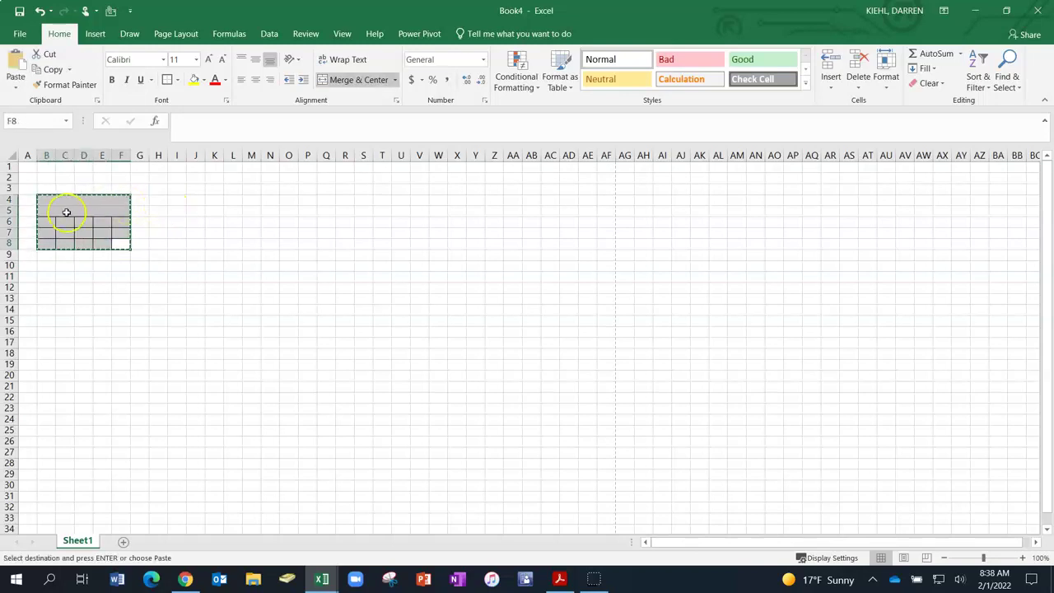
{"action": "right_click", "coordinate": [117, 208]}
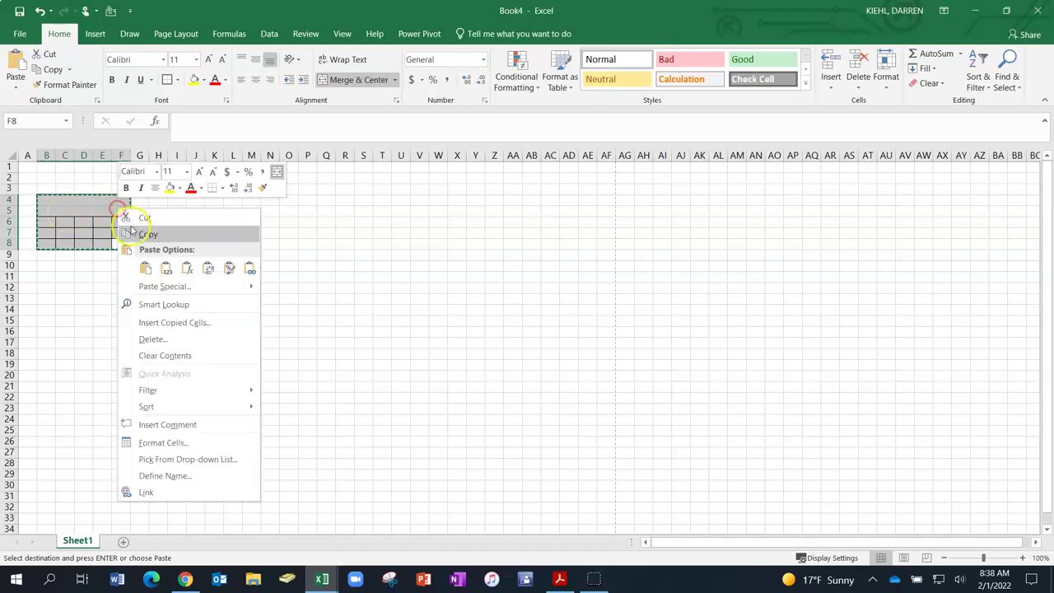
{"action": "left_click", "coordinate": [148, 233]}
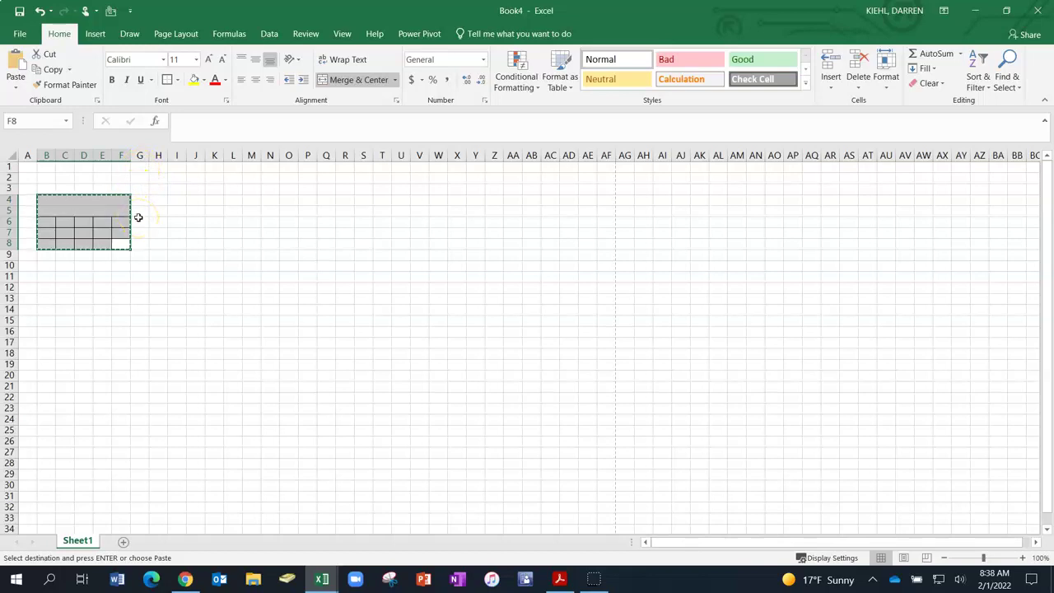
{"action": "left_click", "coordinate": [161, 199]}
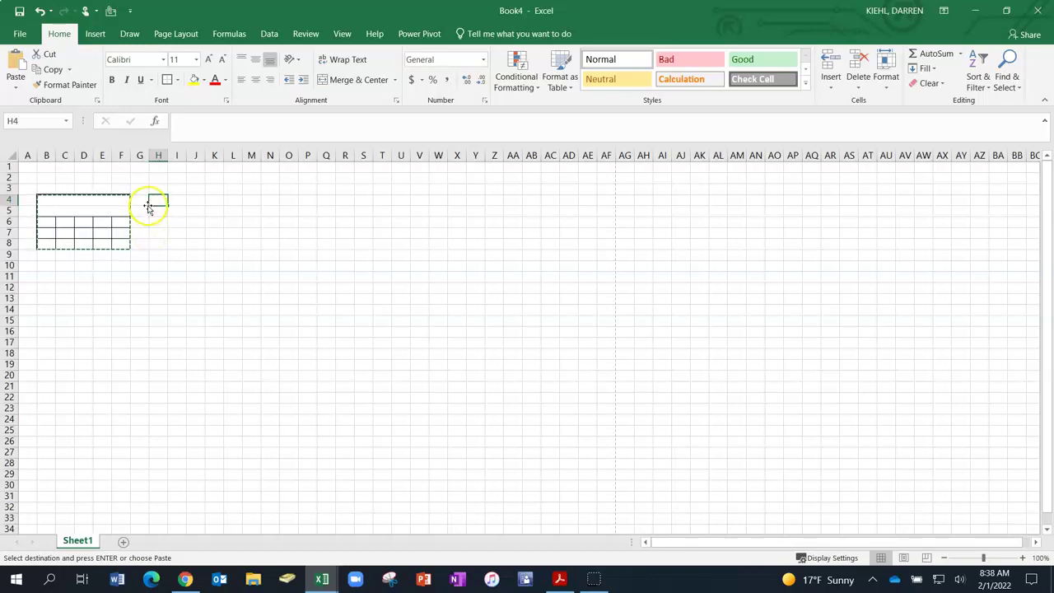
{"action": "right_click", "coordinate": [153, 199]}
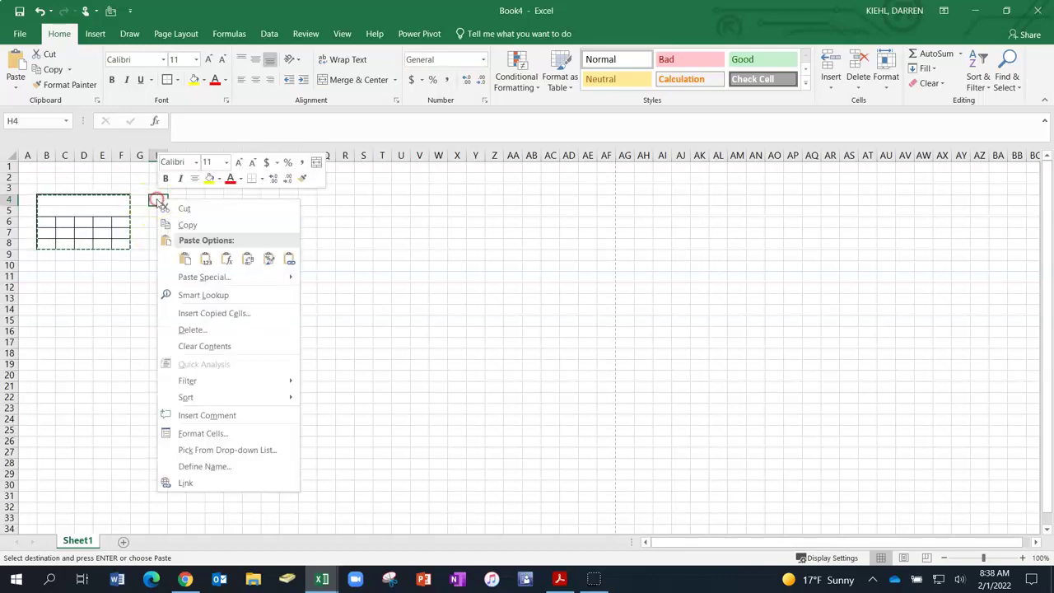
{"action": "left_click", "coordinate": [185, 260]}
{"action": "left_click", "coordinate": [182, 266]}
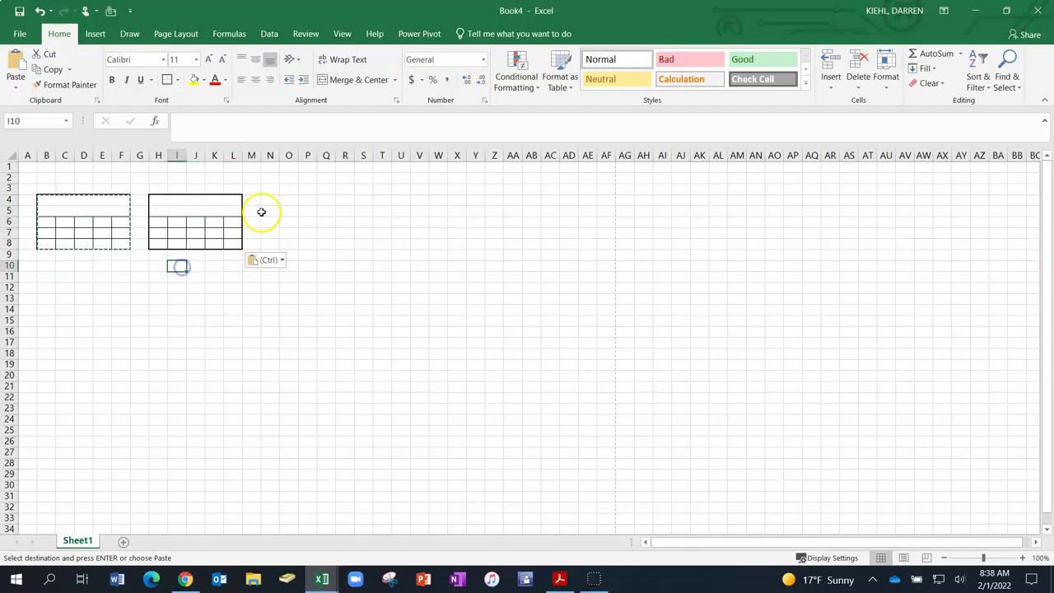
- Paste three more boxes at N4, T4 and Z4
{"action": "left_click", "coordinate": [270, 200]}
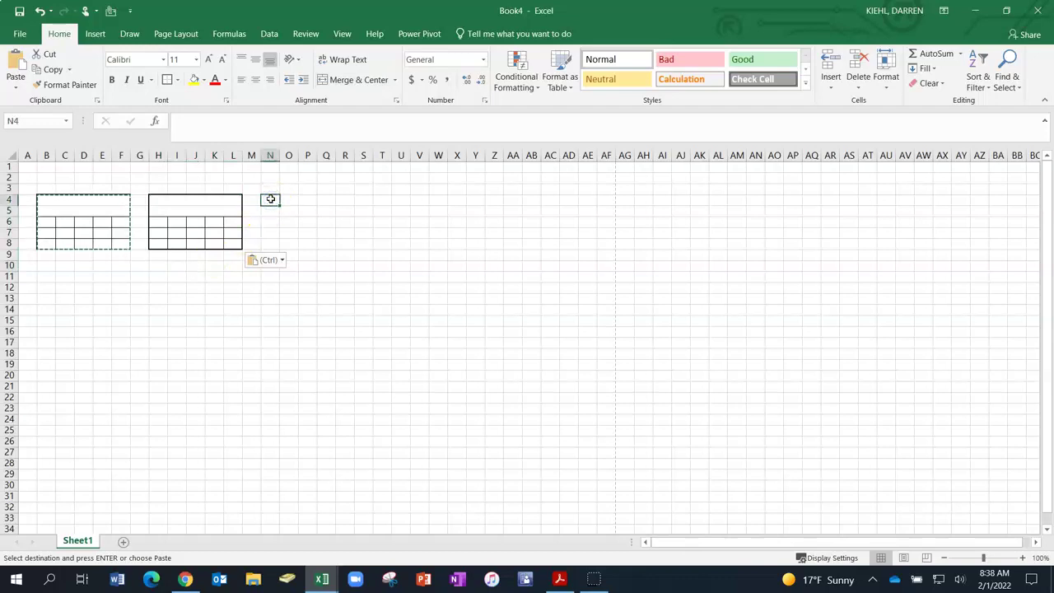
{"action": "key", "text": "ctrl"}
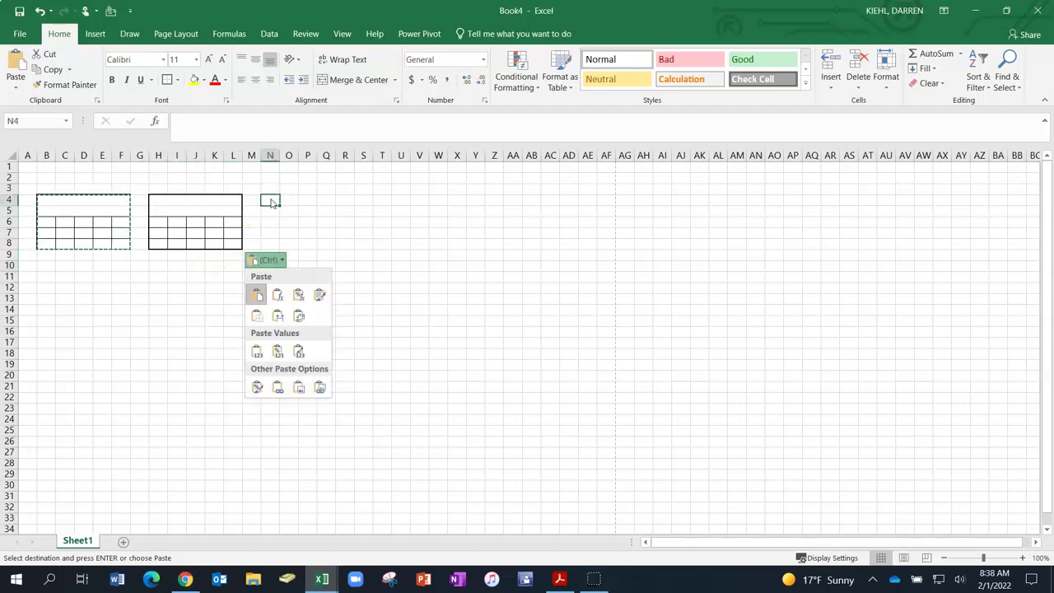
{"action": "left_click", "coordinate": [271, 203]}
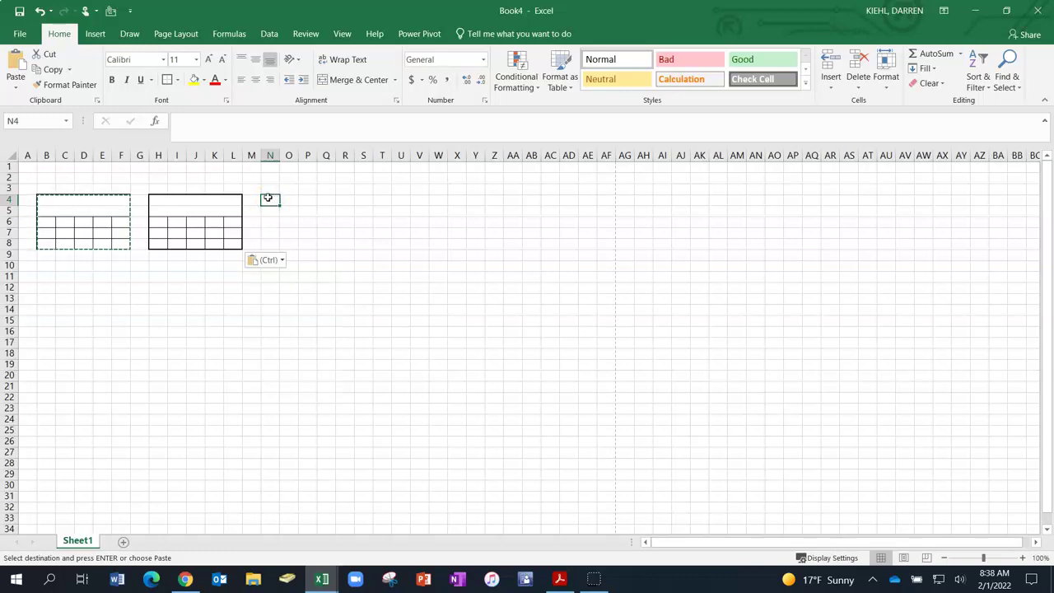
{"action": "key", "text": "ctrl+v"}
{"action": "left_click", "coordinate": [385, 200]}
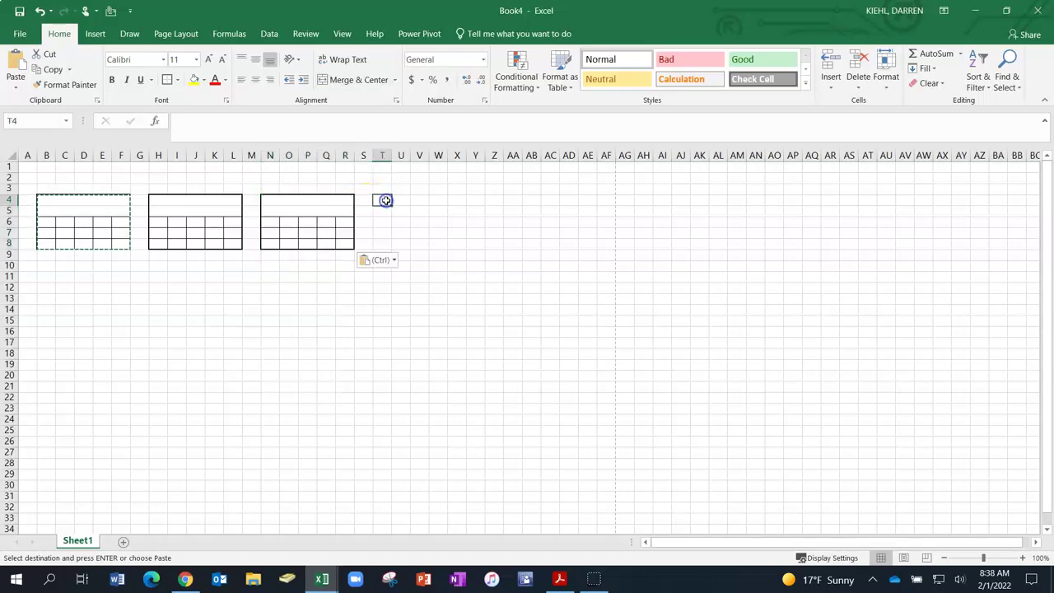
{"action": "key", "text": "ctrl+v"}
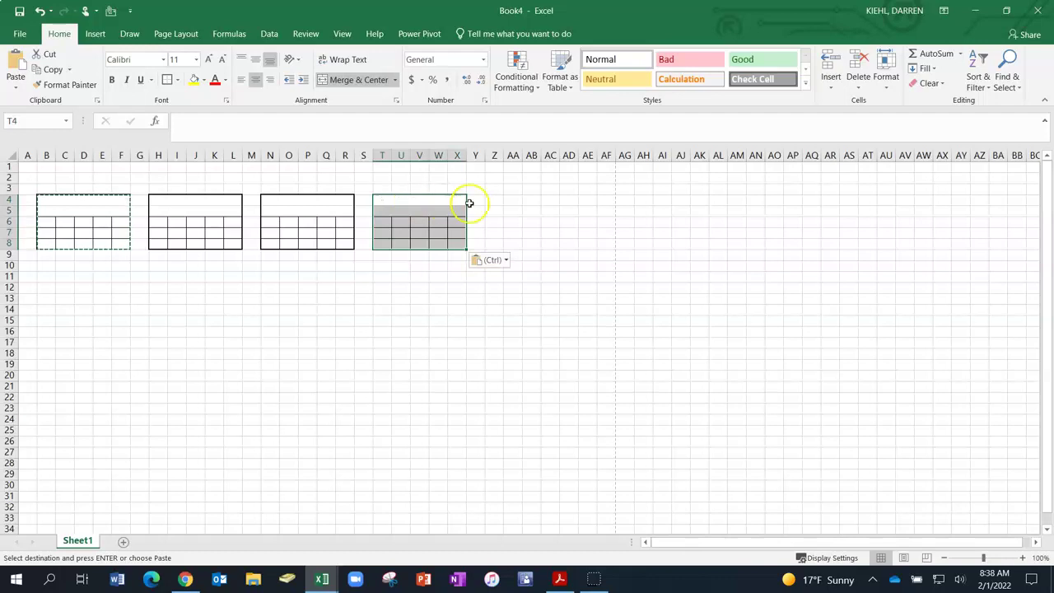
{"action": "left_click", "coordinate": [496, 201]}
{"action": "key", "text": "ctrl+v"}
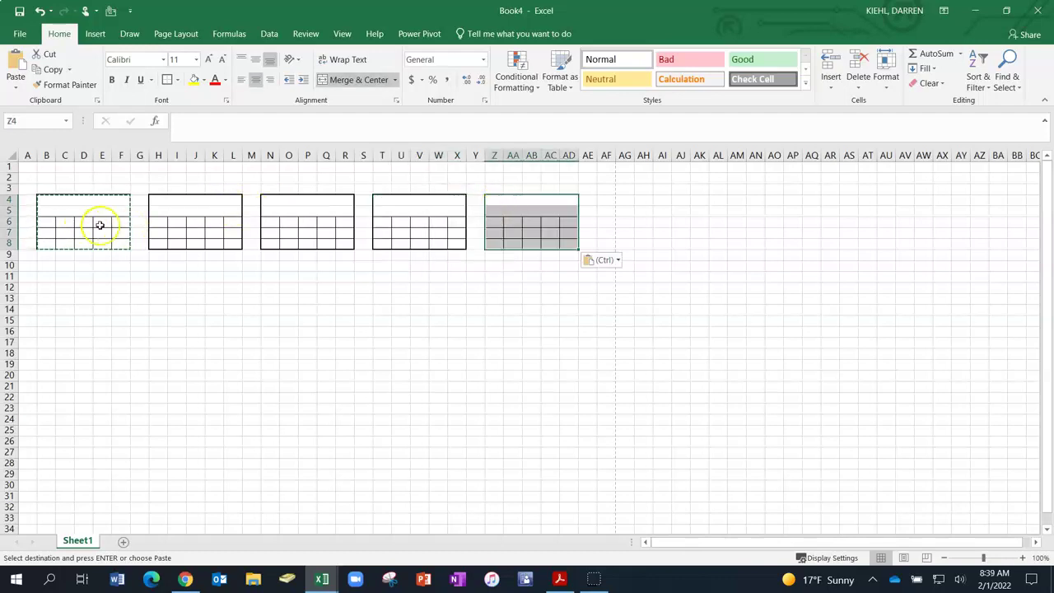
- Copy the five-box row B4:AD8 and paste the second row at B10
{"action": "left_click", "coordinate": [475, 321]}
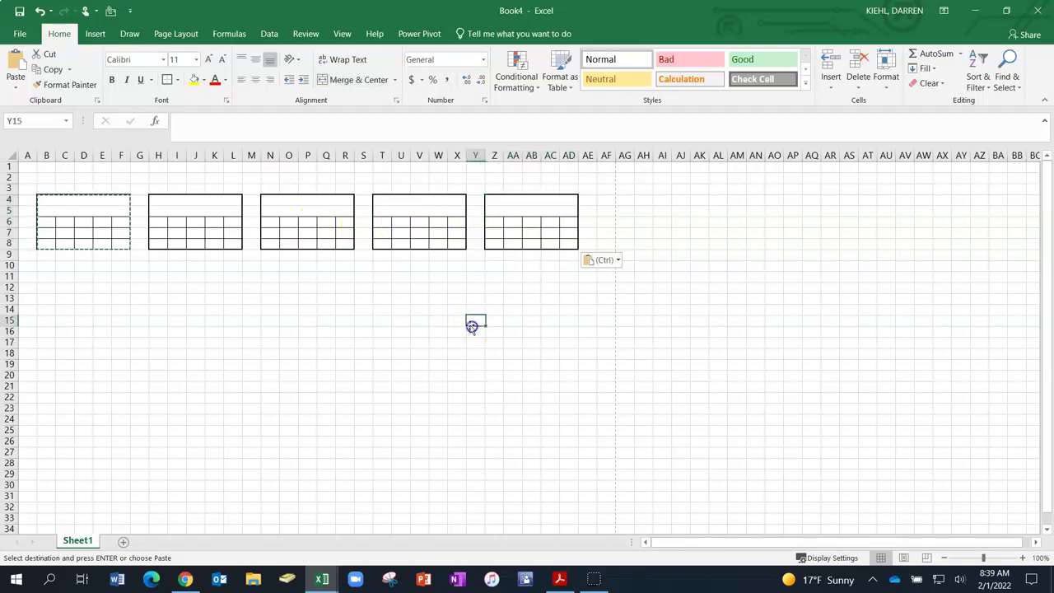
{"action": "left_click", "coordinate": [112, 200]}
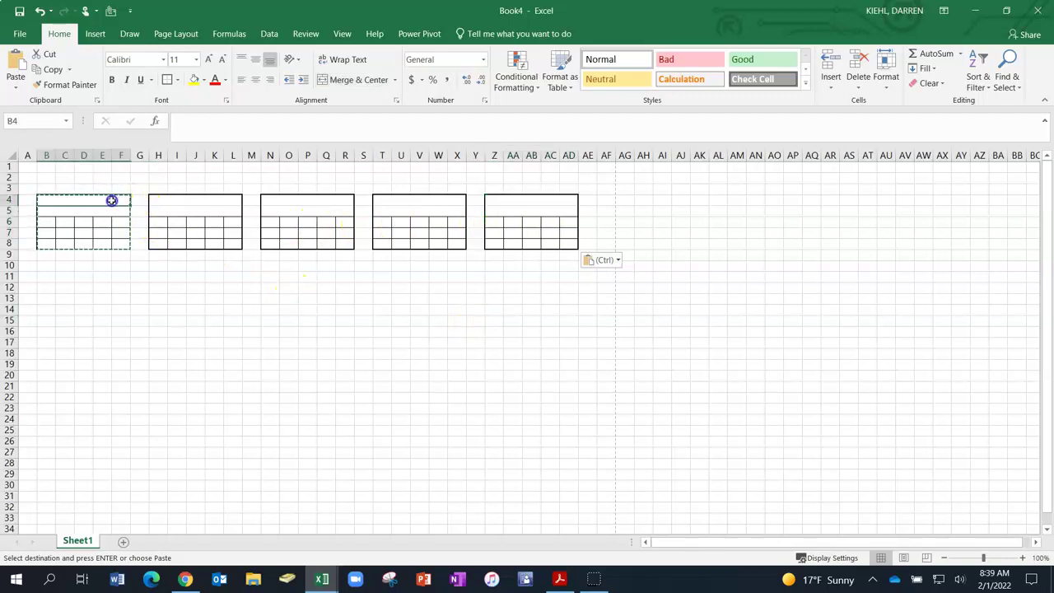
{"action": "left_click_drag", "start_coordinate": [141, 221], "coordinate": [569, 241]}
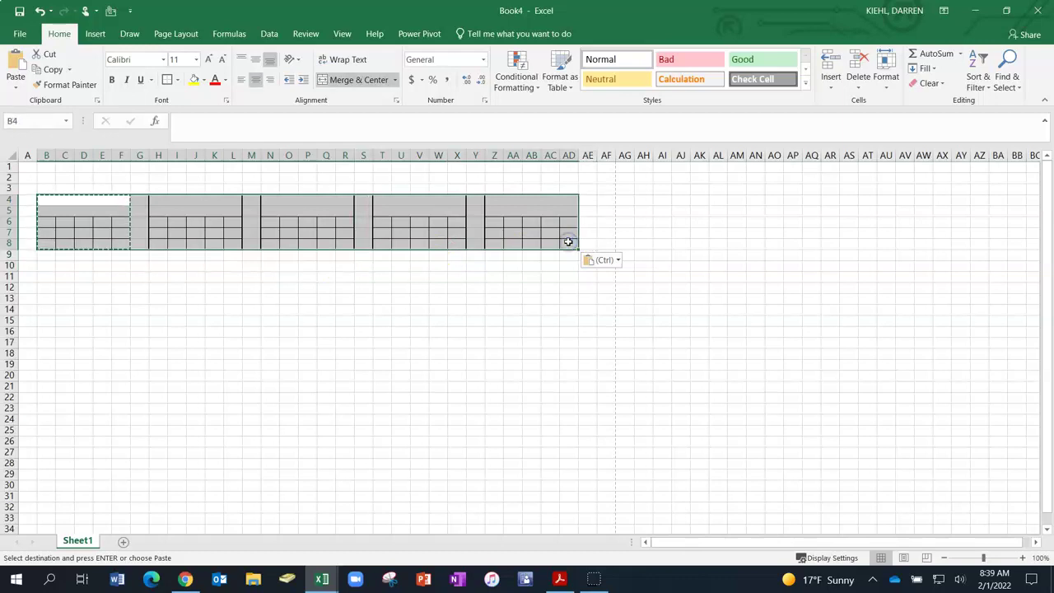
{"action": "right_click", "coordinate": [568, 241]}
{"action": "left_click", "coordinate": [559, 263]}
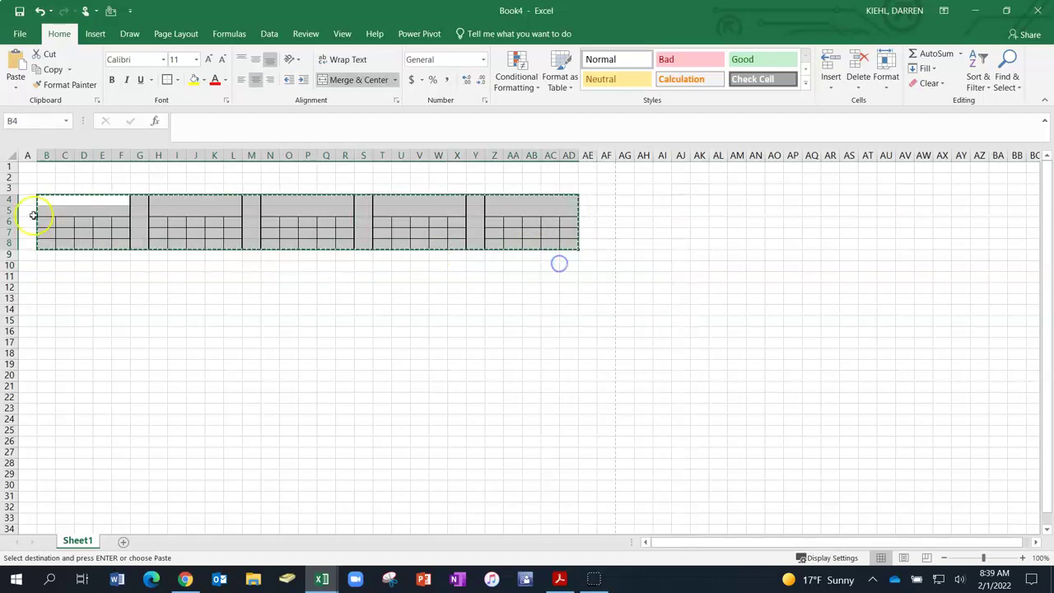
{"action": "left_click", "coordinate": [47, 266]}
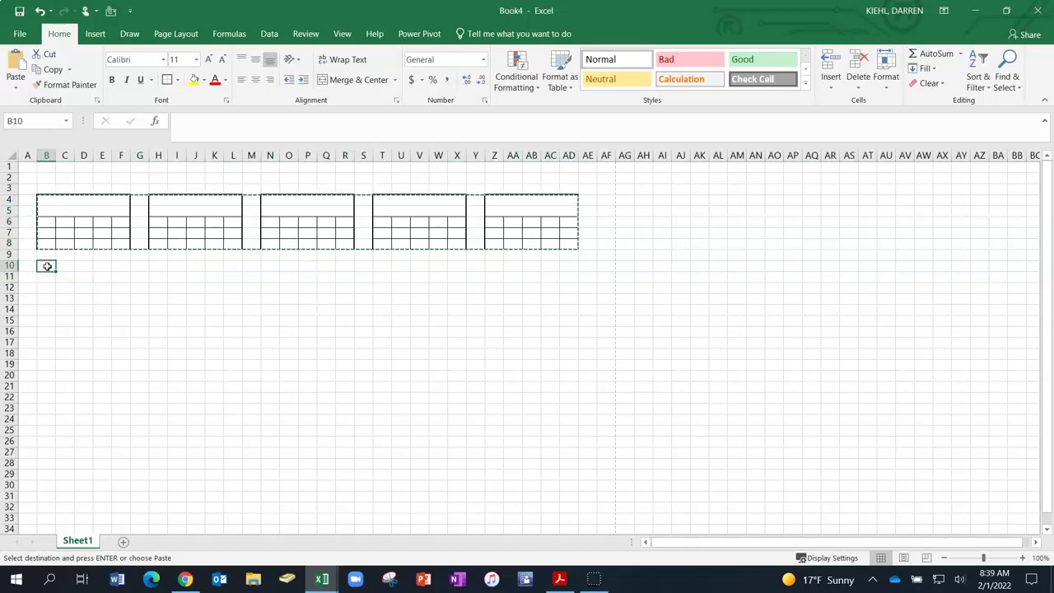
{"action": "key", "text": "ctrl+v"}
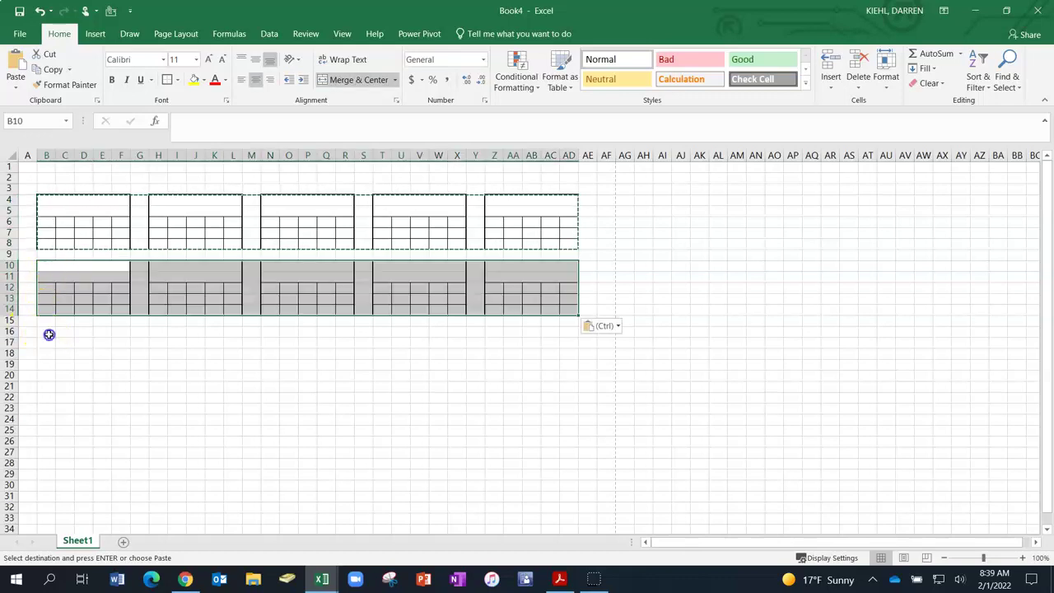
- Paste four more rows of boxes at B16, B22, B28 and B34
{"action": "left_click", "coordinate": [48, 334]}
{"action": "key", "text": "ctrl"}
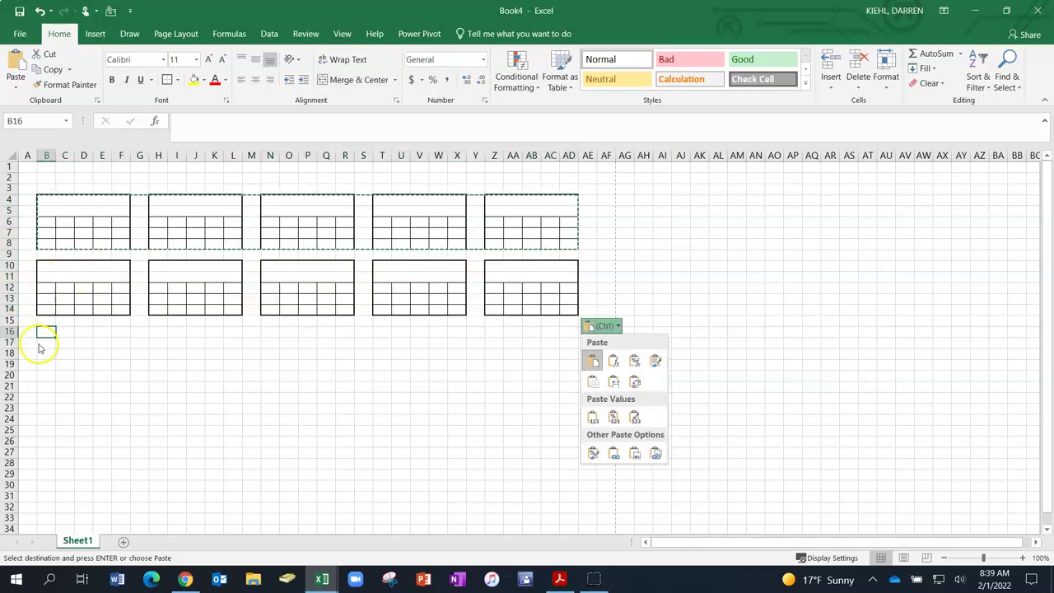
{"action": "key", "text": "ctrl"}
{"action": "key", "text": "ctrl+v"}
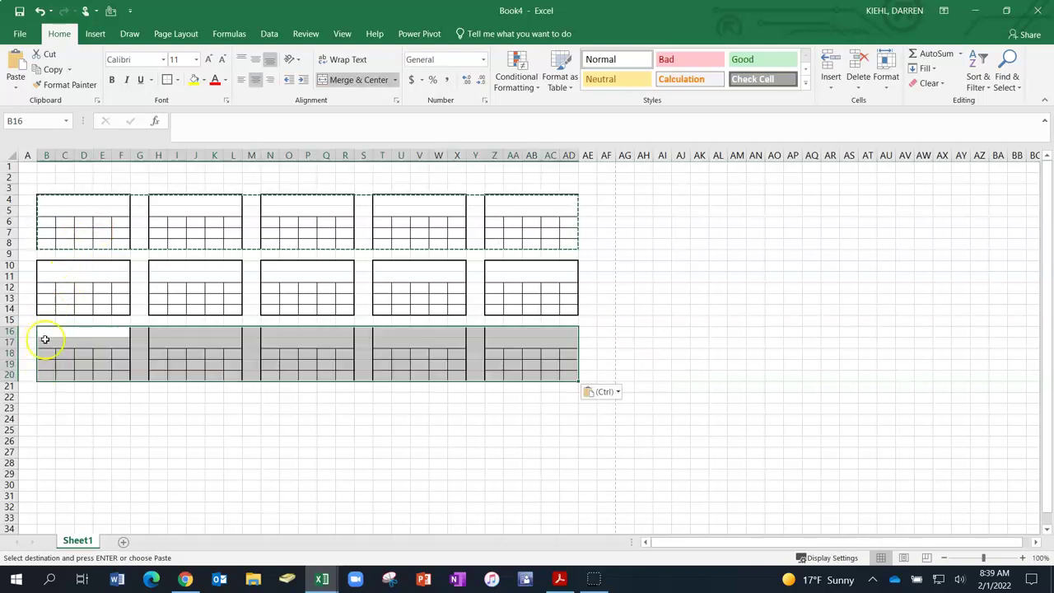
{"action": "left_click", "coordinate": [41, 398]}
{"action": "key", "text": "ctrl+v"}
{"action": "scroll", "coordinate": [47, 429], "scroll_direction": "down", "scroll_amount": 2}
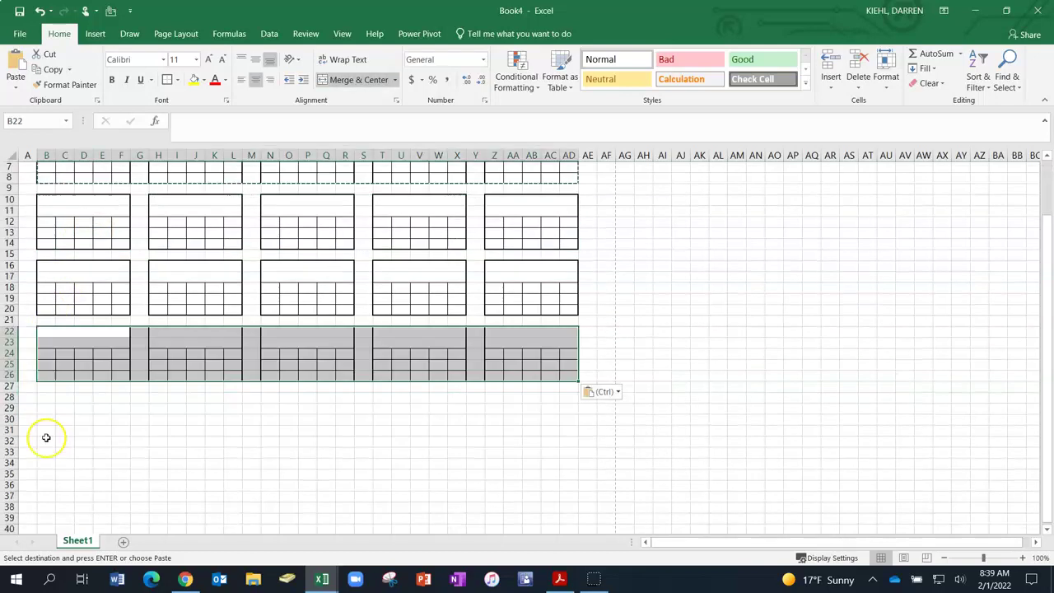
{"action": "left_click", "coordinate": [47, 397]}
{"action": "key", "text": "ctrl+v"}
{"action": "scroll", "coordinate": [51, 408], "scroll_direction": "down", "scroll_amount": 2}
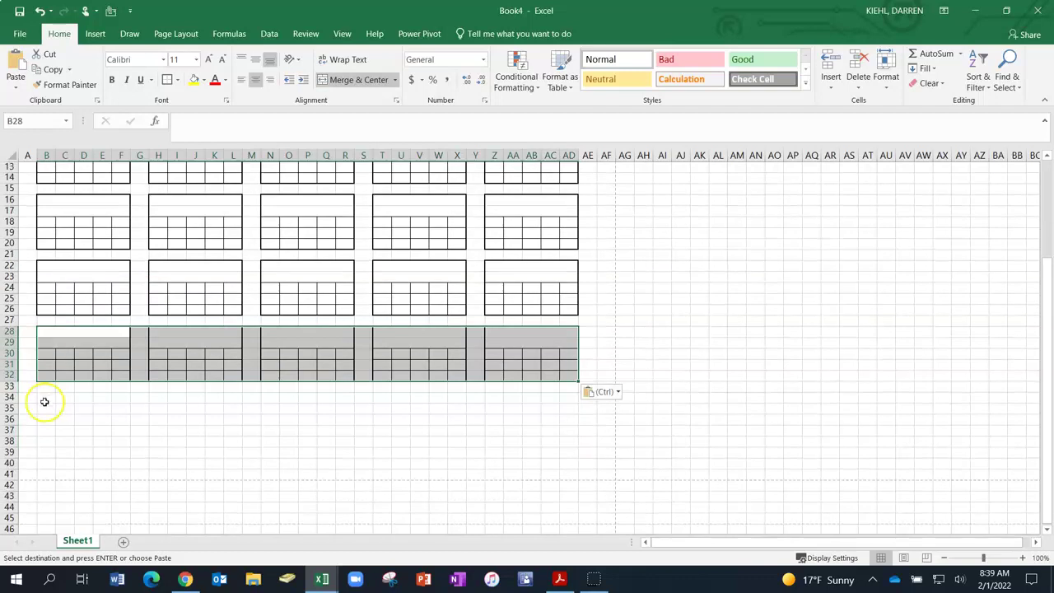
{"action": "left_click", "coordinate": [43, 400]}
{"action": "key", "text": "ctrl+v"}
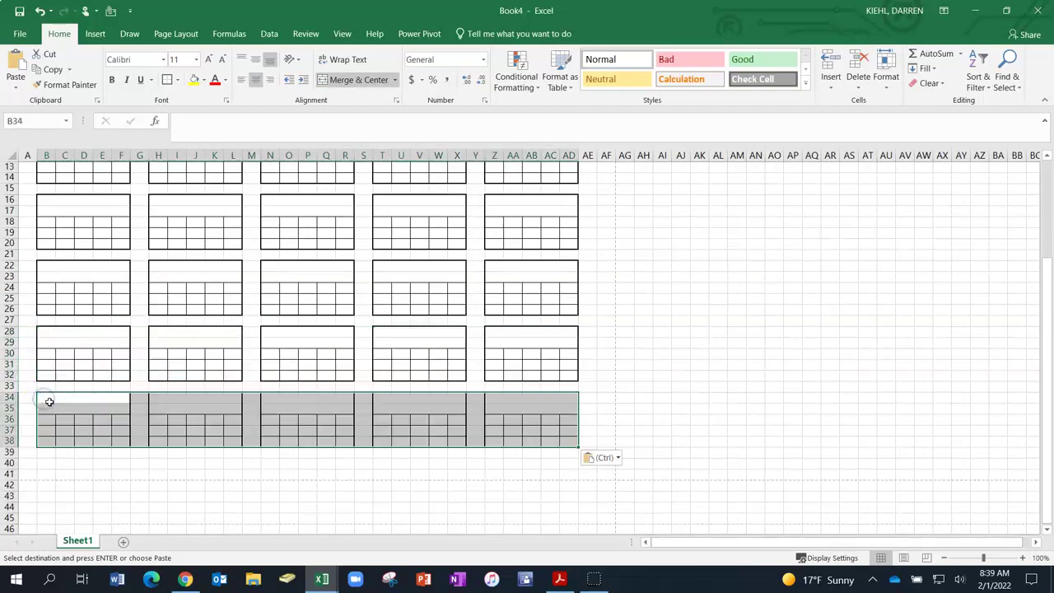
{"action": "left_click", "coordinate": [357, 400]}
{"action": "scroll", "coordinate": [358, 400], "scroll_direction": "up", "scroll_amount": 4}
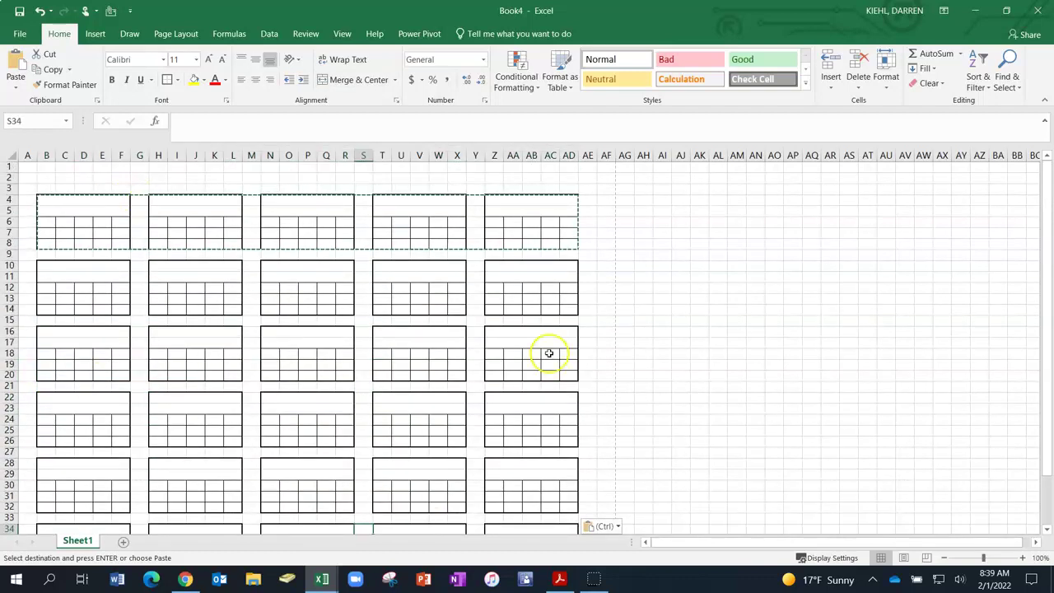
- Merge N1:R2 and type the 'Class Name' header
{"action": "left_click", "coordinate": [270, 167]}
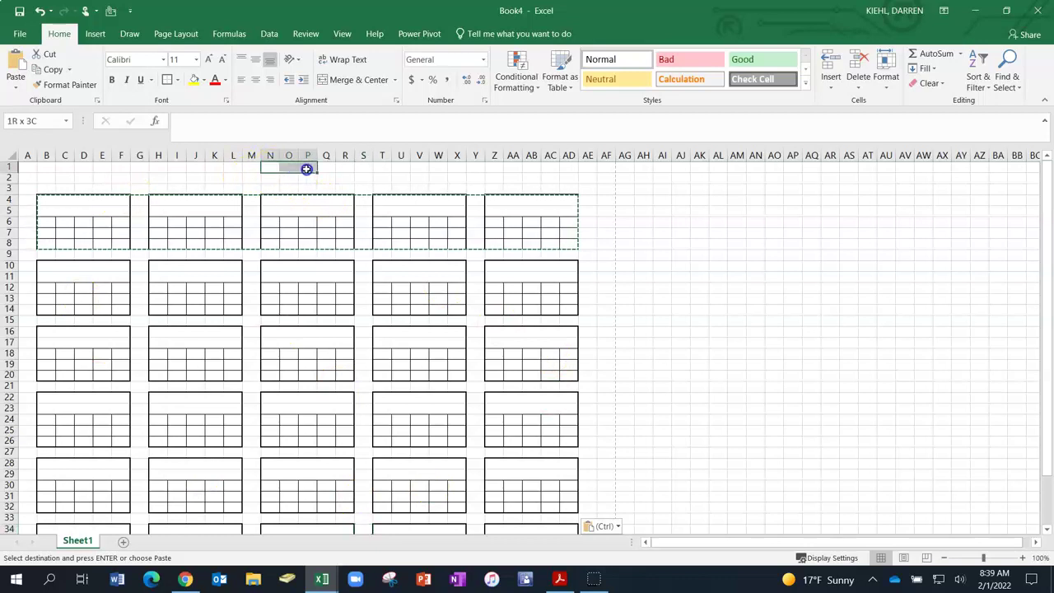
{"action": "left_click", "coordinate": [340, 189]}
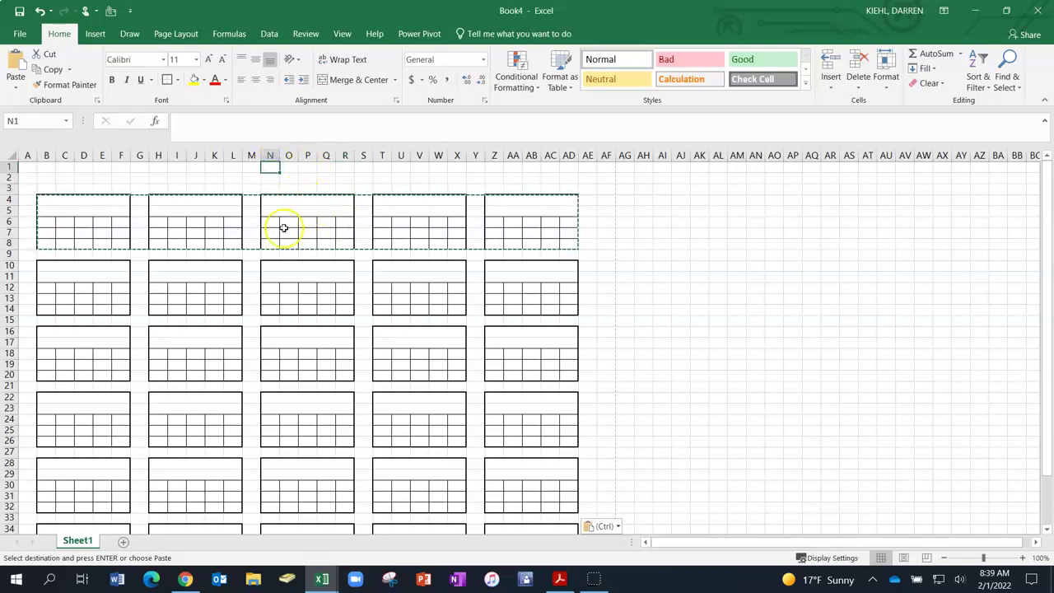
{"action": "left_click", "coordinate": [273, 171]}
{"action": "left_click_drag", "start_coordinate": [273, 171], "coordinate": [342, 178]}
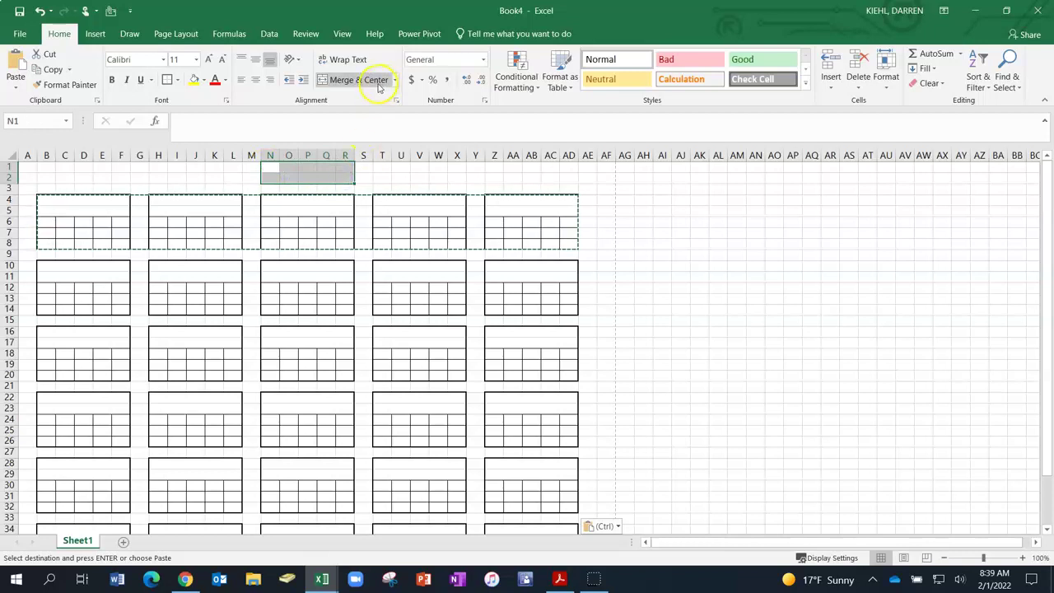
{"action": "left_click", "coordinate": [361, 79]}
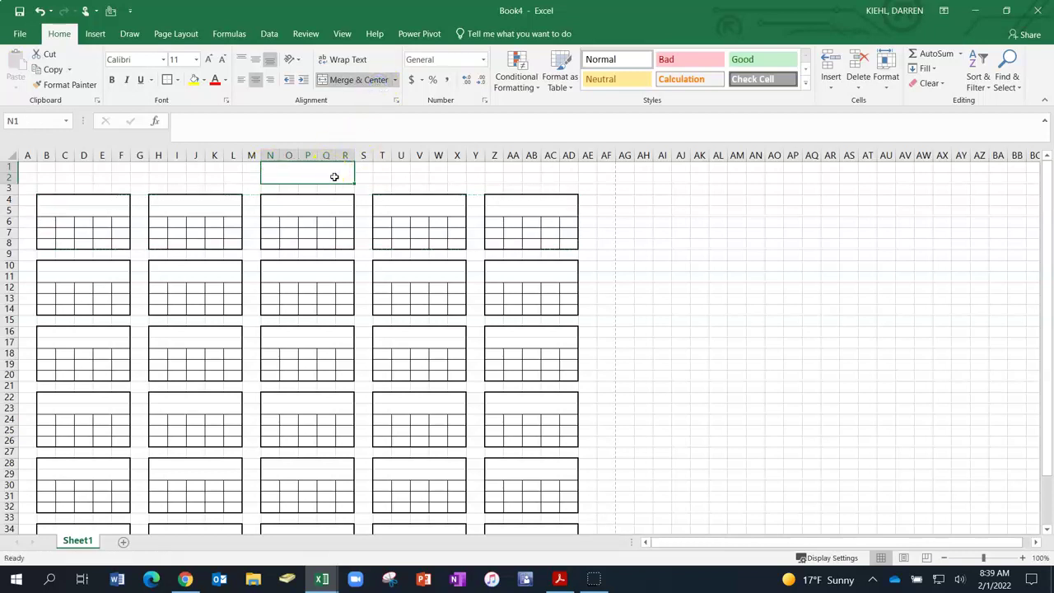
{"action": "type", "text": "C"}
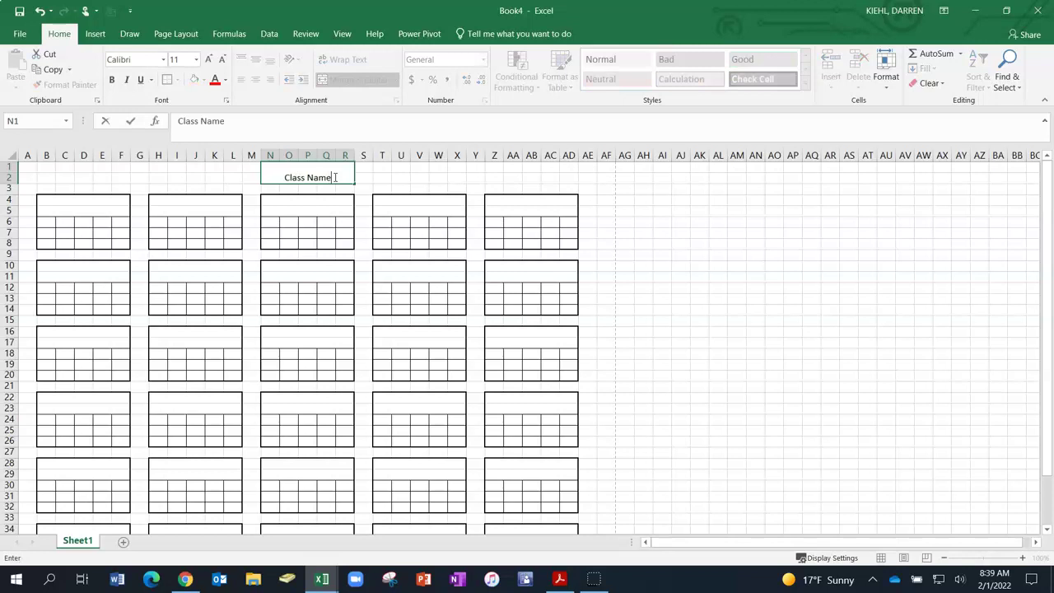
{"action": "type", "text": "lass Name"}
- Enter First and Last labels in the first box, then undo them back to the header
{"action": "left_click", "coordinate": [76, 201]}
{"action": "type", "text": "First"}
{"action": "key", "text": "Tab"}
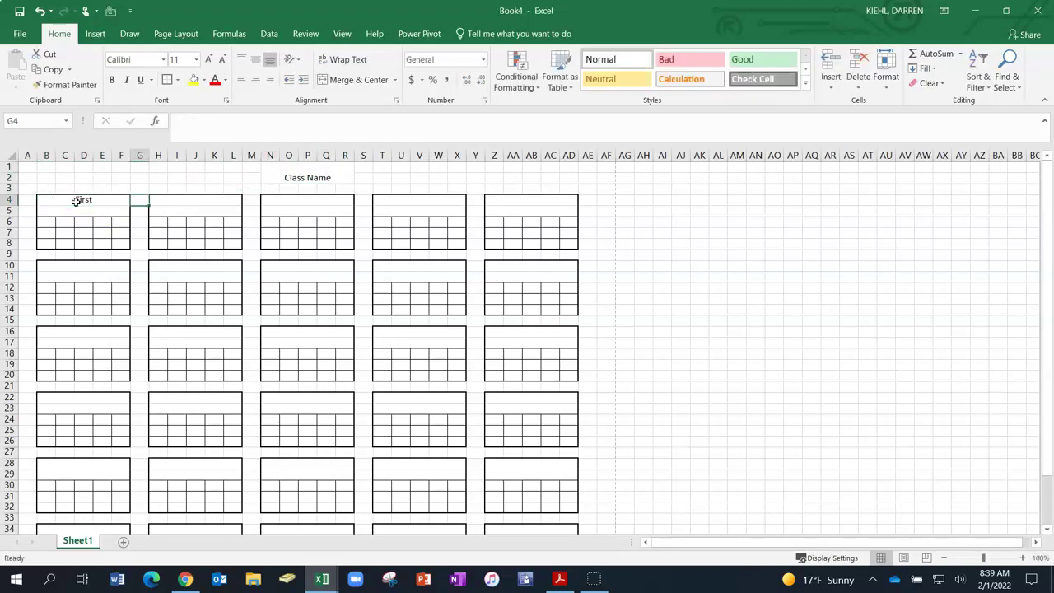
{"action": "key", "text": "Left"}
{"action": "key", "text": "Left"}
{"action": "key", "text": "Right"}
{"action": "key", "text": "Down"}
{"action": "type", "text": "Las"}
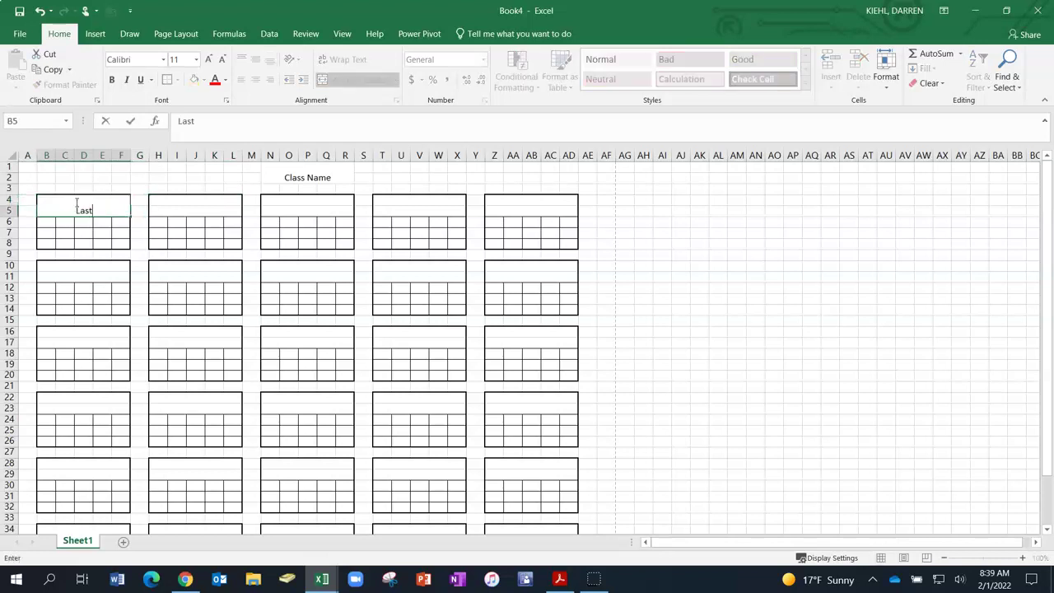
{"action": "type", "text": "t"}
{"action": "left_click", "coordinate": [84, 234]}
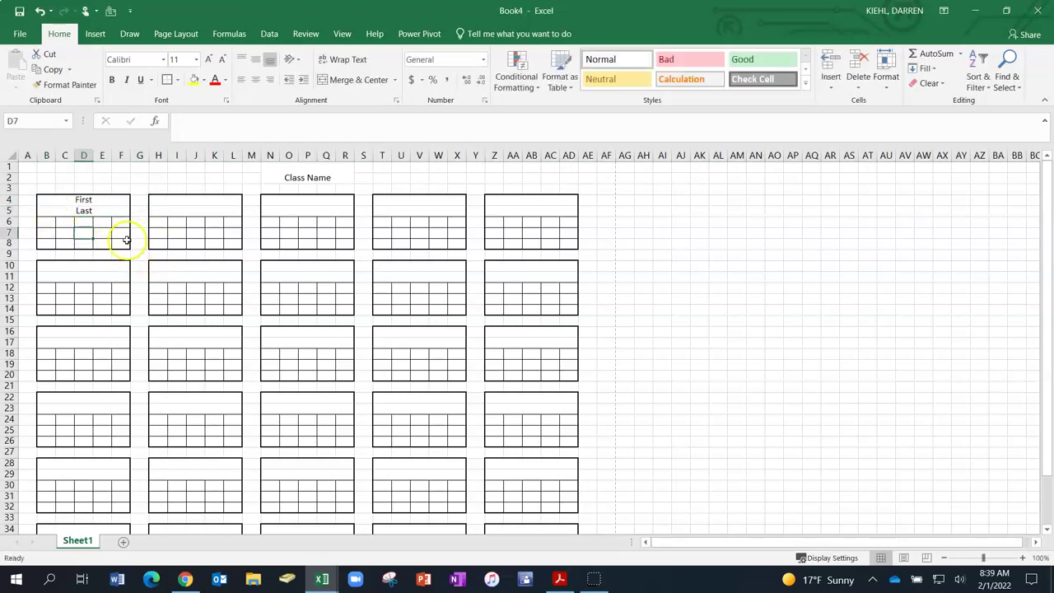
{"action": "left_click", "coordinate": [101, 211]}
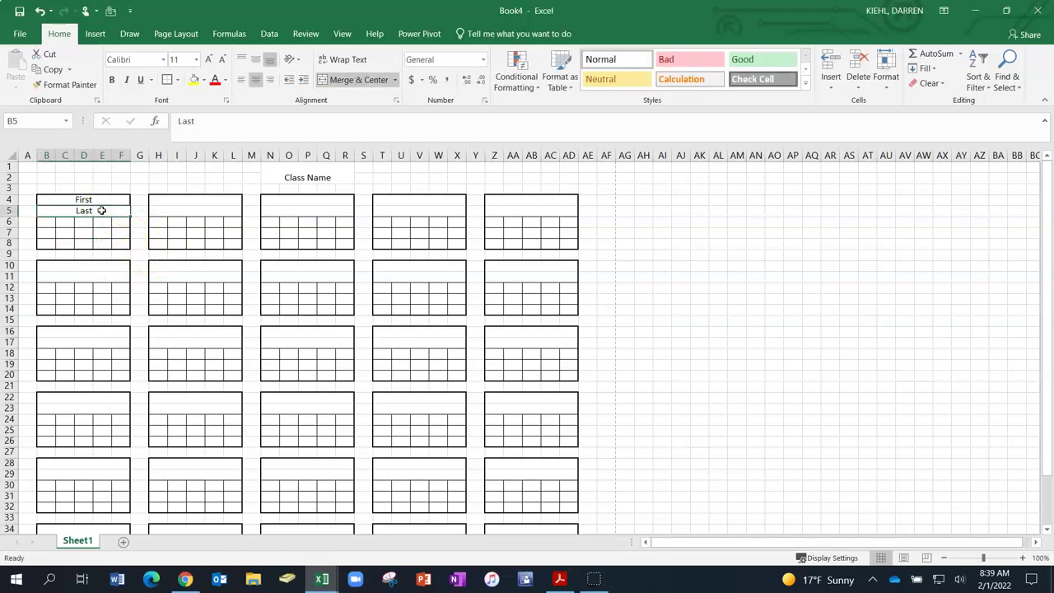
{"action": "key", "text": "ctrl+z"}
{"action": "key", "text": "ctrl+z"}
{"action": "key", "text": "ctrl+z"}
{"action": "key", "text": "ctrl+z"}
{"action": "key", "text": "ctrl+z"}
{"action": "key", "text": "ctrl+z"}
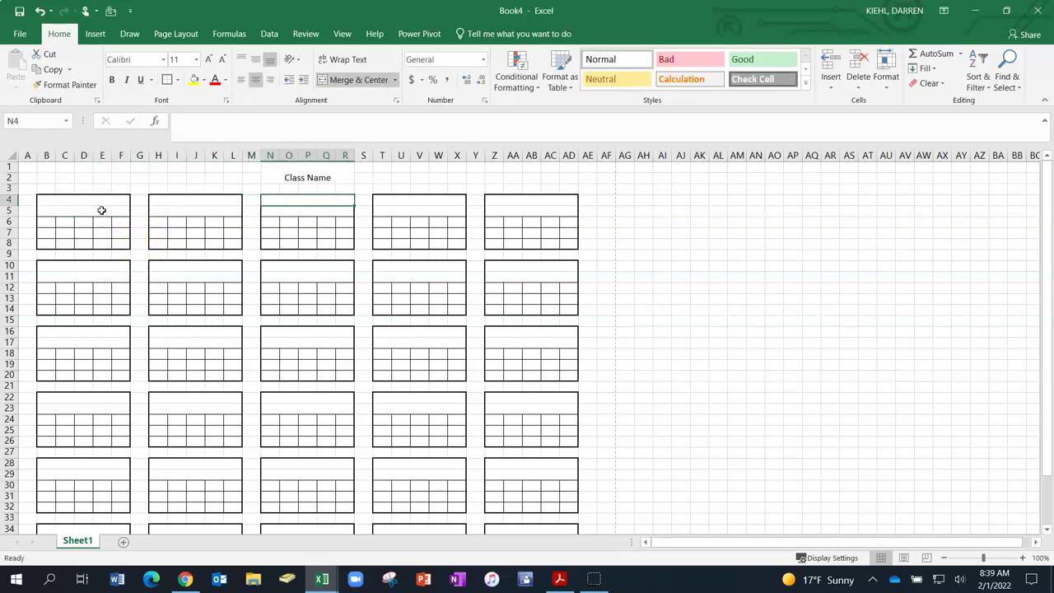
{"action": "key", "text": "ctrl+z"}
{"action": "key", "text": "ctrl+z"}
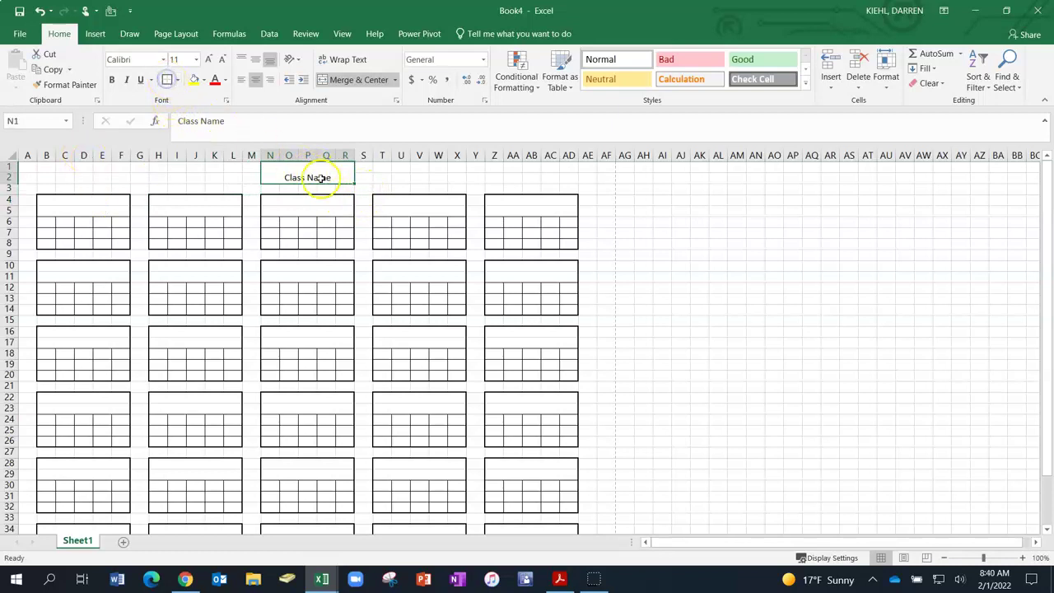
{"action": "left_click", "coordinate": [337, 221]}
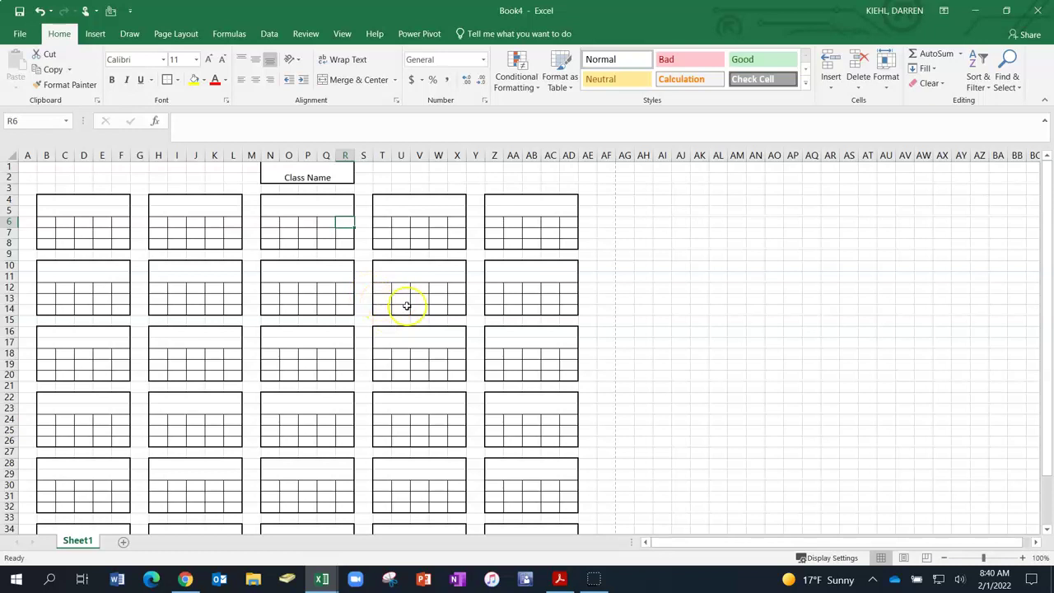
- Copy the blank B4:F8 student box and paste it at AH2
{"action": "left_click", "coordinate": [598, 280]}
{"action": "scroll", "coordinate": [265, 304], "scroll_direction": "down", "scroll_amount": 3}
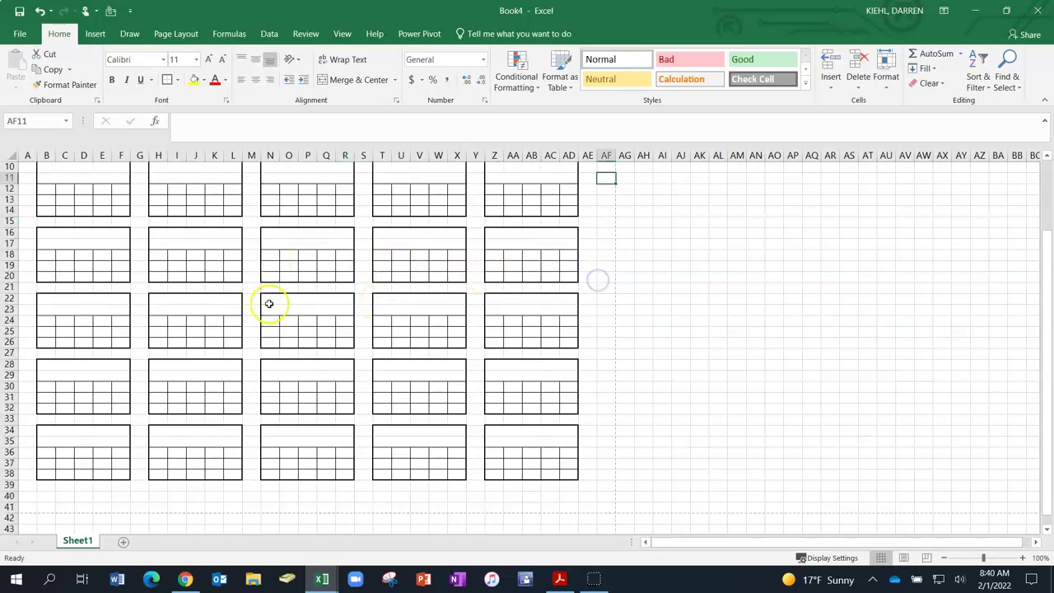
{"action": "scroll", "coordinate": [252, 337], "scroll_direction": "up", "scroll_amount": 3}
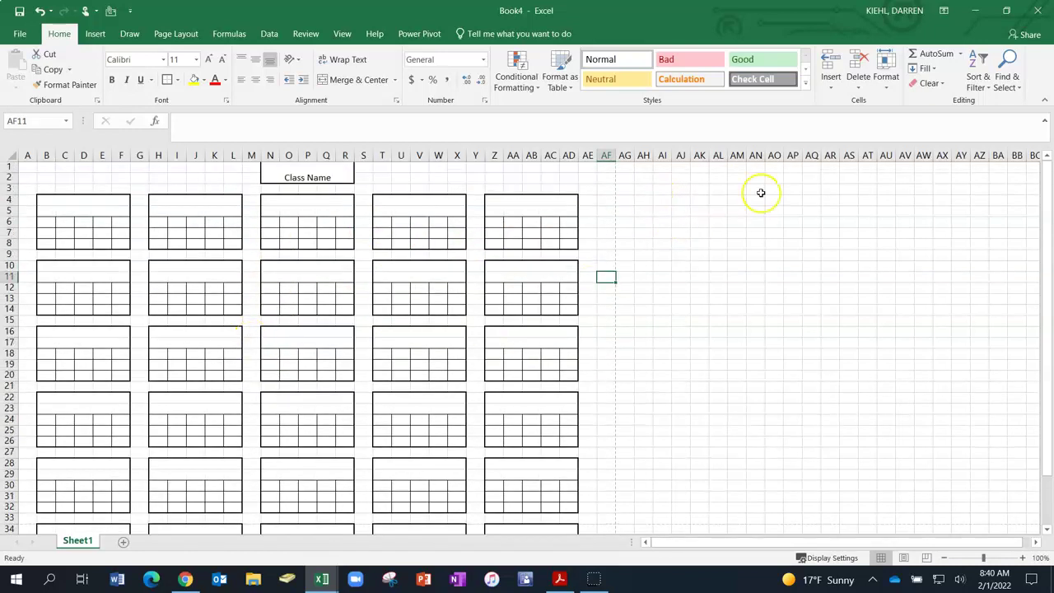
{"action": "left_click_drag", "start_coordinate": [42, 197], "coordinate": [112, 245]}
{"action": "key", "text": "ctrl+c"}
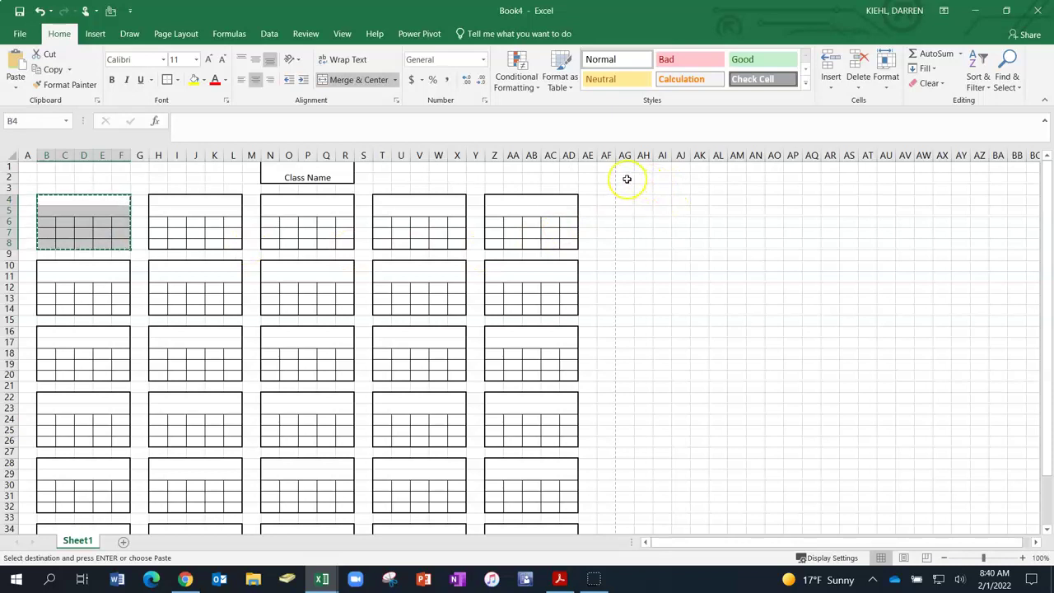
{"action": "left_click", "coordinate": [642, 177]}
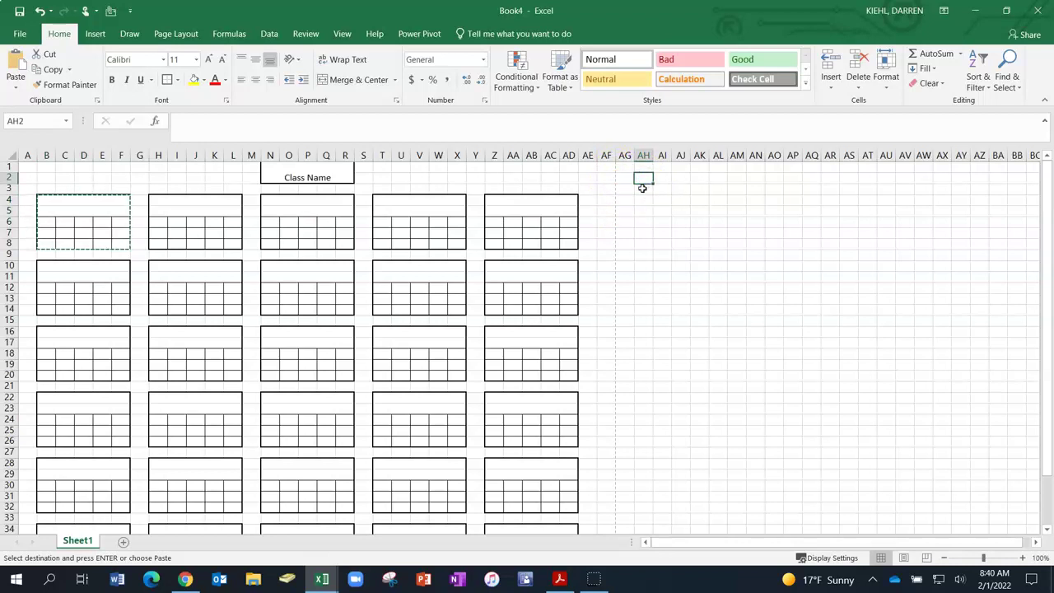
{"action": "key", "text": "ctrl+v"}
{"action": "left_click", "coordinate": [641, 237]}
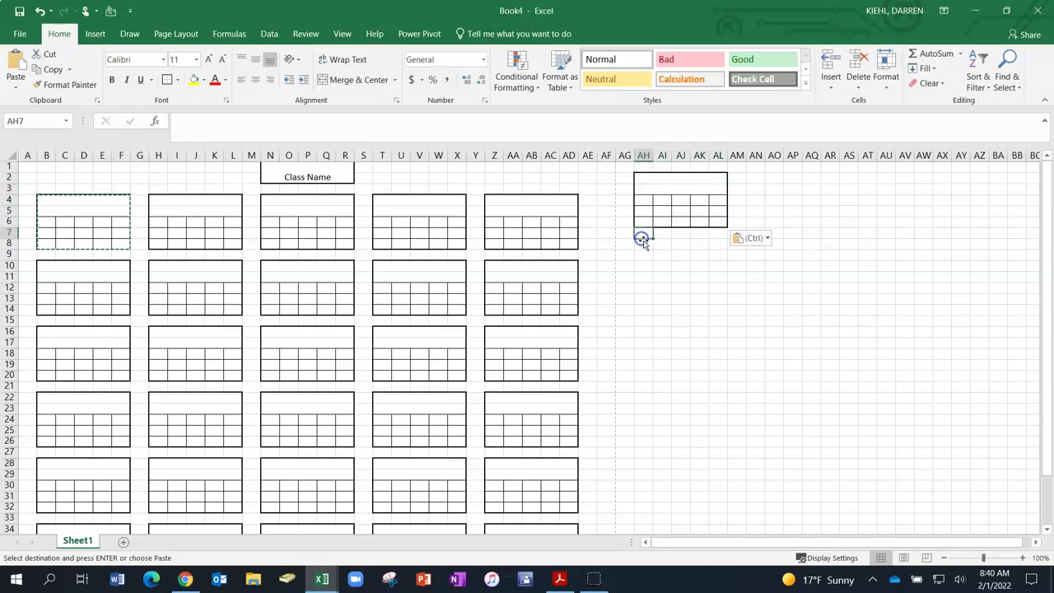
{"action": "left_click", "coordinate": [643, 242]}
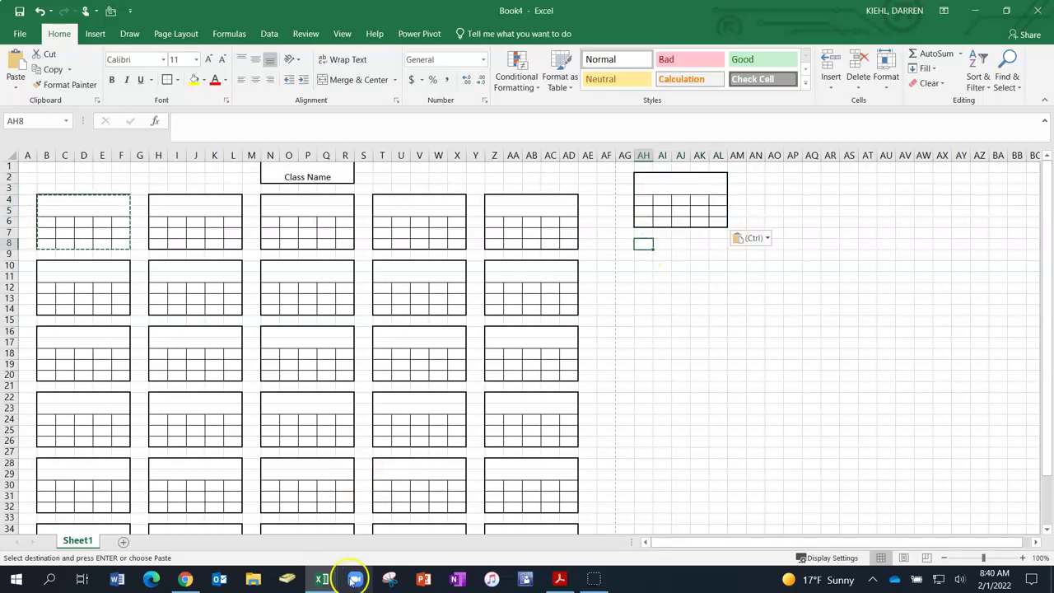
{"action": "left_click", "coordinate": [325, 580]}
{"action": "left_click", "coordinate": [285, 531]}
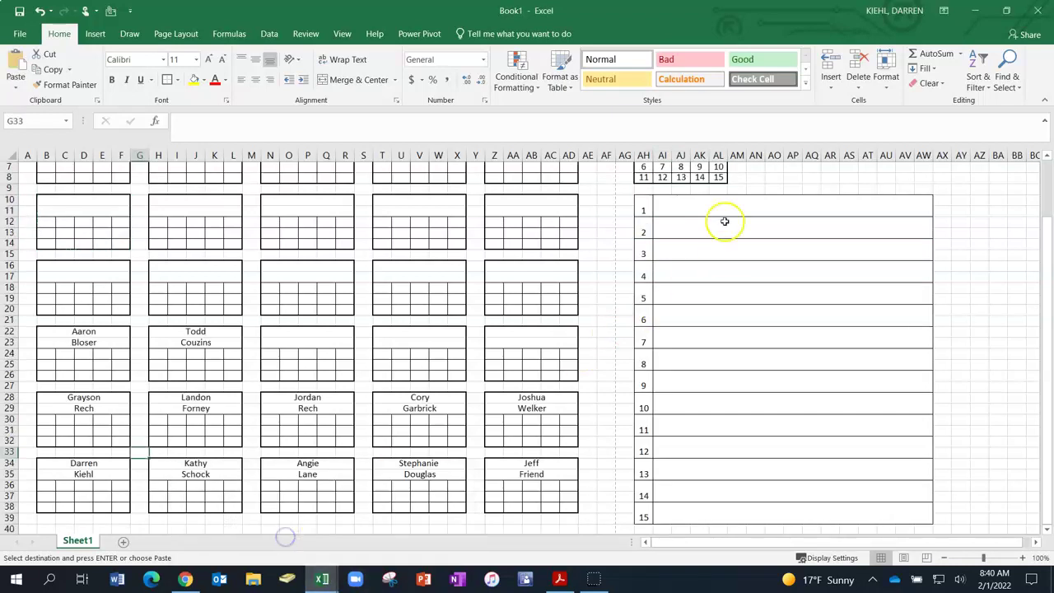
{"action": "scroll", "coordinate": [711, 314], "scroll_direction": "up", "scroll_amount": 2}
{"action": "scroll", "coordinate": [699, 332], "scroll_direction": "down", "scroll_amount": 1}
{"action": "scroll", "coordinate": [717, 441], "scroll_direction": "down", "scroll_amount": 2}
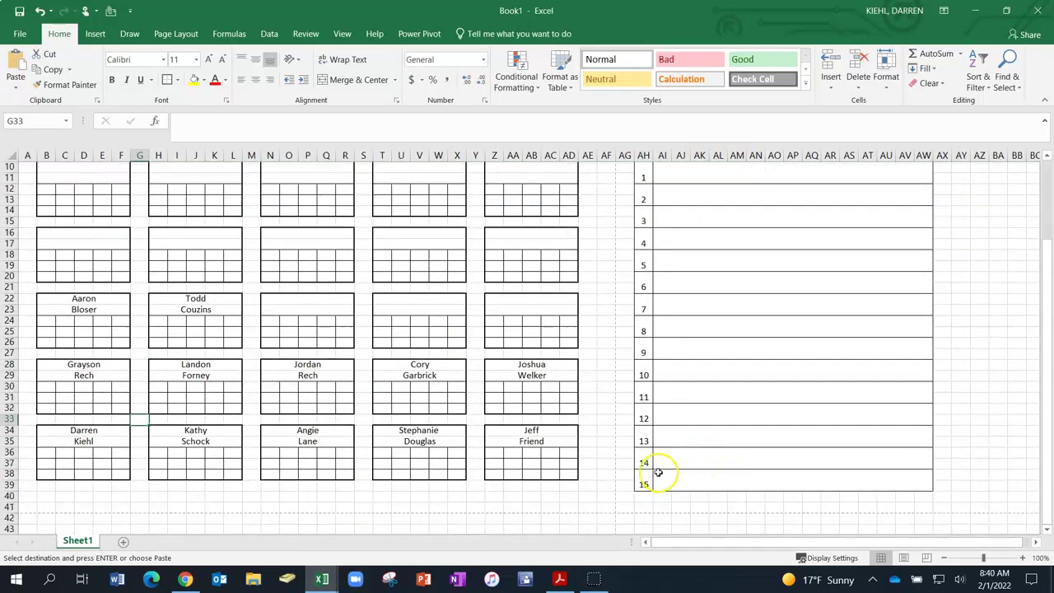
{"action": "scroll", "coordinate": [694, 399], "scroll_direction": "up", "scroll_amount": 2}
{"action": "left_click", "coordinate": [673, 244]}
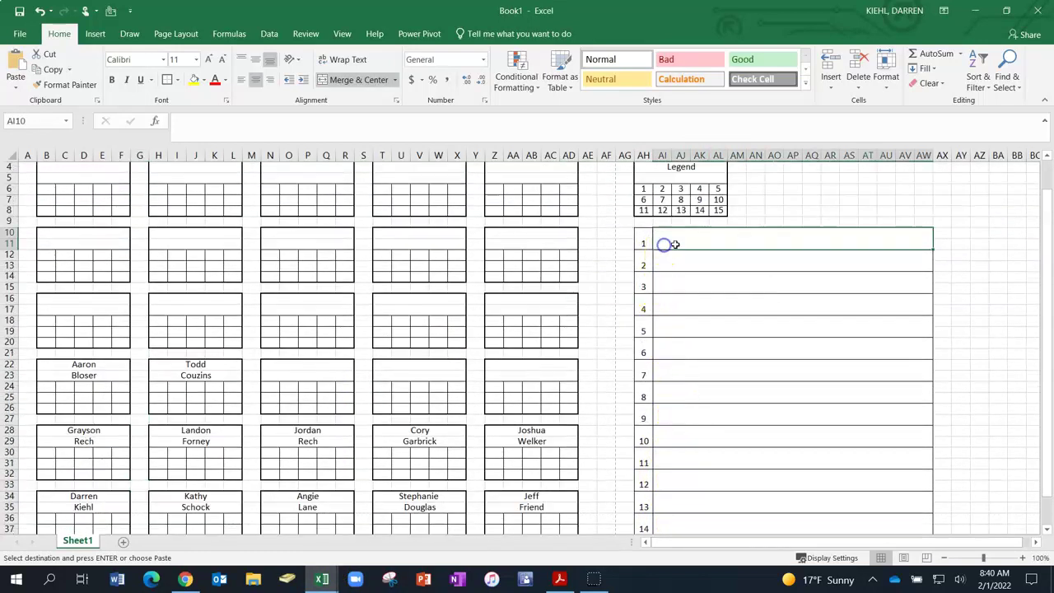
{"action": "left_click", "coordinate": [643, 238]}
{"action": "left_click", "coordinate": [661, 239]}
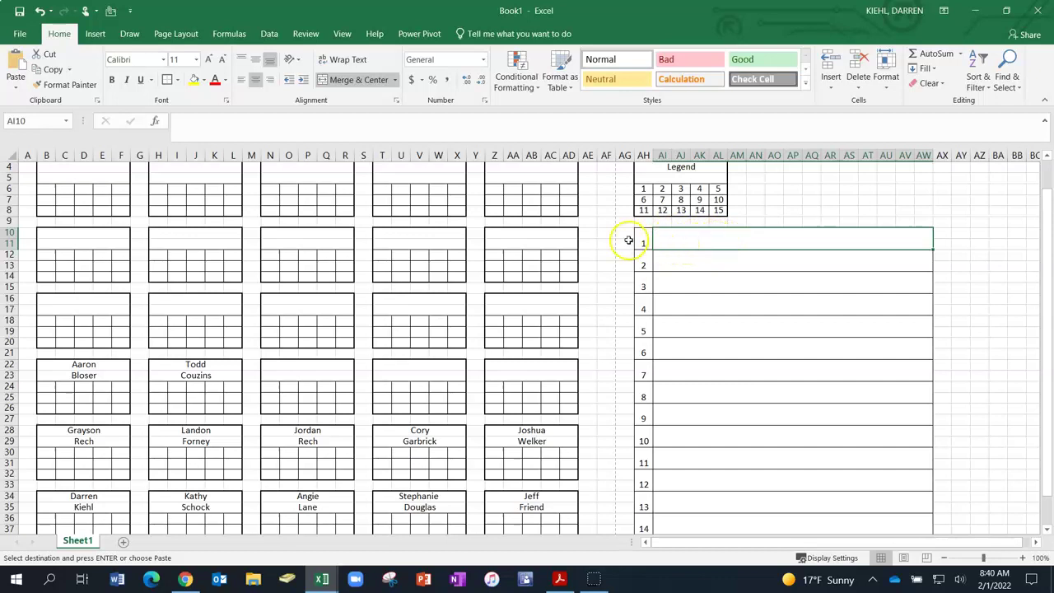
{"action": "left_click_drag", "start_coordinate": [627, 232], "coordinate": [627, 243]}
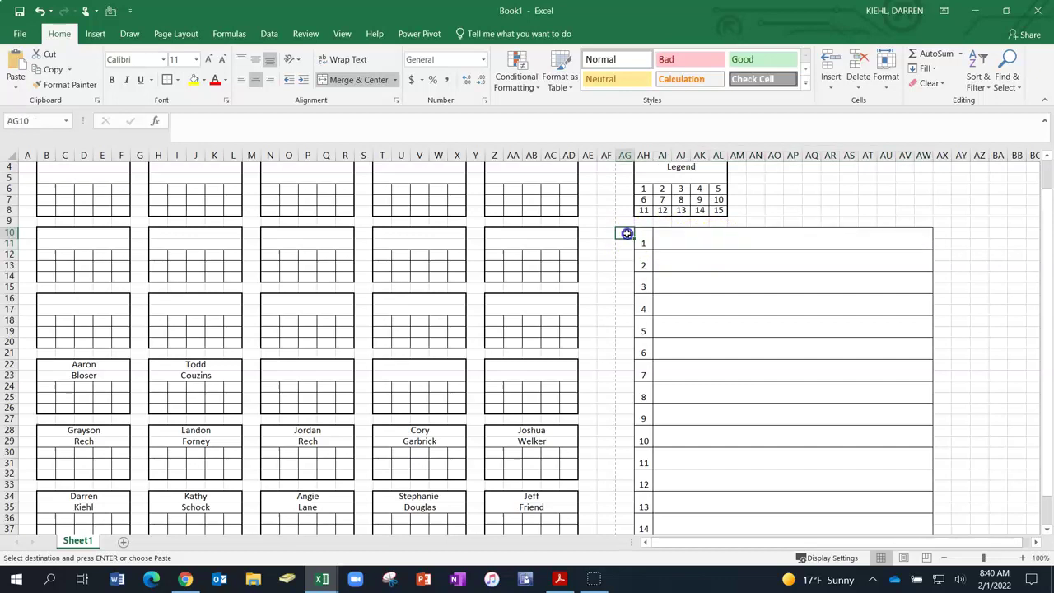
{"action": "left_click", "coordinate": [693, 240]}
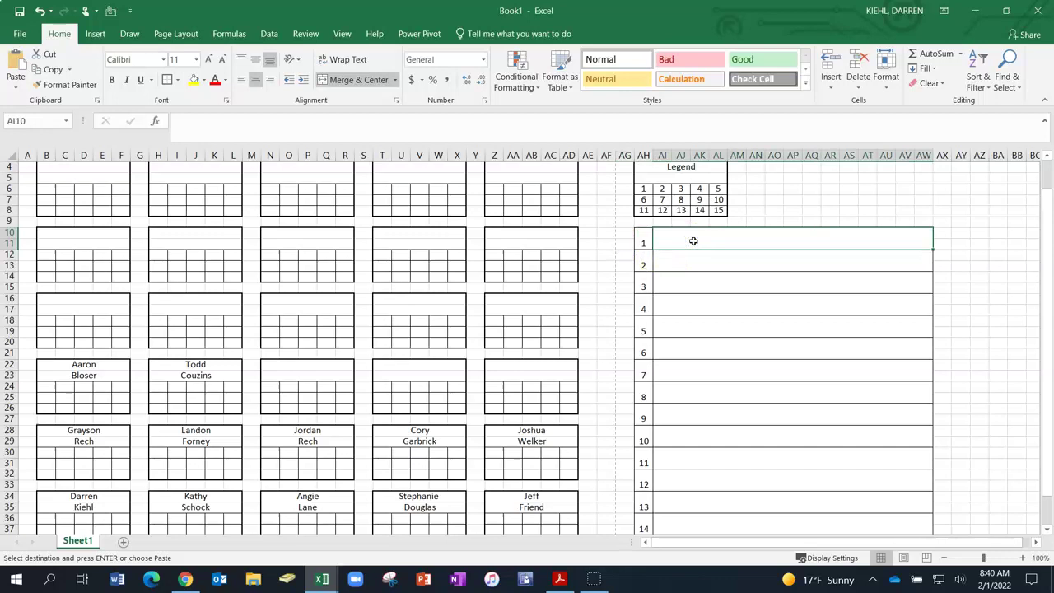
{"action": "left_click", "coordinate": [322, 579]}
{"action": "left_click", "coordinate": [372, 551]}
{"action": "left_click", "coordinate": [659, 367]}
- Build the first legend line: centred number cell AH8 and merged line AI8:BA9, thick outer and all borders
{"action": "left_click", "coordinate": [642, 242]}
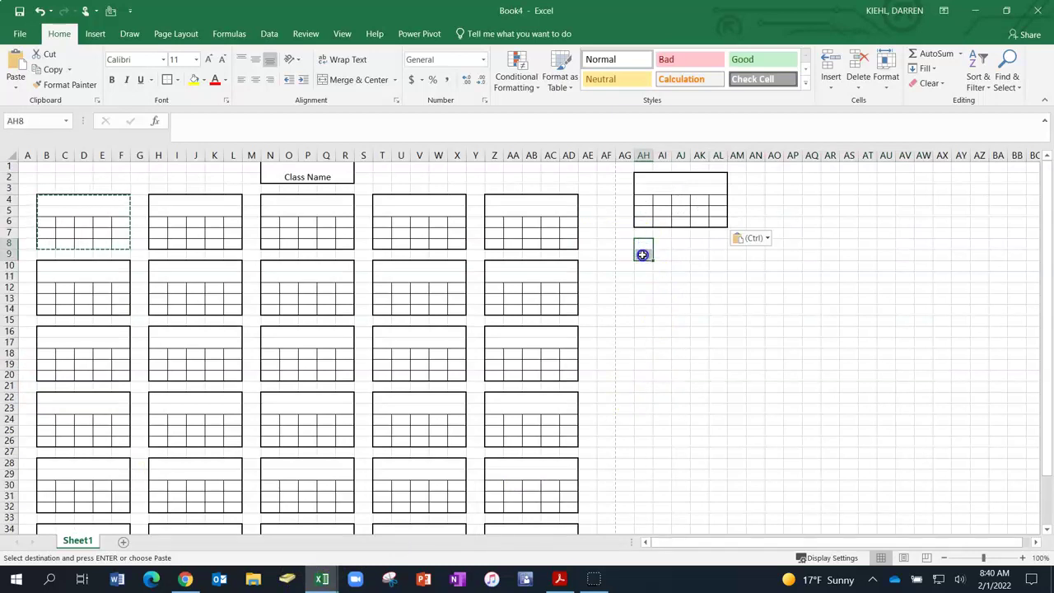
{"action": "left_click", "coordinate": [354, 79]}
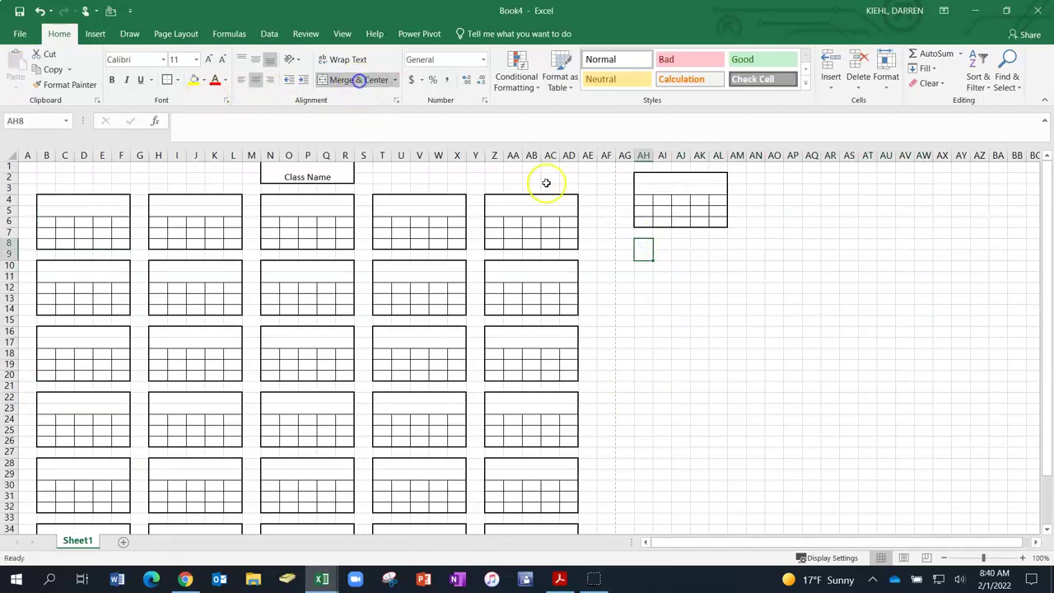
{"action": "left_click_drag", "start_coordinate": [664, 242], "coordinate": [1001, 252]}
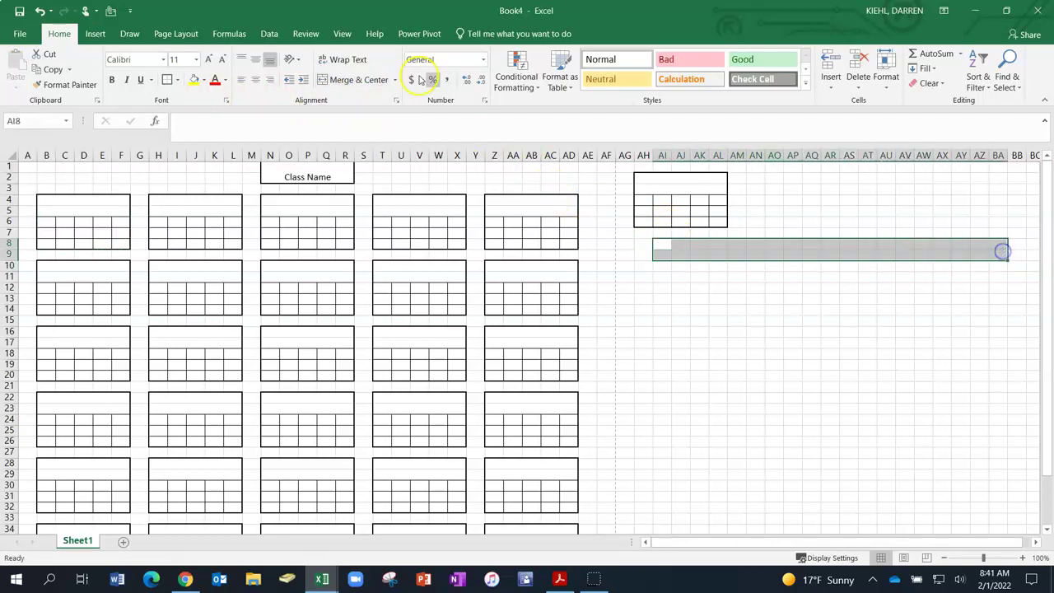
{"action": "left_click", "coordinate": [358, 82]}
{"action": "left_click", "coordinate": [642, 288]}
{"action": "left_click_drag", "start_coordinate": [650, 242], "coordinate": [701, 249]}
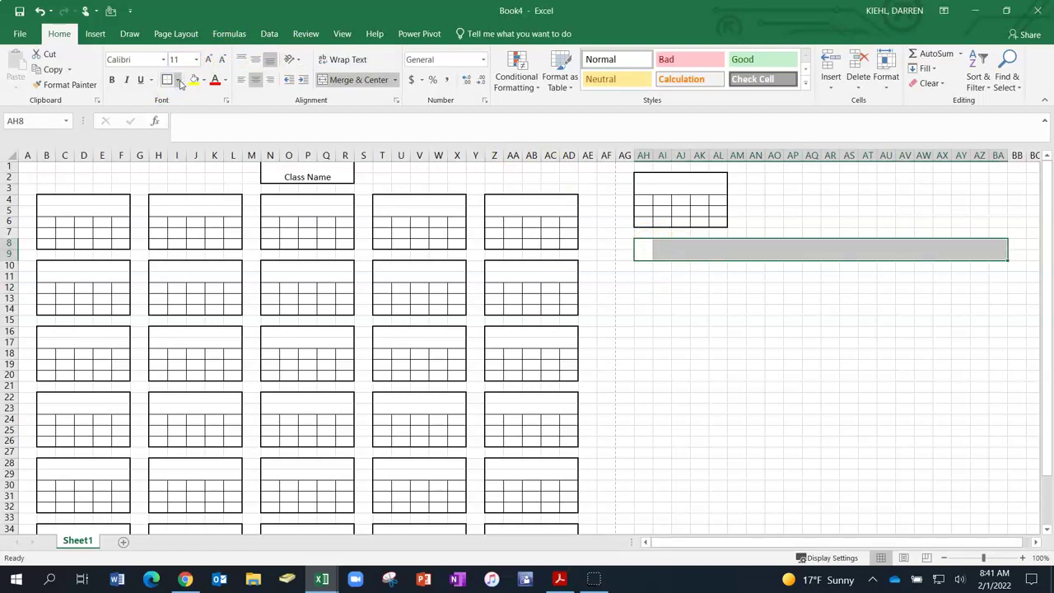
{"action": "left_click", "coordinate": [179, 81]}
{"action": "left_click", "coordinate": [197, 232]}
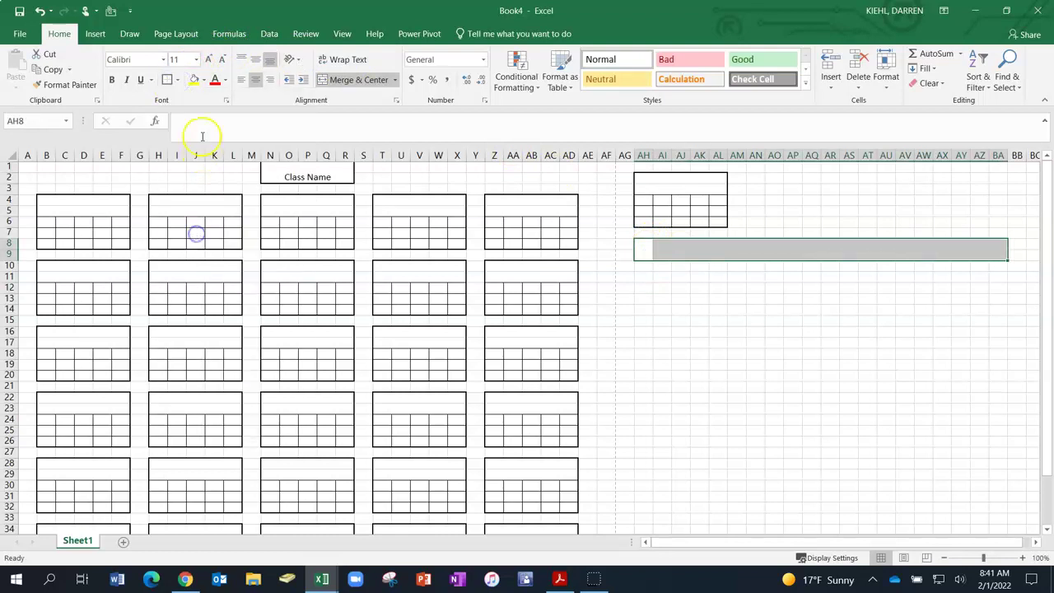
{"action": "left_click", "coordinate": [179, 81]}
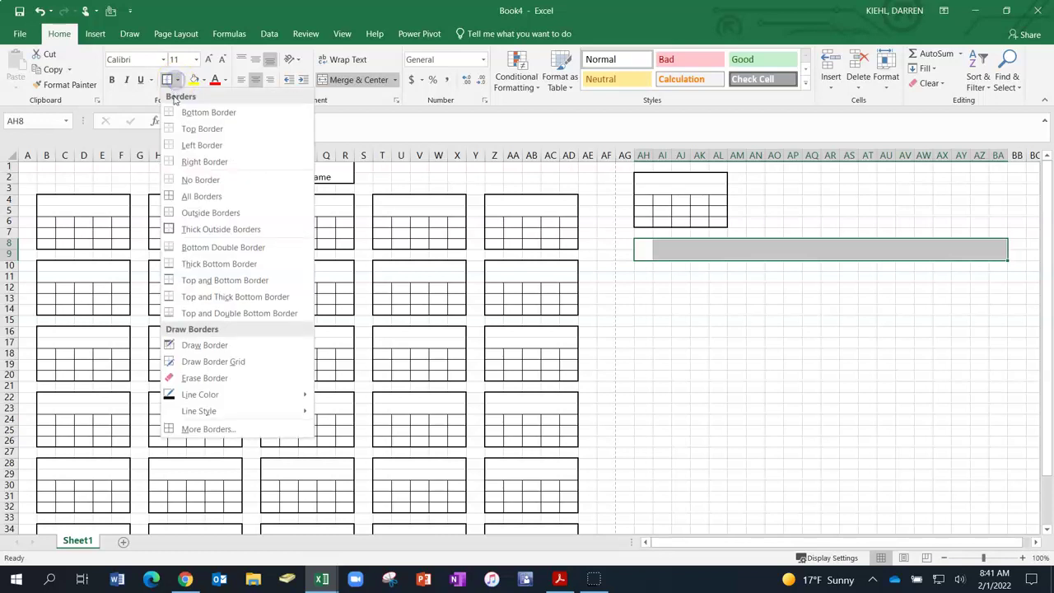
{"action": "left_click", "coordinate": [206, 196]}
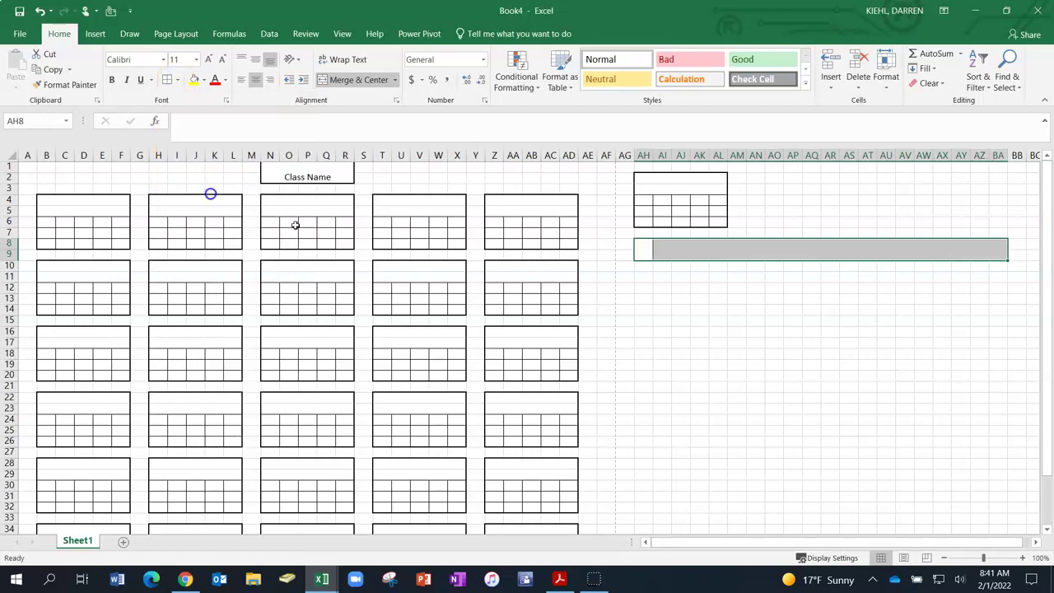
{"action": "left_click", "coordinate": [662, 299]}
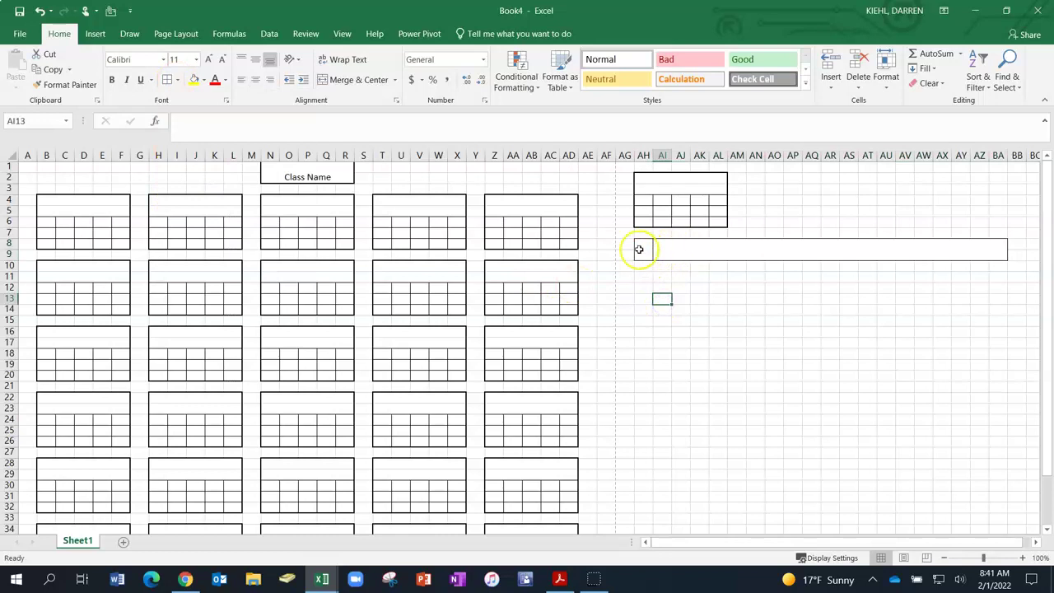
- Copy the bordered numbered line and paste copies at AH10 through AH20
{"action": "left_click_drag", "start_coordinate": [642, 249], "coordinate": [657, 252]}
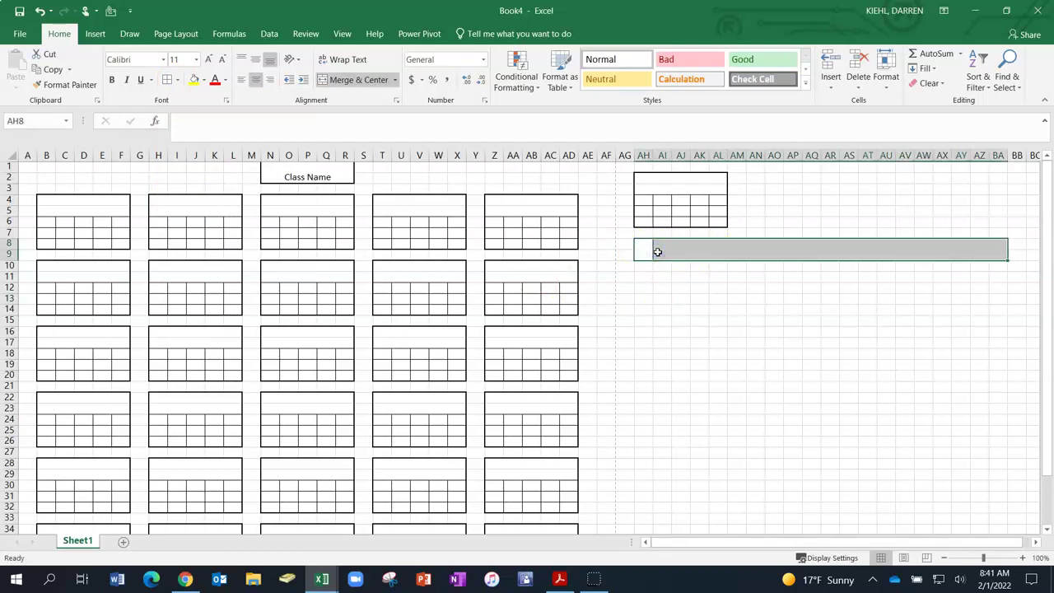
{"action": "key", "text": "ctrl+c"}
{"action": "left_click", "coordinate": [641, 265]}
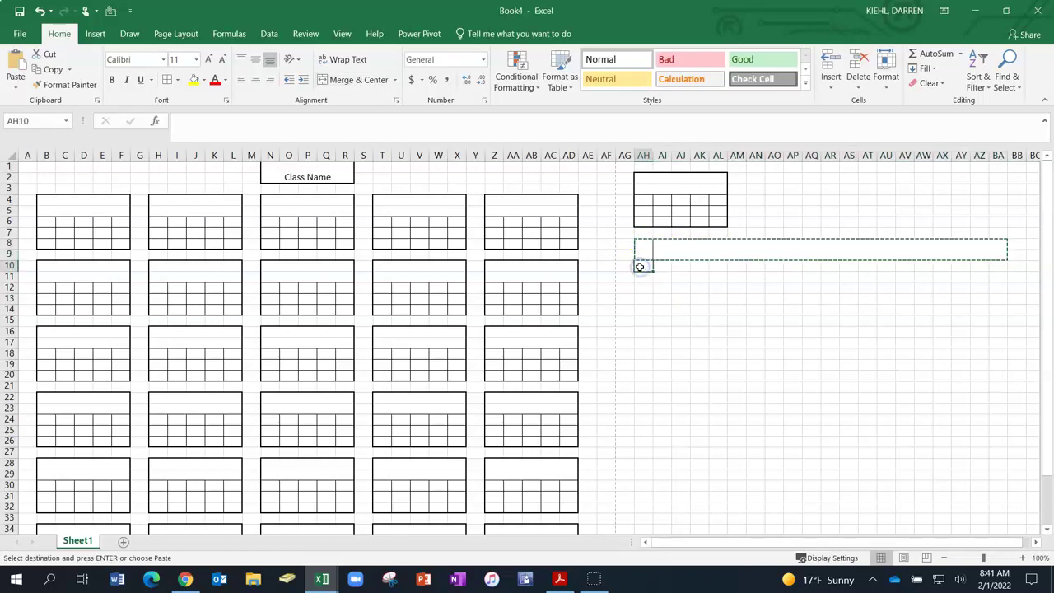
{"action": "key", "text": "ctrl+v"}
{"action": "left_click", "coordinate": [641, 289]}
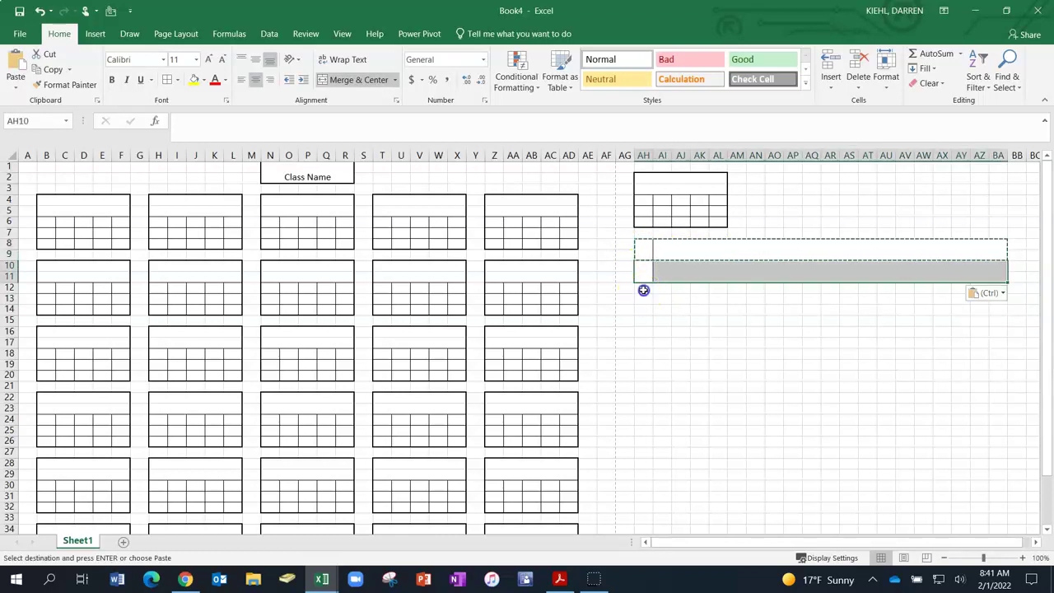
{"action": "left_click", "coordinate": [643, 289]}
{"action": "key", "text": "ctrl+v"}
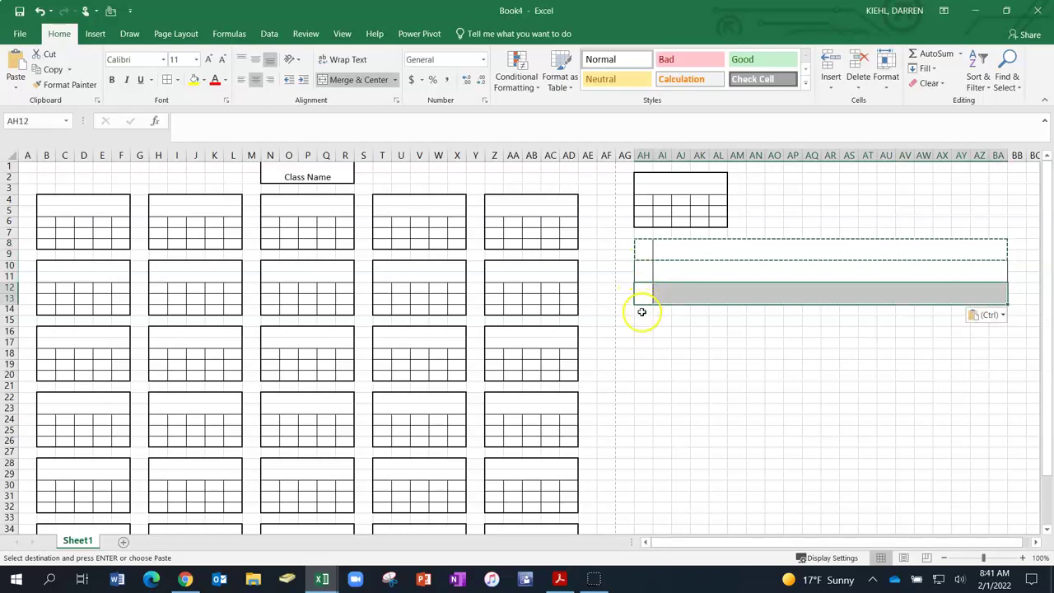
{"action": "left_click", "coordinate": [642, 309]}
{"action": "key", "text": "ctrl+v"}
{"action": "left_click", "coordinate": [643, 331]}
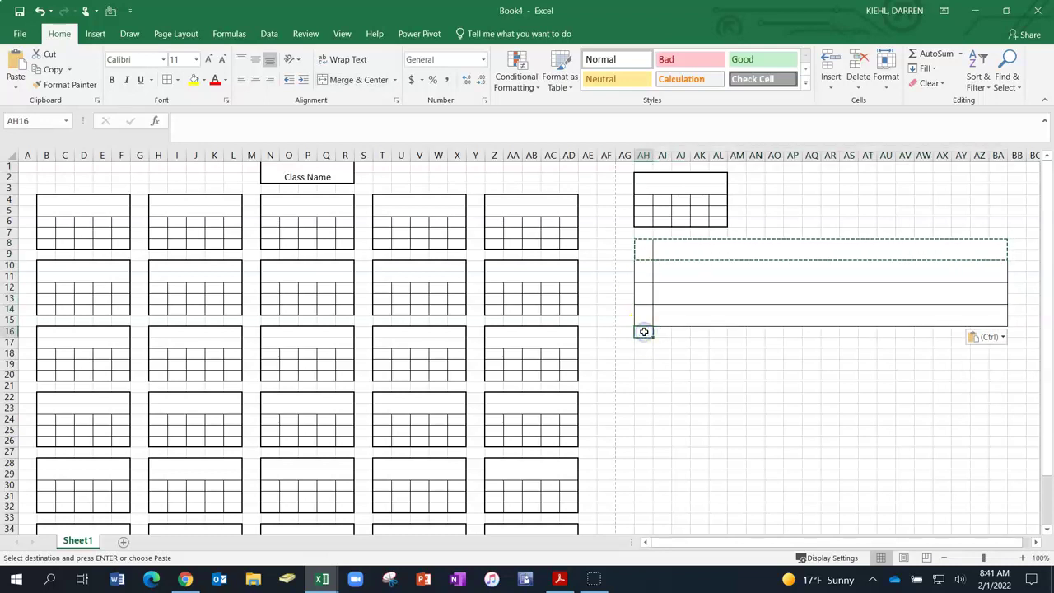
{"action": "key", "text": "ctrl+v"}
{"action": "key", "text": "Down"}
{"action": "key", "text": "ctrl+v"}
{"action": "key", "text": "Down"}
{"action": "key", "text": "ctrl+v"}
- Paste further legend lines into rows 22 through 37 to complete 15 lines
{"action": "key", "text": "Down"}
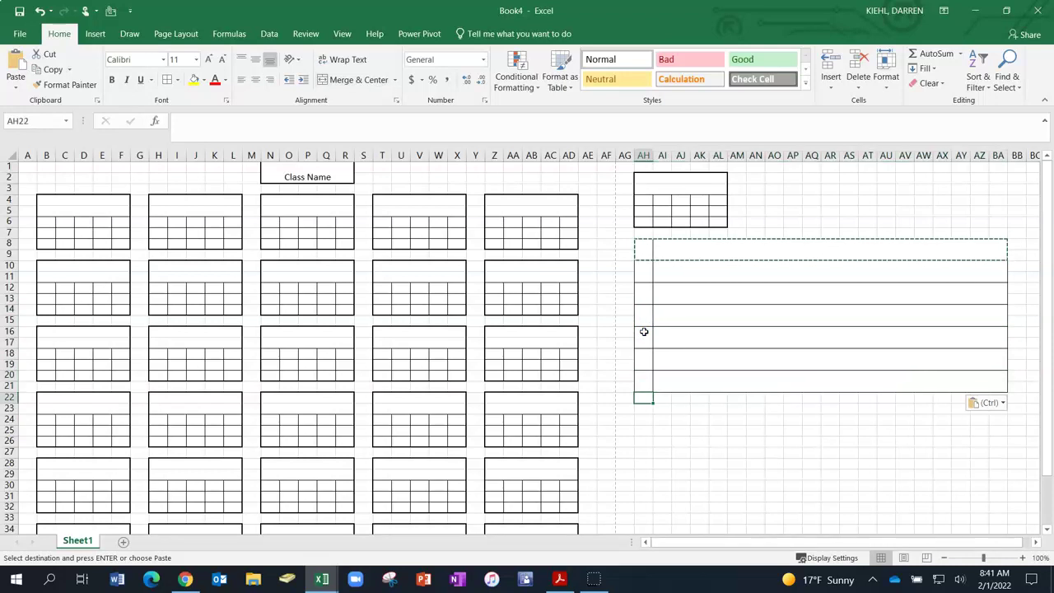
{"action": "key", "text": "ctrl"}
{"action": "key", "text": "ctrl+v"}
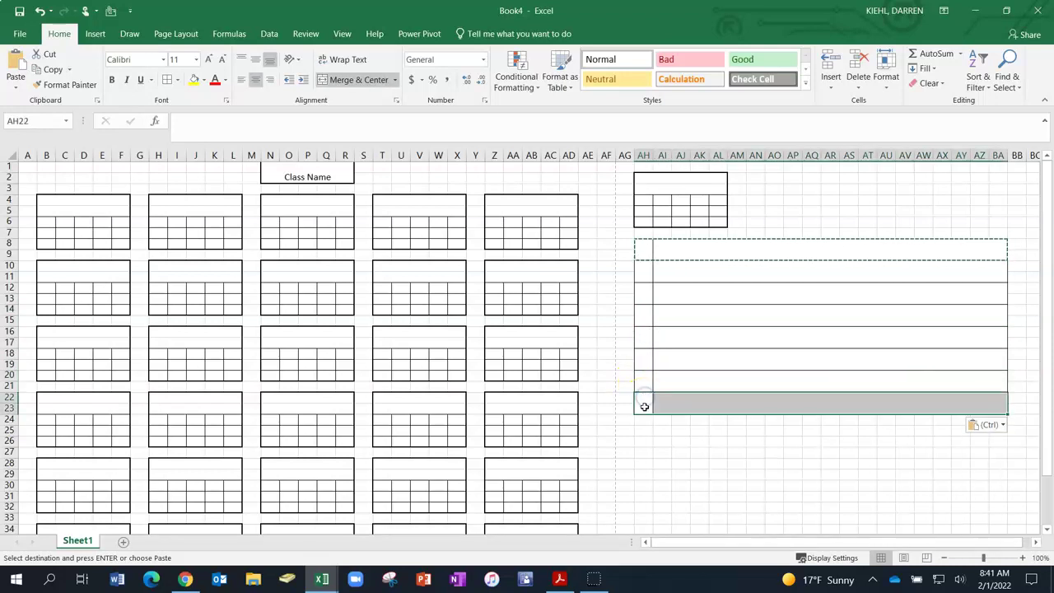
{"action": "left_click", "coordinate": [649, 429]}
{"action": "left_click", "coordinate": [643, 420]}
{"action": "key", "text": "ctrl+v"}
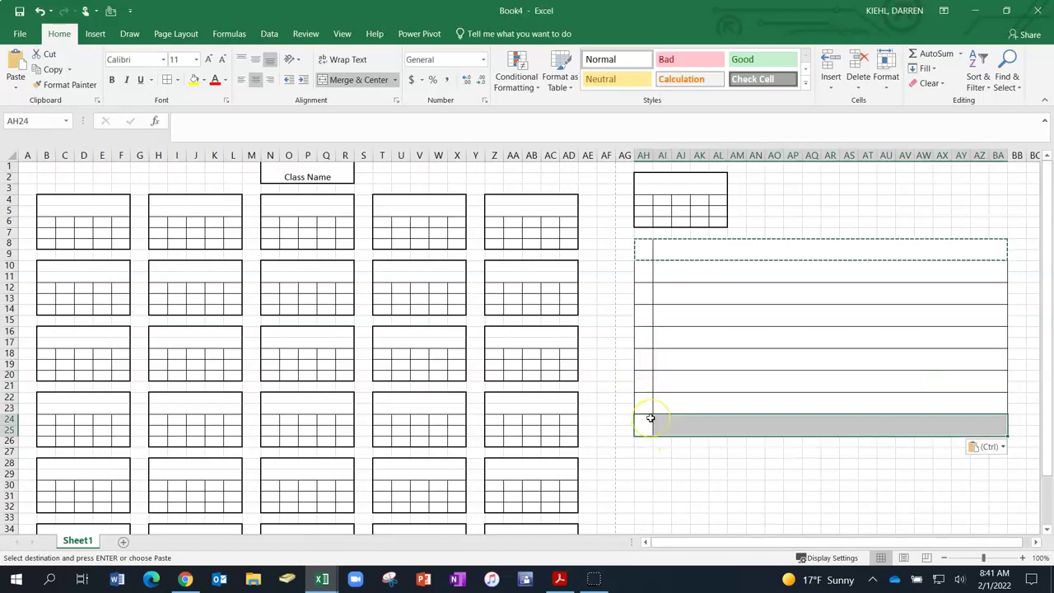
{"action": "key", "text": "Down"}
{"action": "key", "text": "ctrl+v"}
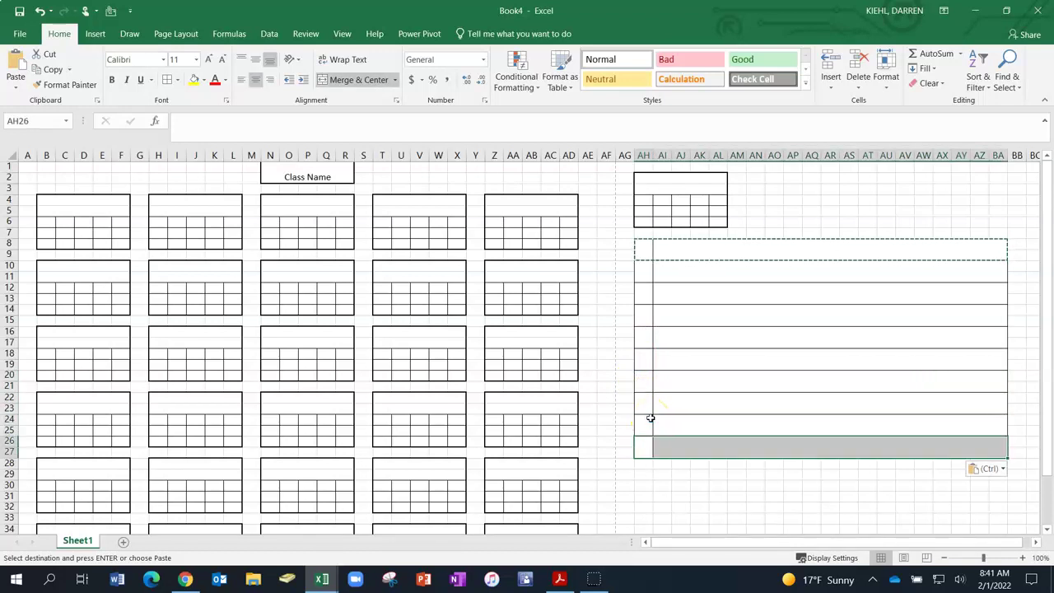
{"action": "key", "text": "Down"}
{"action": "key", "text": "ctrl+v"}
{"action": "key", "text": "Down"}
{"action": "key", "text": "ctrl+v"}
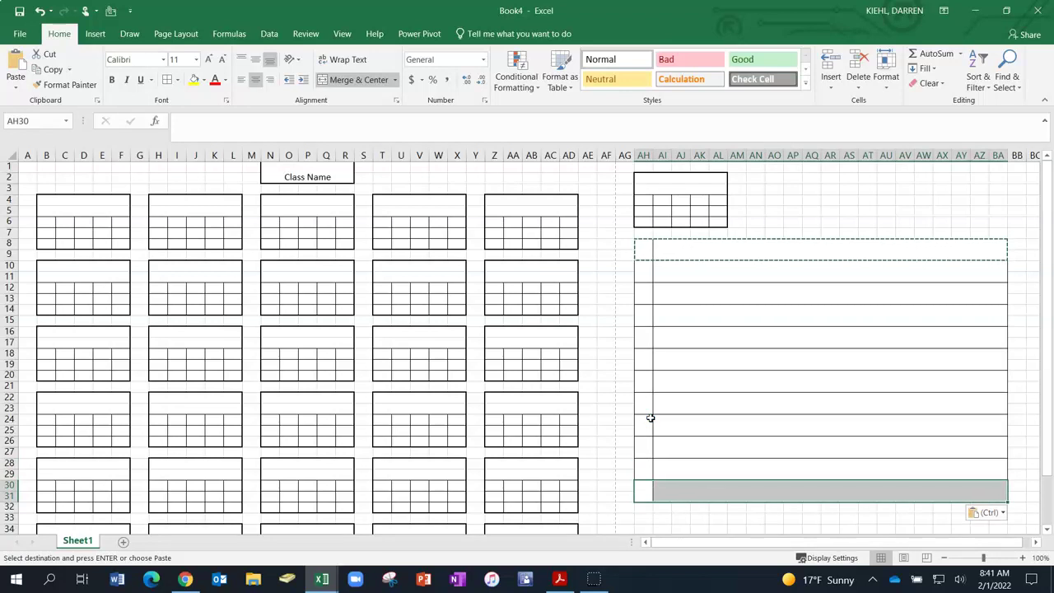
{"action": "key", "text": "Down"}
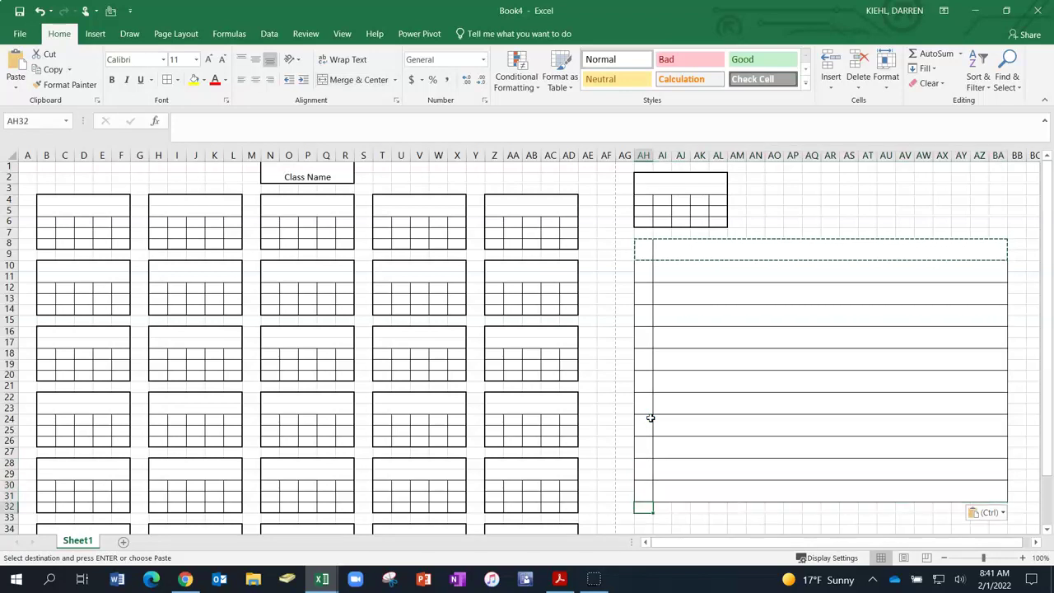
{"action": "key", "text": "ctrl+v"}
{"action": "key", "text": "Down"}
{"action": "key", "text": "ctrl+v"}
{"action": "key", "text": "Down"}
{"action": "key", "text": "ctrl+v"}
{"action": "key", "text": "Down"}
{"action": "key", "text": "Down"}
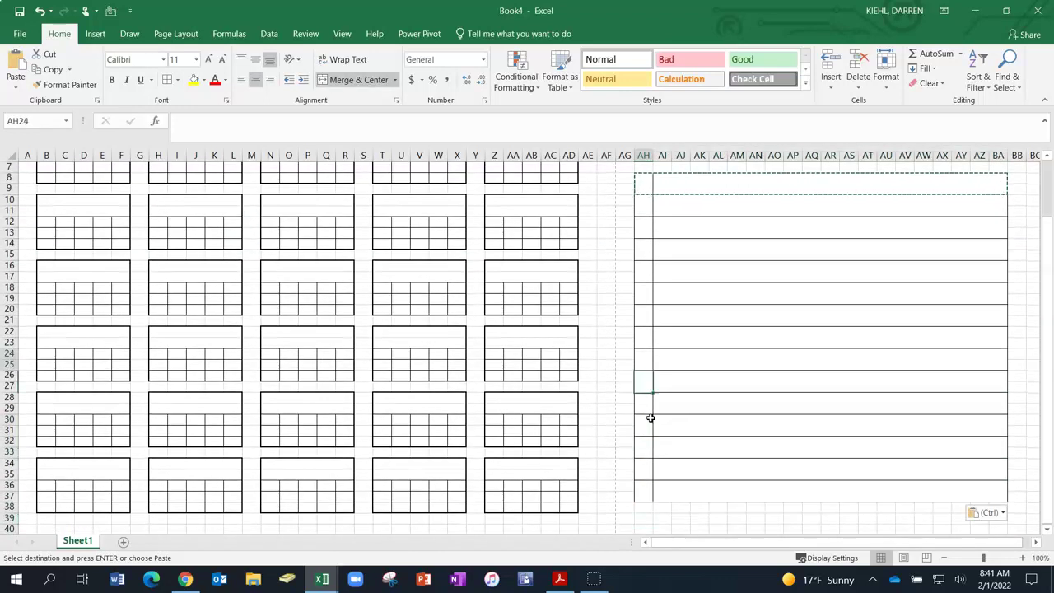
- Number the legend lines 1 to 15 down column AH starting at AH8
{"action": "key", "text": "ctrl+Up"}
{"action": "key", "text": "Down"}
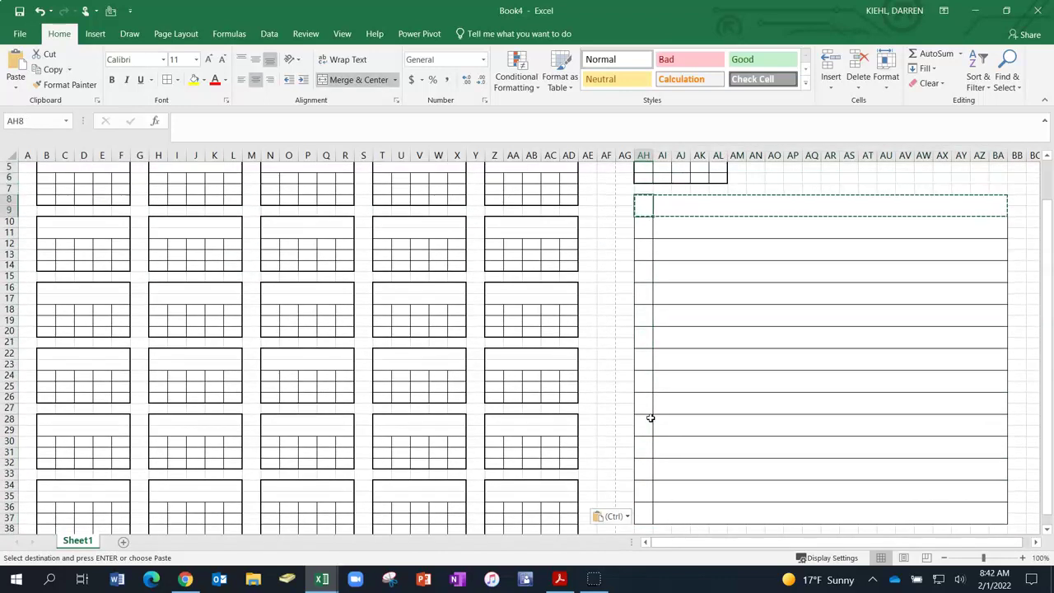
{"action": "type", "text": "1"}
{"action": "key", "text": "Return"}
{"action": "type", "text": "2"}
{"action": "key", "text": "Return"}
{"action": "type", "text": "3"}
{"action": "key", "text": "Return"}
{"action": "key", "text": "4"}
{"action": "key", "text": "Return"}
{"action": "key", "text": "5"}
{"action": "key", "text": "Return"}
{"action": "key", "text": "6"}
{"action": "key", "text": "Return"}
{"action": "key", "text": "7"}
{"action": "key", "text": "Return"}
{"action": "key", "text": "8"}
{"action": "key", "text": "Return"}
{"action": "key", "text": "9"}
{"action": "key", "text": "Return"}
{"action": "type", "text": "1"}
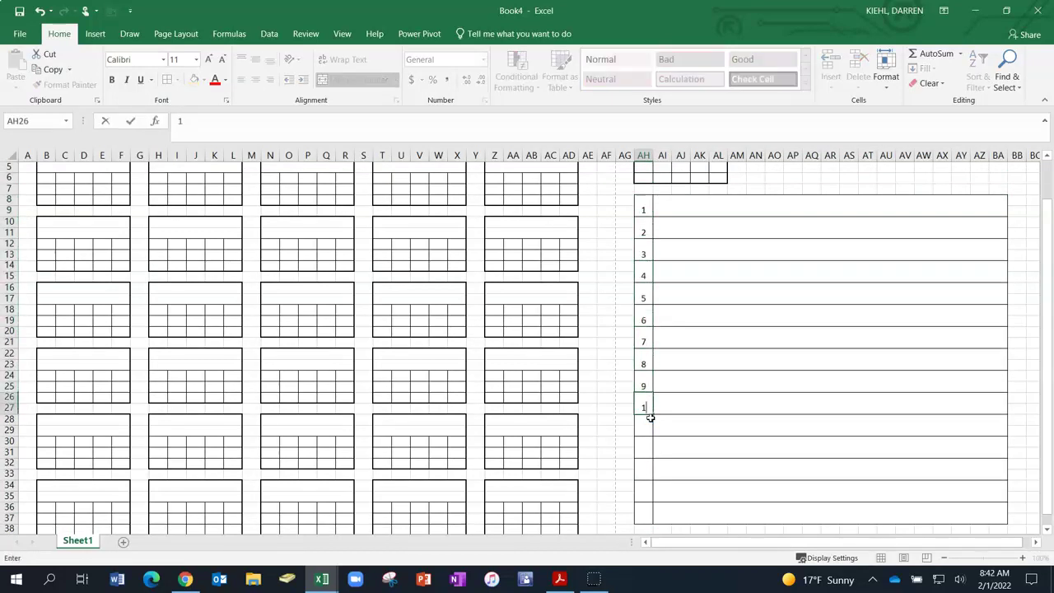
{"action": "type", "text": "0"}
{"action": "key", "text": "Return"}
{"action": "type", "text": "11"}
{"action": "key", "text": "Return"}
{"action": "type", "text": "12"}
{"action": "key", "text": "Return"}
{"action": "type", "text": "13"}
{"action": "key", "text": "Return"}
{"action": "type", "text": "14"}
{"action": "key", "text": "Return"}
{"action": "type", "text": "15"}
{"action": "key", "text": "Return"}
{"action": "key", "text": "Up"}
{"action": "key", "text": "Up"}
{"action": "key", "text": "Up"}
{"action": "key", "text": "Up"}
{"action": "key", "text": "Up"}
{"action": "key", "text": "Up"}
{"action": "key", "text": "Up"}
{"action": "key", "text": "Up"}
{"action": "key", "text": "Up"}
{"action": "key", "text": "Up"}
{"action": "key", "text": "Up"}
{"action": "key", "text": "Up"}
{"action": "key", "text": "Up"}
{"action": "key", "text": "Up"}
{"action": "key", "text": "Up"}
{"action": "key", "text": "Up"}
{"action": "key", "text": "Up"}
{"action": "key", "text": "Up"}
{"action": "key", "text": "Down"}
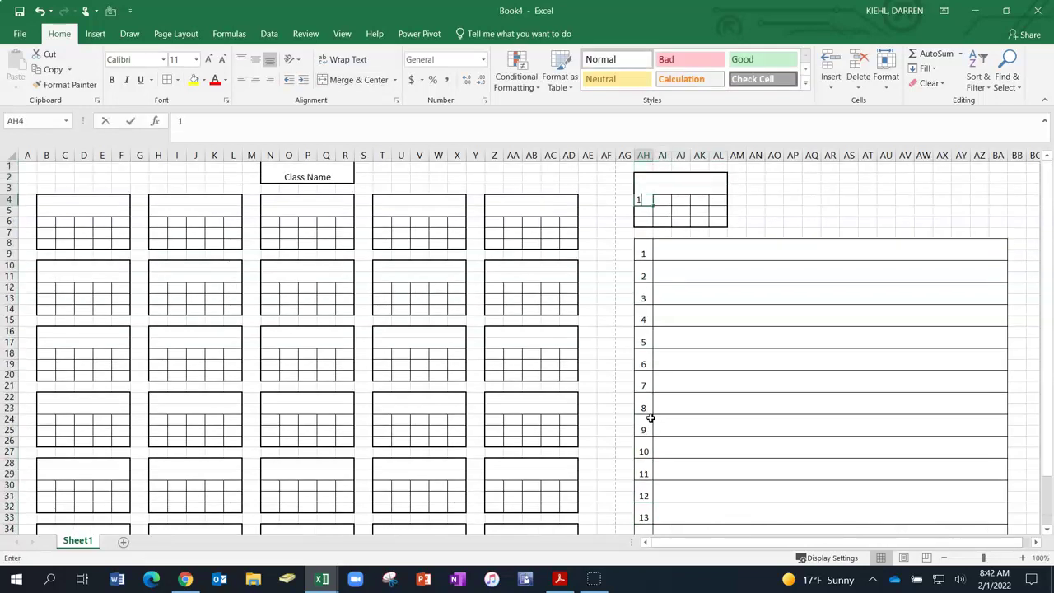
{"action": "type", "text": "1"}
- Fill the grid AH4:AL6 with 1–15 in three rows of five
{"action": "key", "text": "Tab"}
{"action": "type", "text": "2"}
{"action": "key", "text": "Tab"}
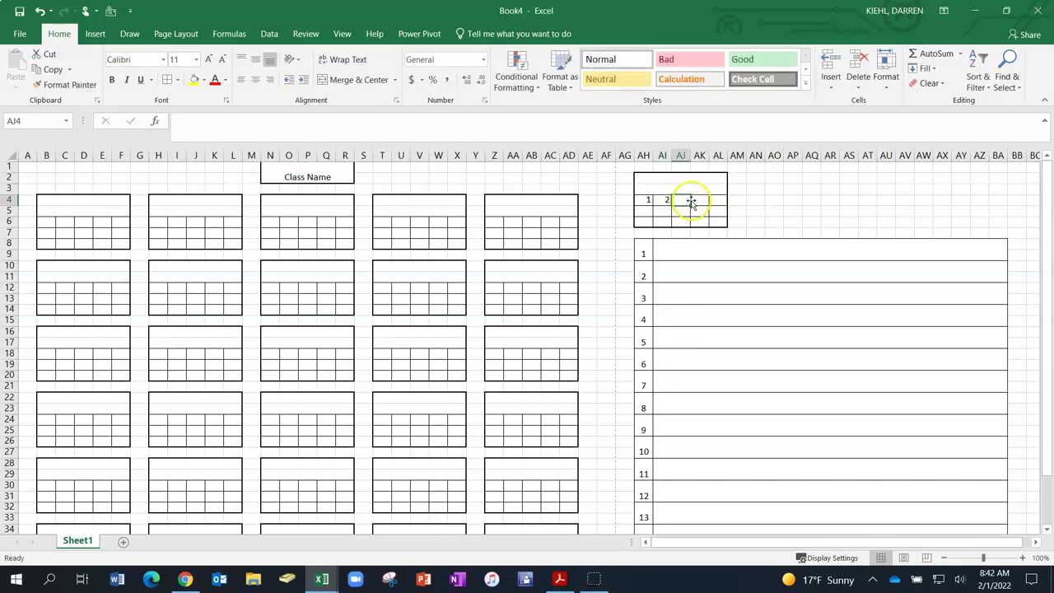
{"action": "type", "text": "3"}
{"action": "key", "text": "Tab"}
{"action": "type", "text": "4"}
{"action": "key", "text": "Tab"}
{"action": "type", "text": "5"}
{"action": "key", "text": "Return"}
{"action": "type", "text": "6"}
{"action": "key", "text": "Tab"}
{"action": "type", "text": "7"}
{"action": "key", "text": "Tab"}
{"action": "type", "text": "8"}
{"action": "key", "text": "Tab"}
{"action": "type", "text": "9"}
{"action": "key", "text": "Tab"}
{"action": "type", "text": "10"}
{"action": "key", "text": "Return"}
{"action": "type", "text": "1"}
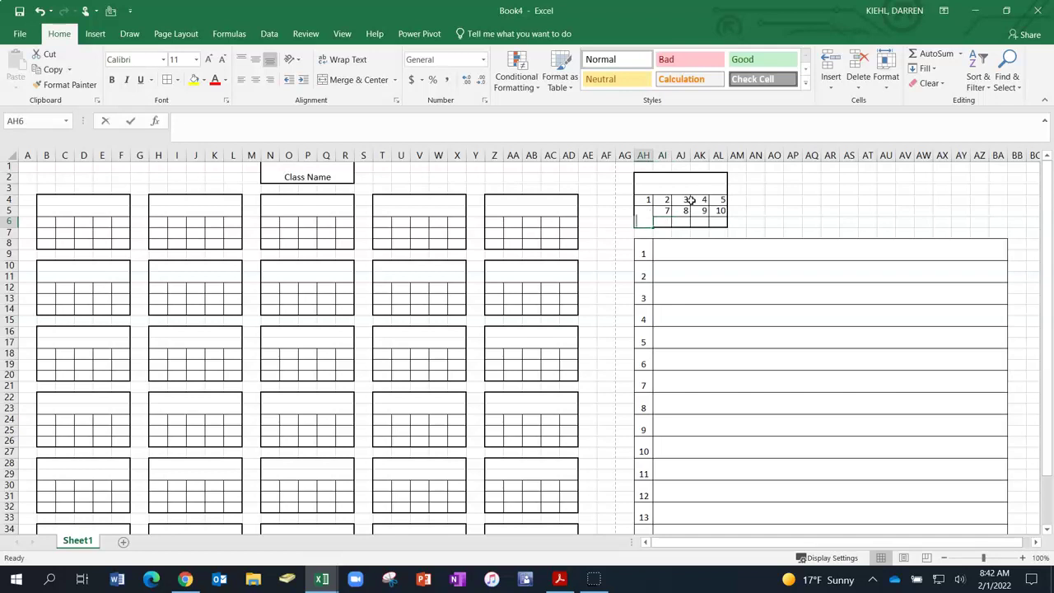
{"action": "type", "text": "1"}
{"action": "key", "text": "Tab"}
{"action": "type", "text": "12"}
{"action": "key", "text": "Tab"}
{"action": "type", "text": "13"}
{"action": "key", "text": "Tab"}
{"action": "type", "text": "14"}
{"action": "key", "text": "Tab"}
{"action": "type", "text": "15"}
{"action": "key", "text": "Return"}
- Start Save As with the school OneDrive as the save location
{"action": "left_click", "coordinate": [736, 344]}
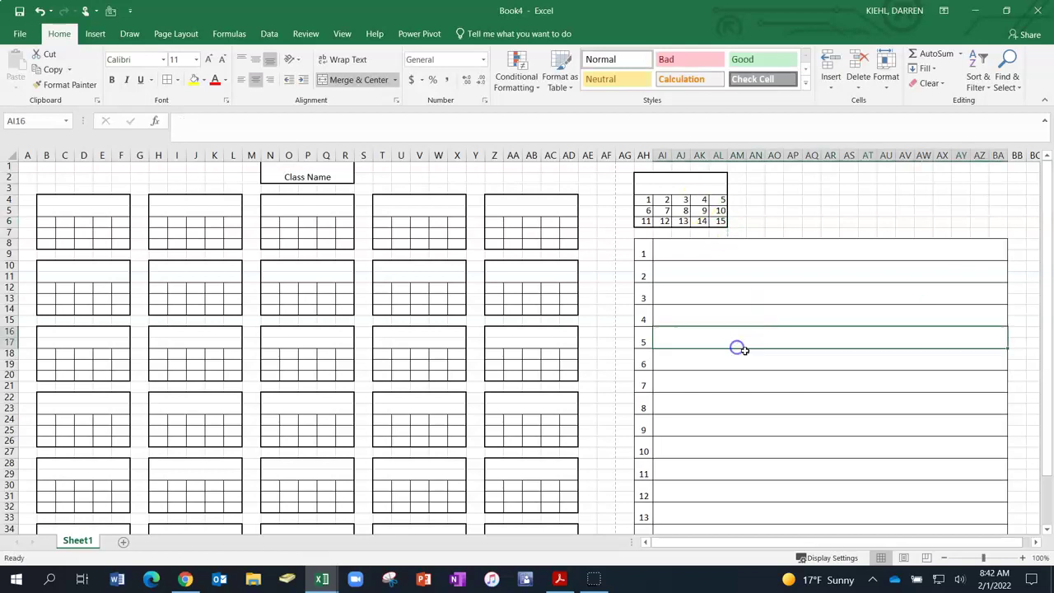
{"action": "scroll", "coordinate": [736, 347], "scroll_direction": "down", "scroll_amount": 4}
{"action": "scroll", "coordinate": [741, 360], "scroll_direction": "up", "scroll_amount": 3}
{"action": "scroll", "coordinate": [728, 369], "scroll_direction": "up", "scroll_amount": 1}
{"action": "left_click", "coordinate": [20, 33]}
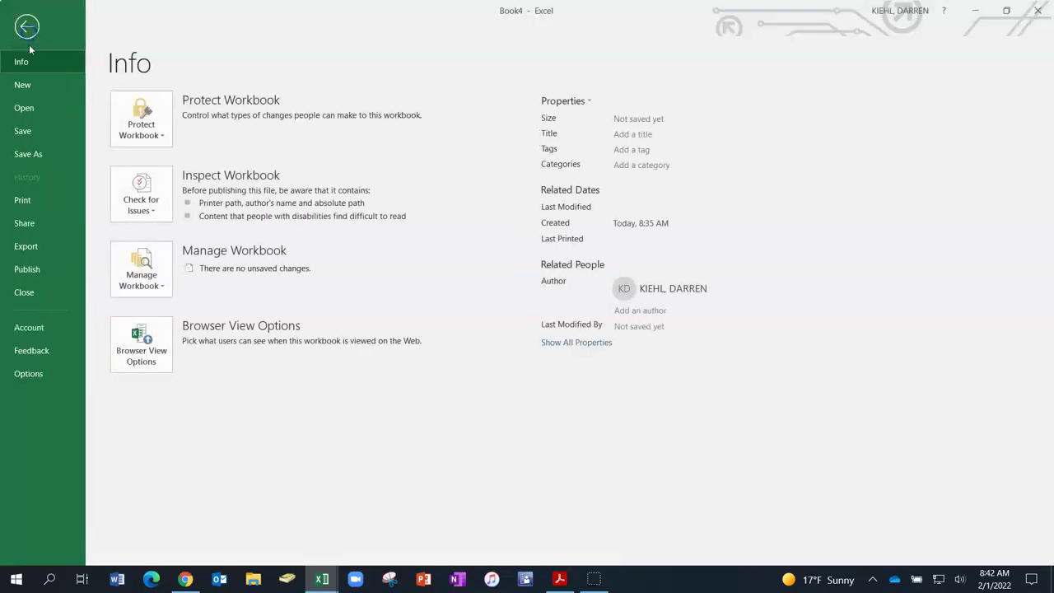
{"action": "left_click", "coordinate": [35, 154]}
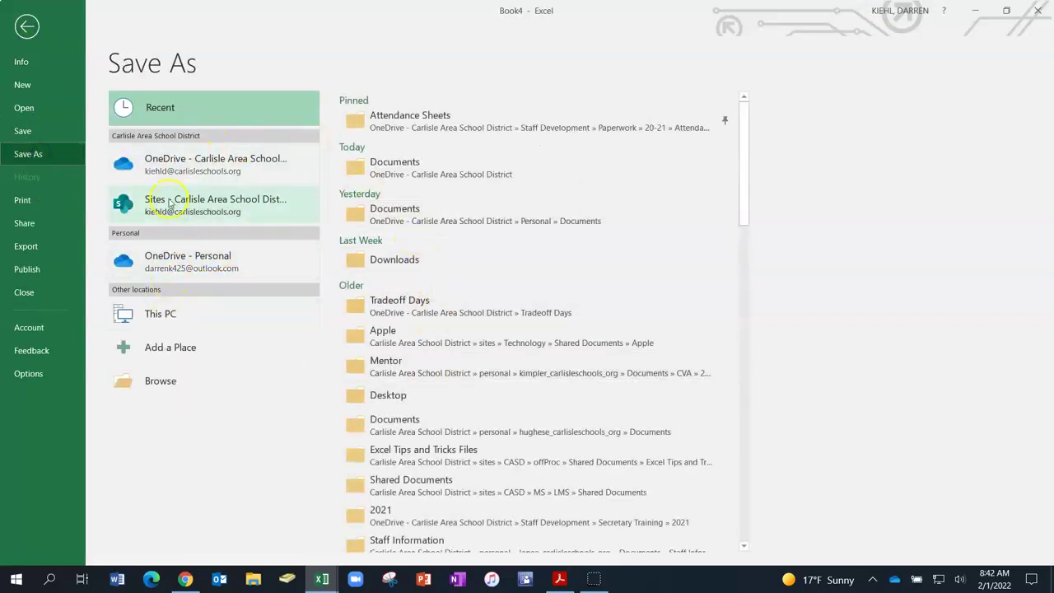
{"action": "left_click", "coordinate": [165, 168]}
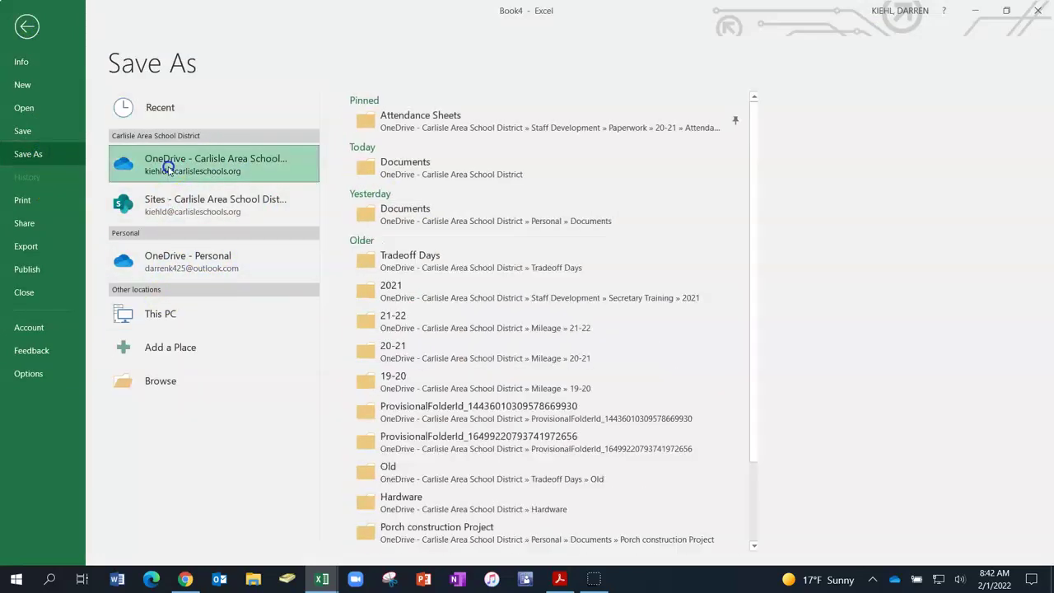
{"action": "left_click", "coordinate": [251, 159]}
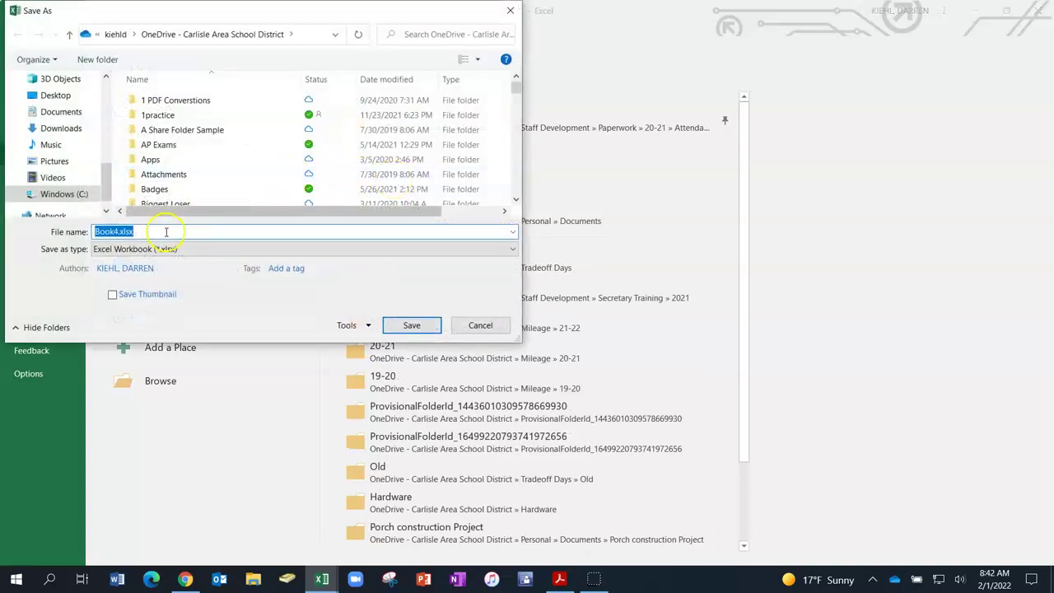
- Name the file 'Seating Chart Template 30 Seats' and save it
{"action": "left_click", "coordinate": [165, 232]}
{"action": "key", "text": "BackSpace"}
{"action": "key", "text": "BackSpace"}
{"action": "key", "text": "BackSpace"}
{"action": "key", "text": "BackSpace"}
{"action": "key", "text": "BackSpace"}
{"action": "key", "text": "BackSpace"}
{"action": "key", "text": "BackSpace"}
{"action": "key", "text": "BackSpace"}
{"action": "type", "text": "Seating Chart Template 30 Seats"}
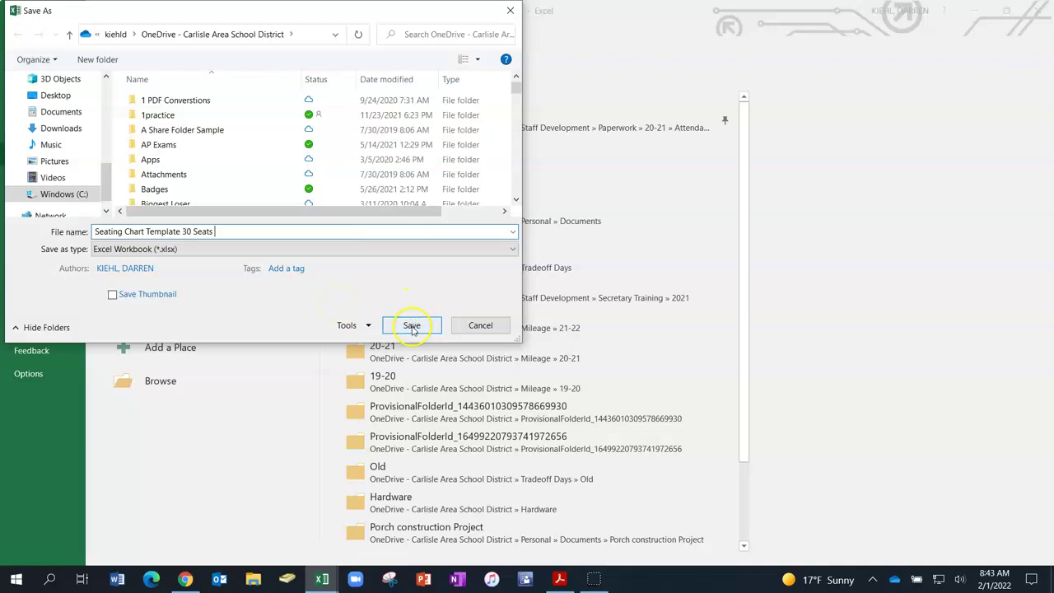
{"action": "left_click", "coordinate": [419, 333]}
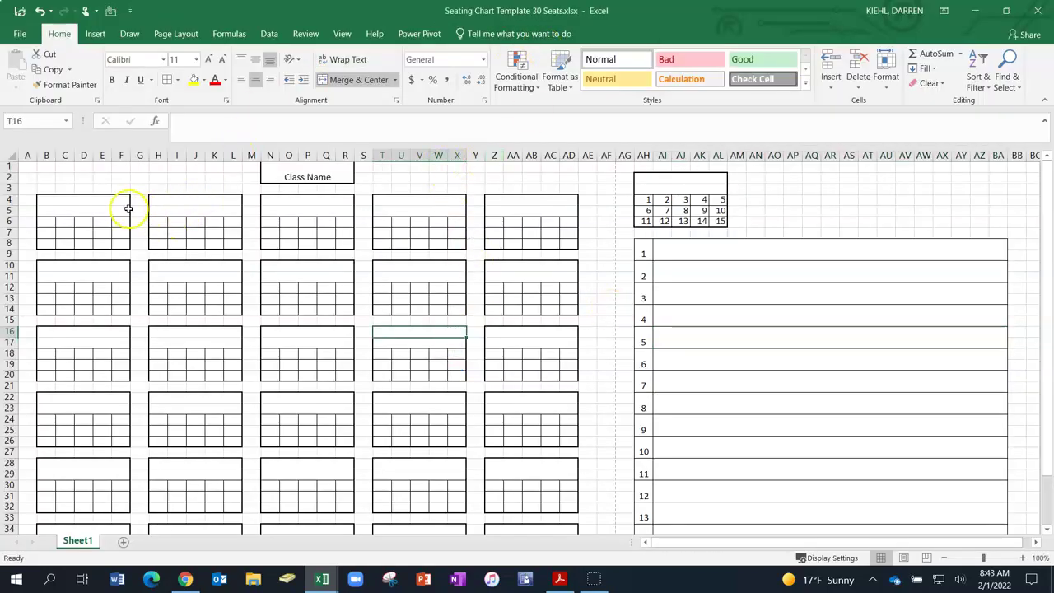
- Enter a sample student's first and last name on two lines of the first seat box
{"action": "left_click", "coordinate": [114, 201]}
{"action": "type", "text": "Aaron"}
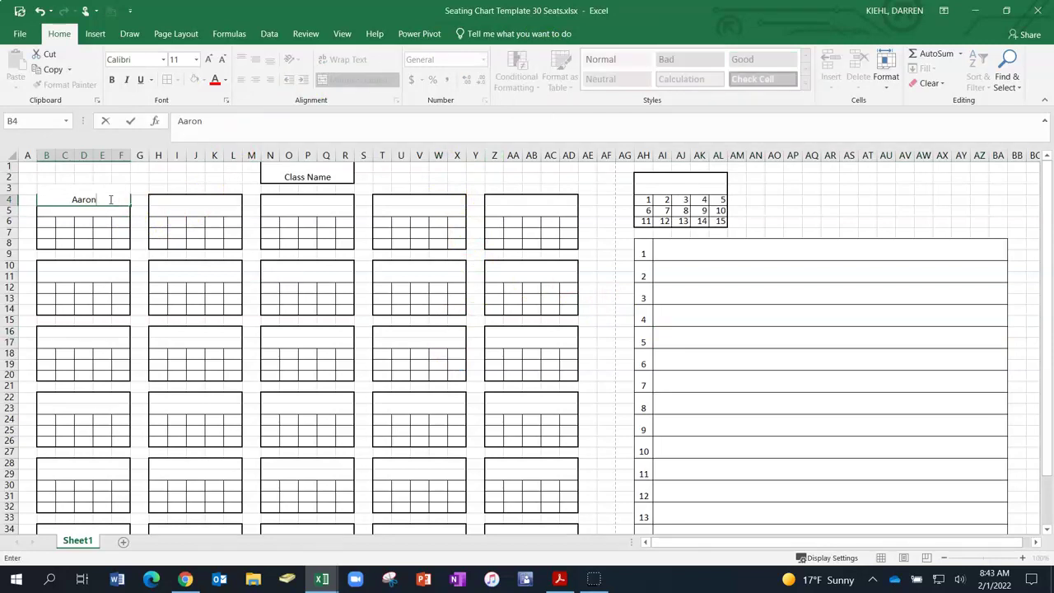
{"action": "key", "text": "Tab"}
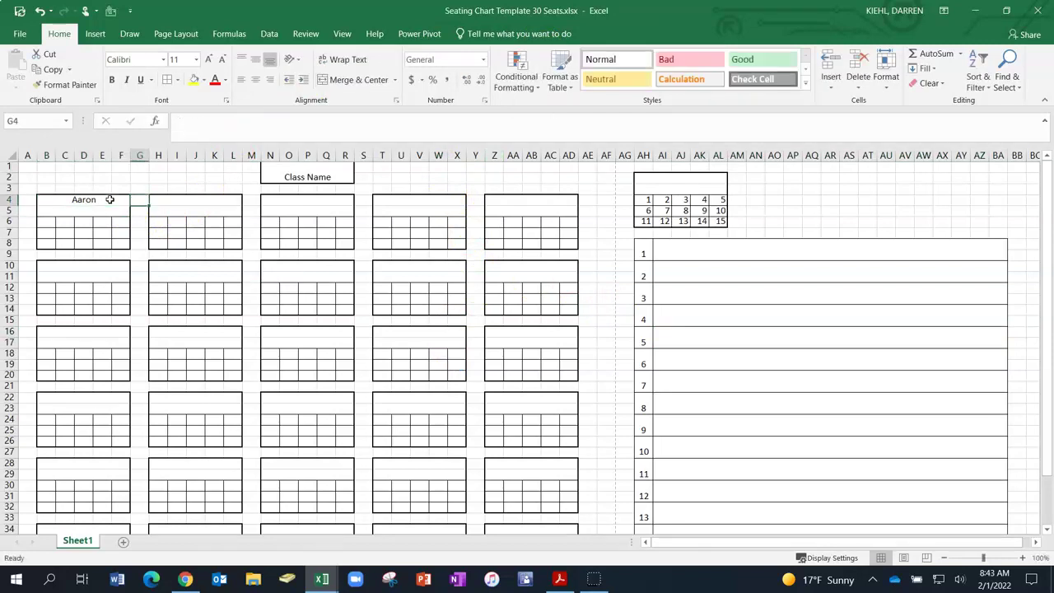
{"action": "key", "text": "Return"}
{"action": "type", "text": "Blosser"}
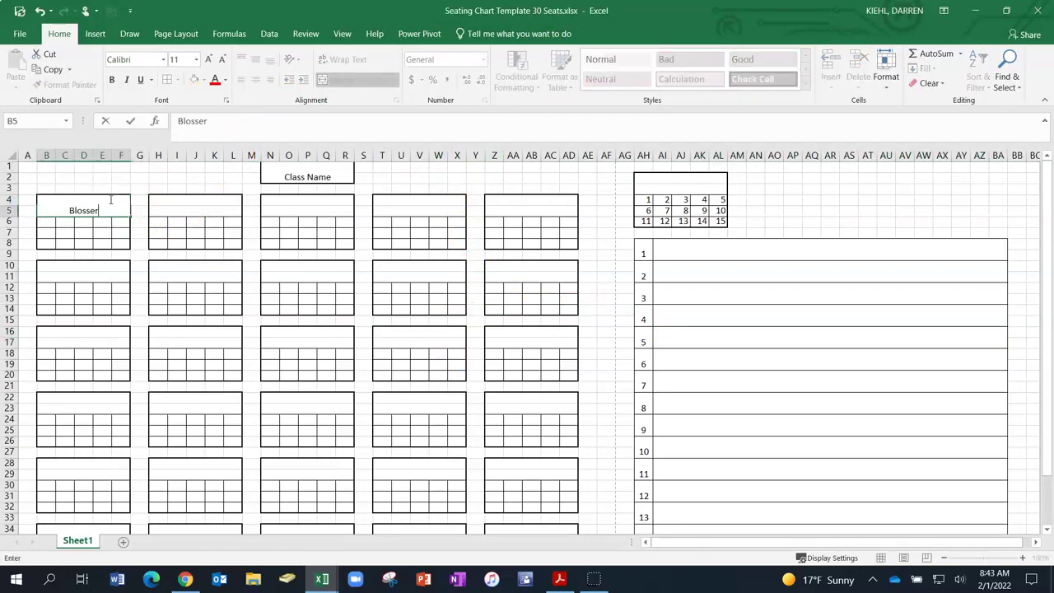
{"action": "key", "text": "Tab"}
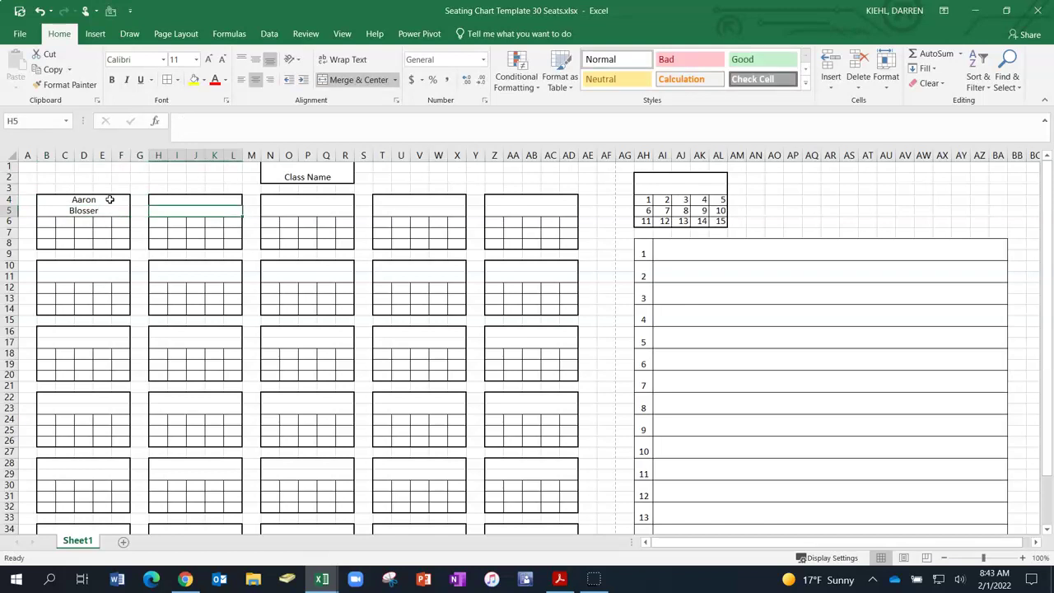
- Enter a second student's first and last name in the second seat box
{"action": "key", "text": "Up"}
{"action": "type", "text": "Darren"}
{"action": "key", "text": "Tab"}
{"action": "key", "text": "Return"}
{"action": "type", "text": "Kiehl"}
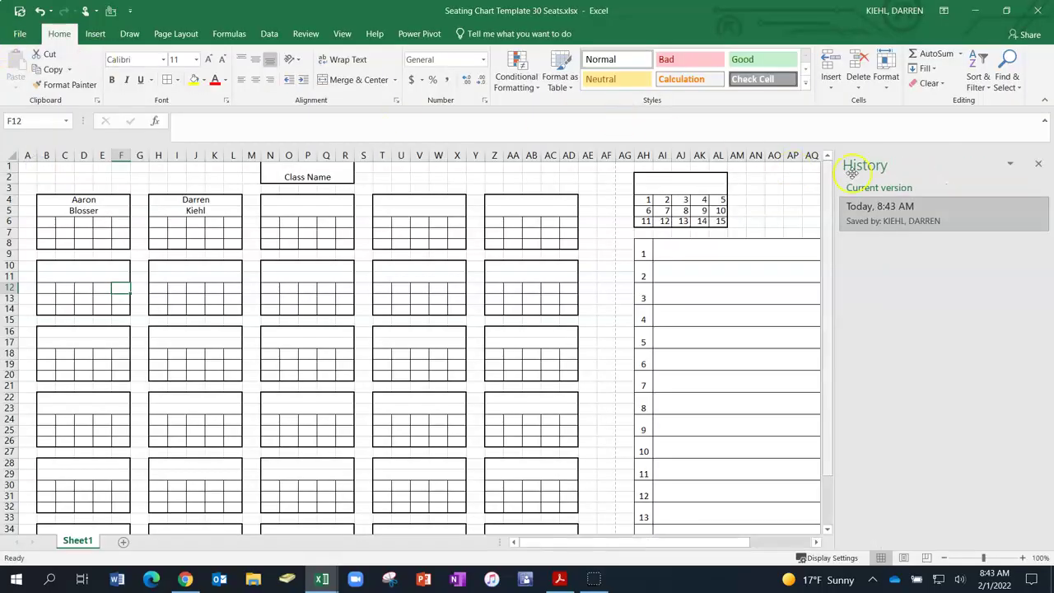
- Revisit Save As, then cancel the close prompt to keep the workbook open
{"action": "left_click", "coordinate": [18, 33]}
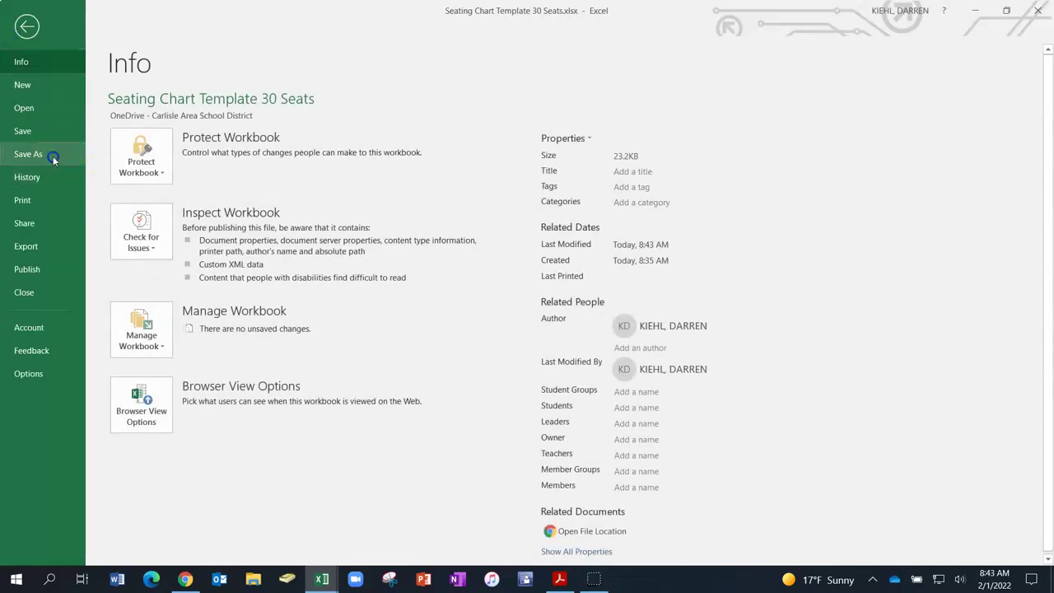
{"action": "left_click", "coordinate": [52, 156]}
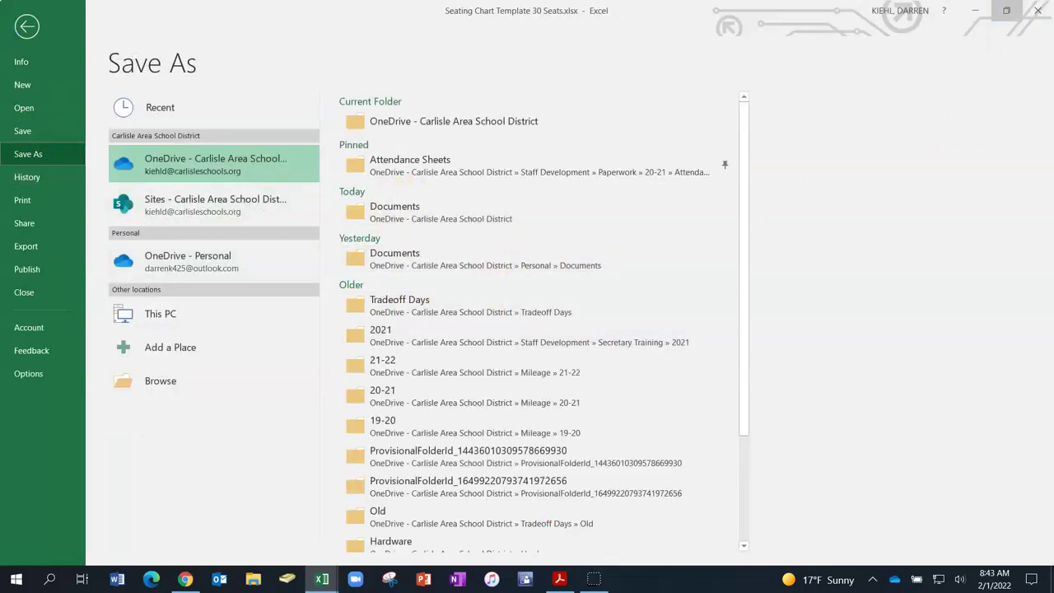
{"action": "left_click", "coordinate": [1037, 10]}
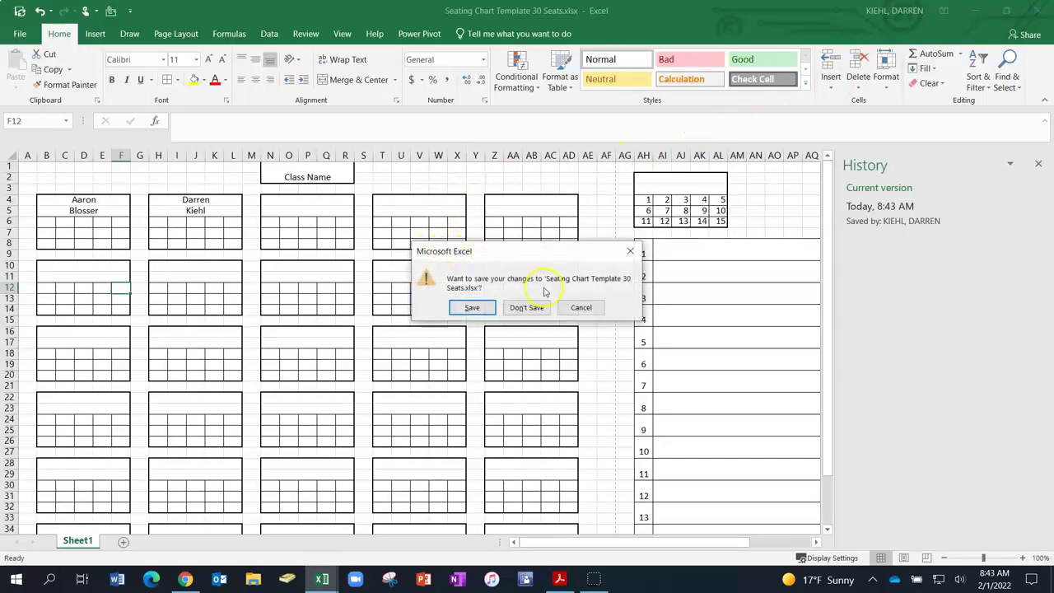
{"action": "left_click", "coordinate": [576, 307]}
- Close the version History pane to show the full sheet
{"action": "left_click", "coordinate": [339, 173]}
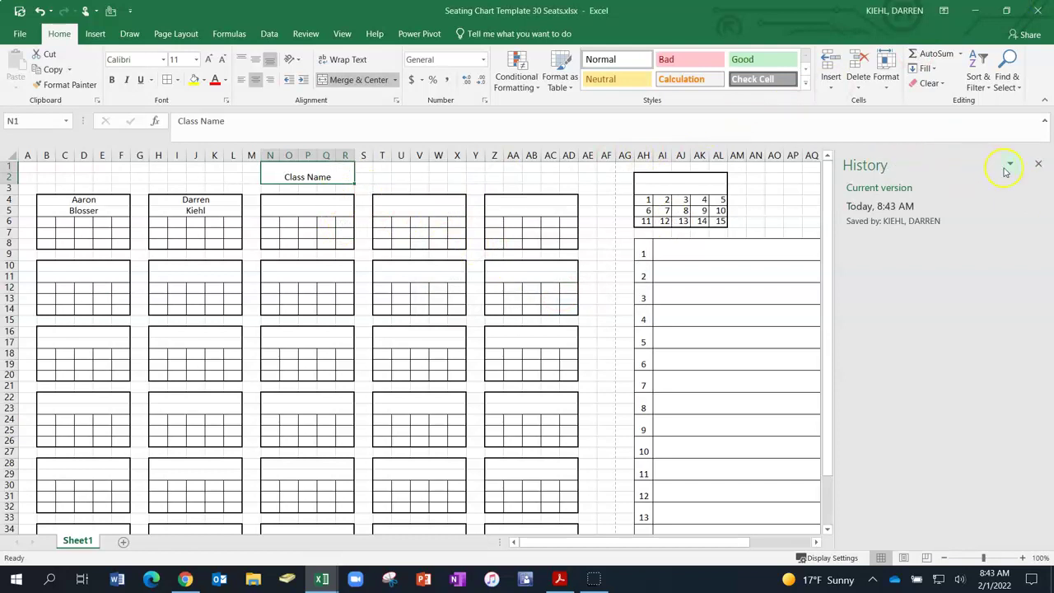
{"action": "left_click", "coordinate": [1040, 164]}
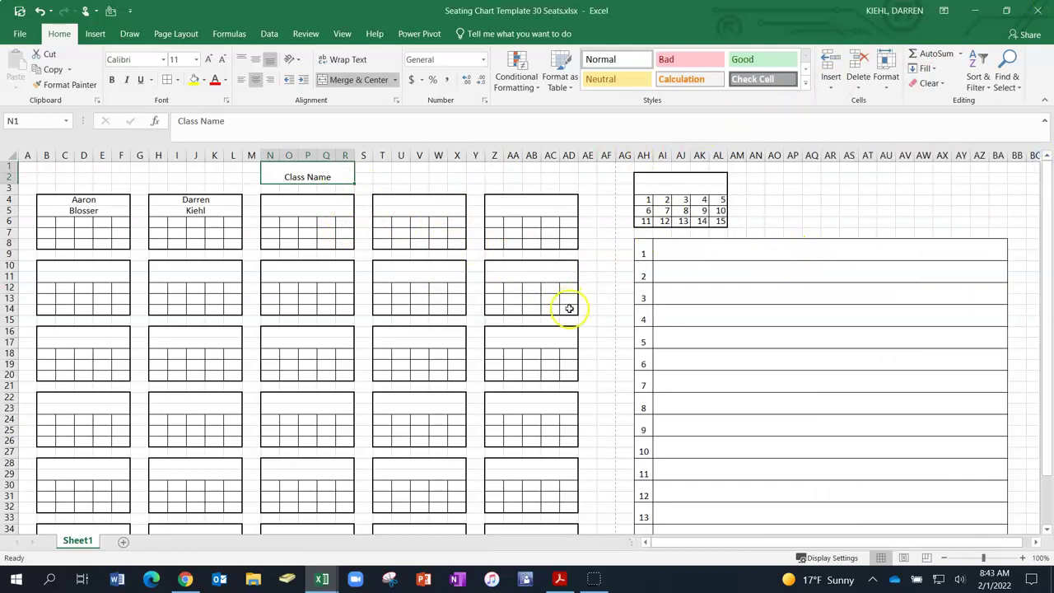
{"action": "scroll", "coordinate": [569, 313], "scroll_direction": "down", "scroll_amount": 2}
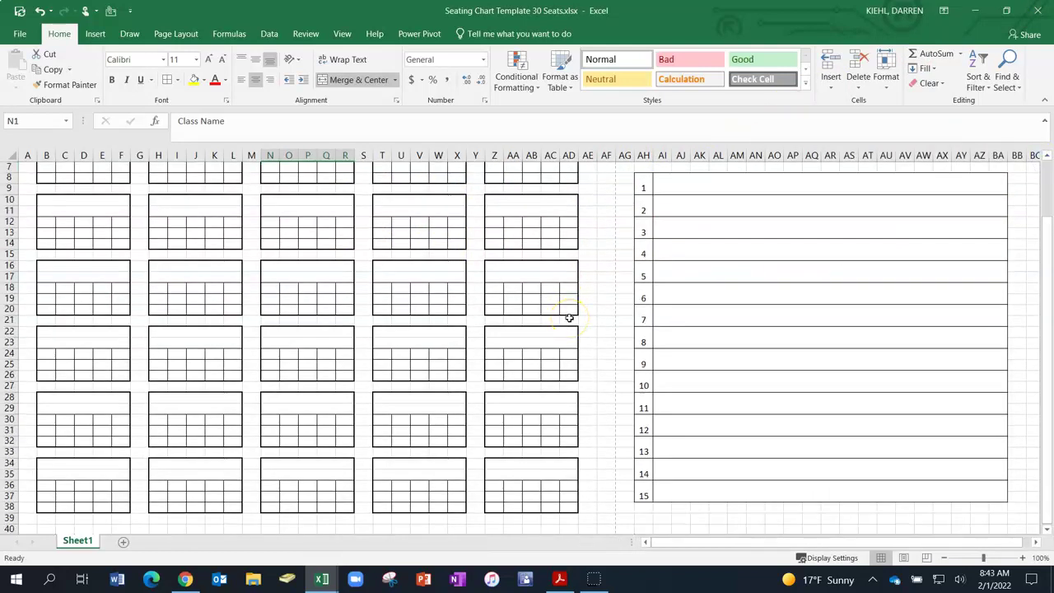